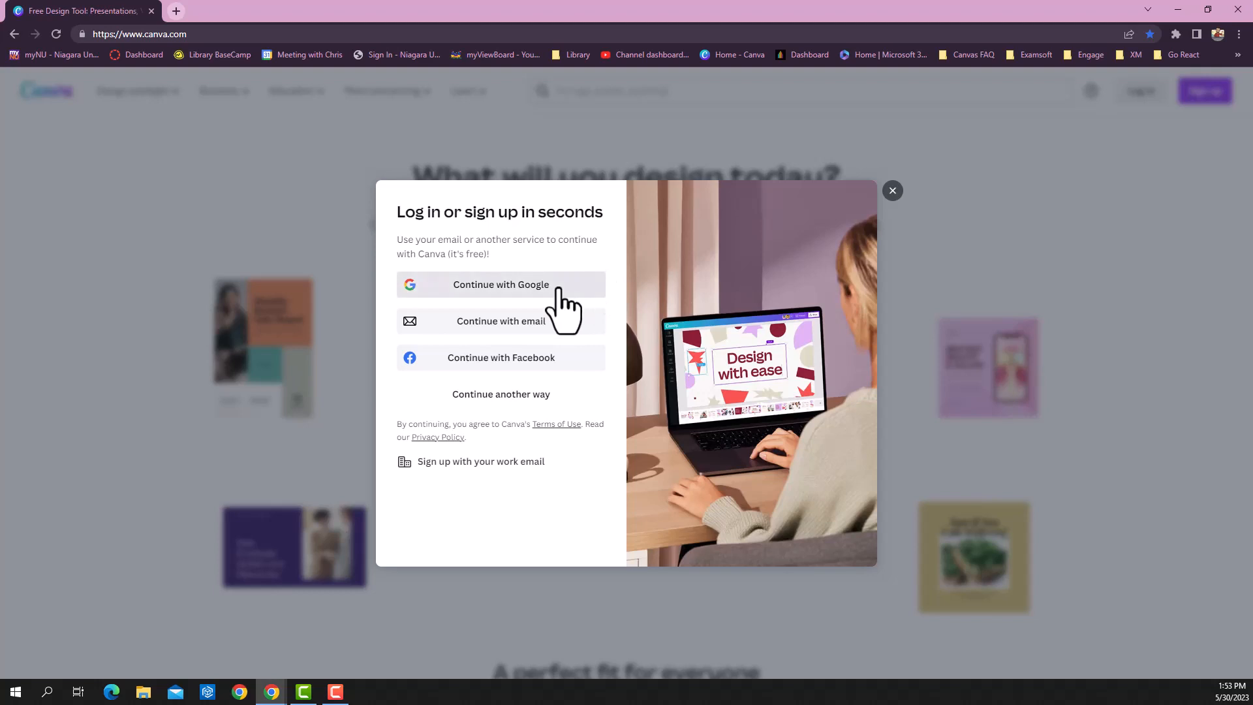
- Log in to Canva by continuing with the existing Google account
left_click(563, 305)
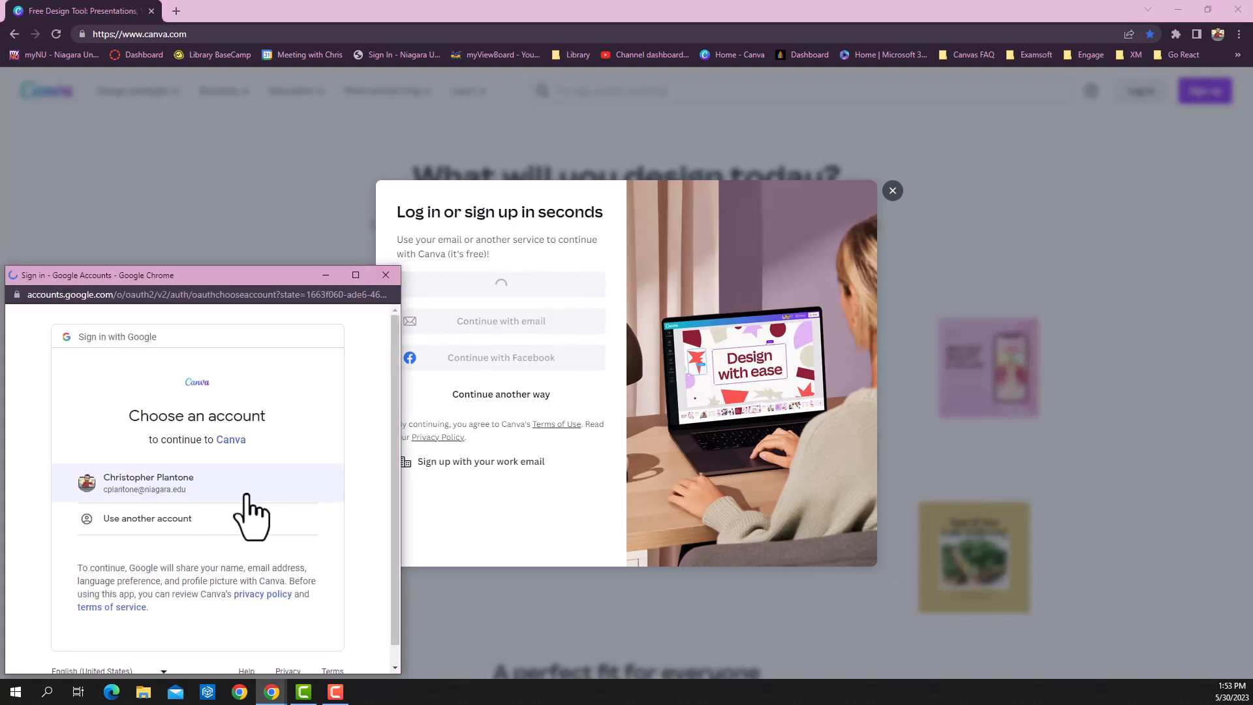
left_click(248, 495)
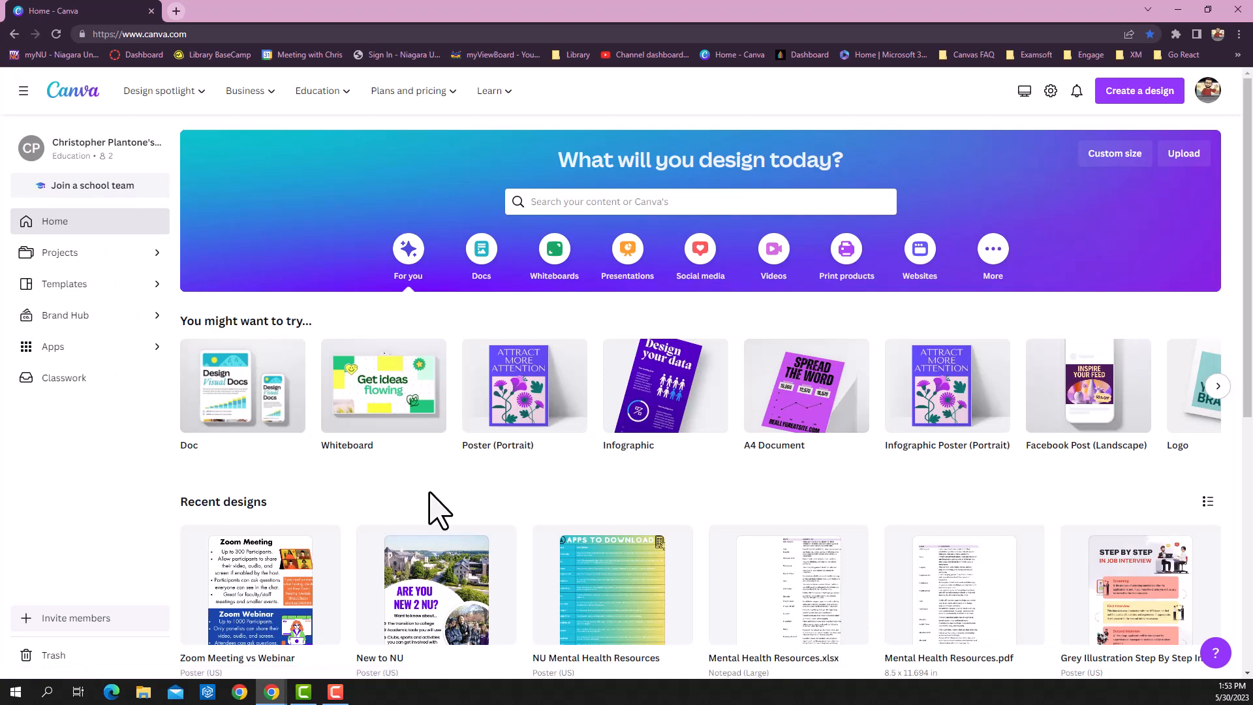
- Search the templates for "club poster" and look through the poster designs
left_click(612, 199)
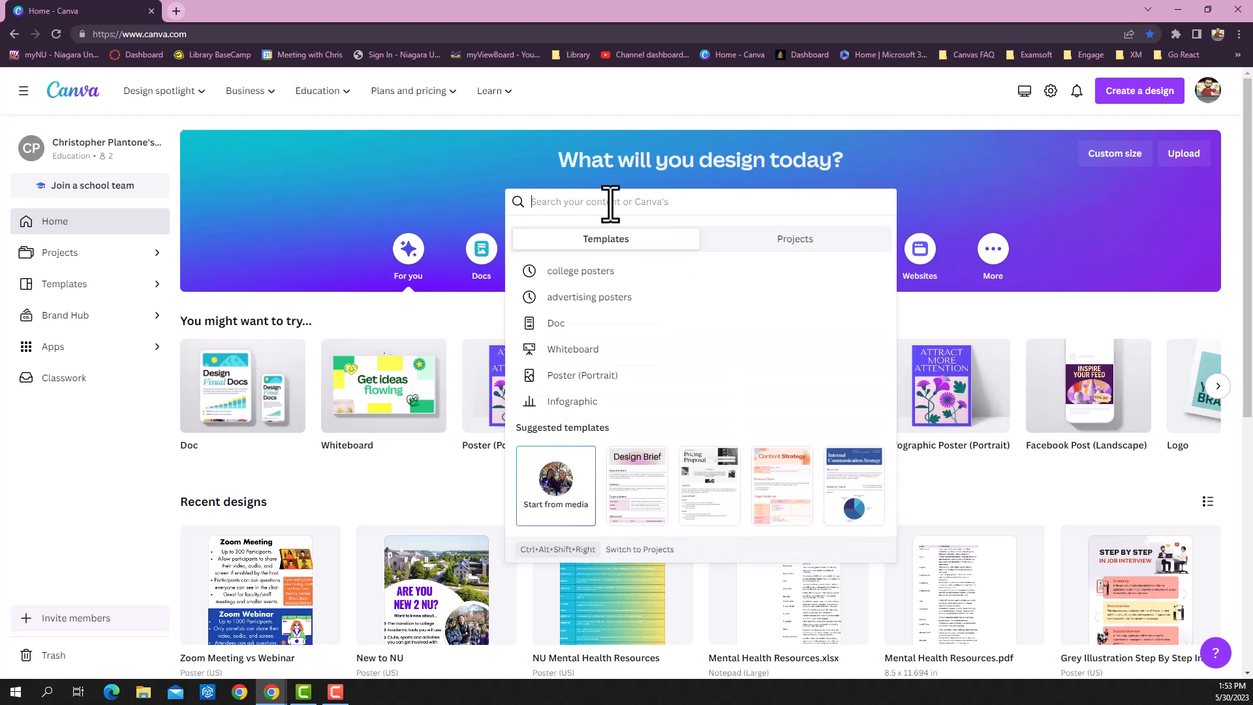
type("club")
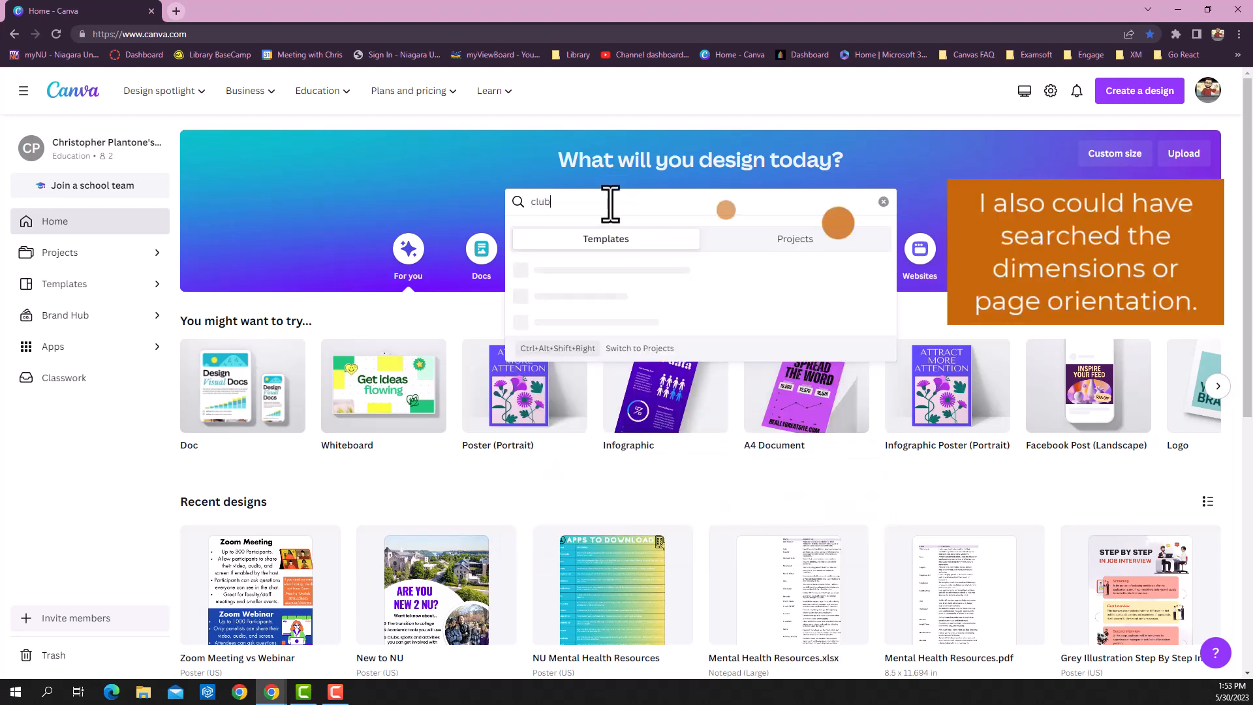
type(" poster")
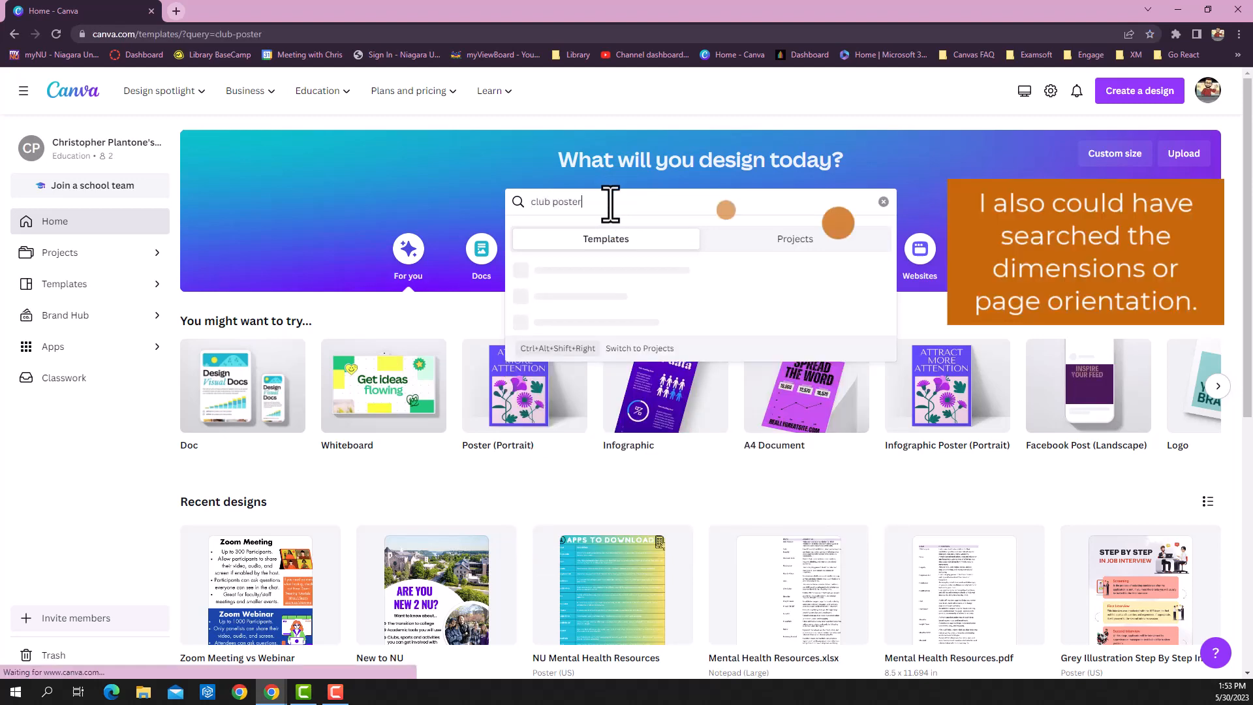
key("Return")
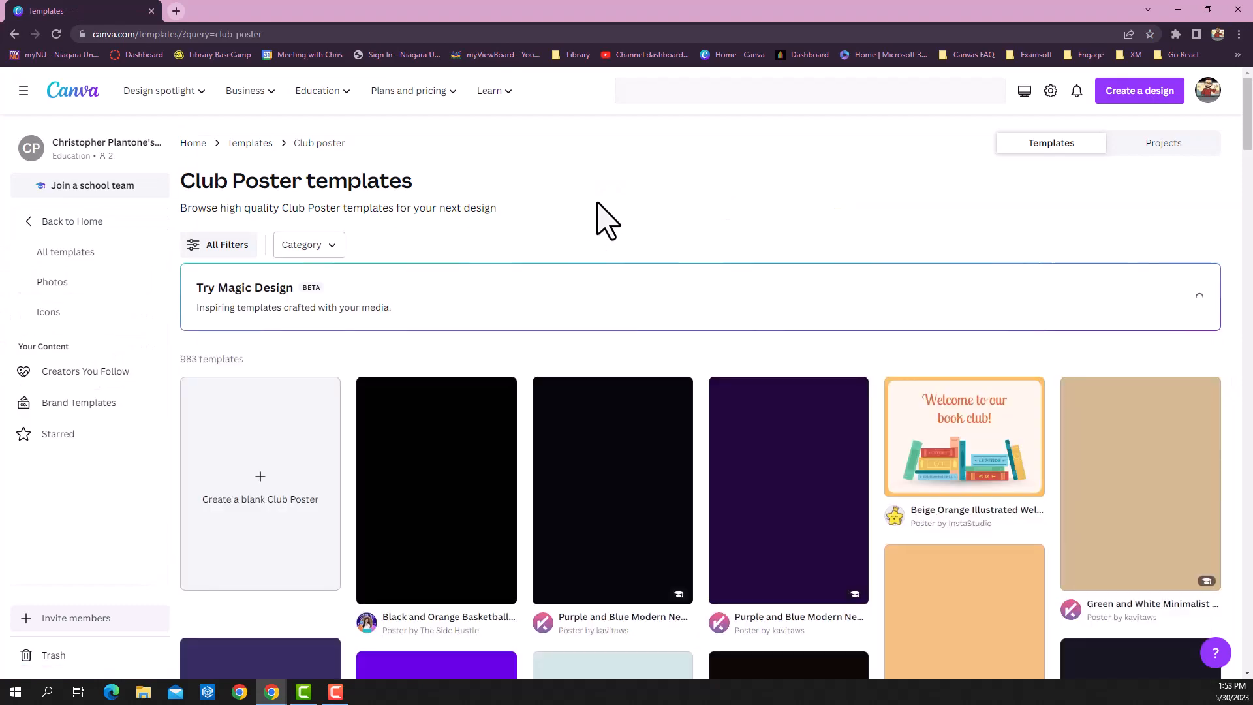
scroll(610, 338, "down", 2)
scroll(642, 414, "down", 7)
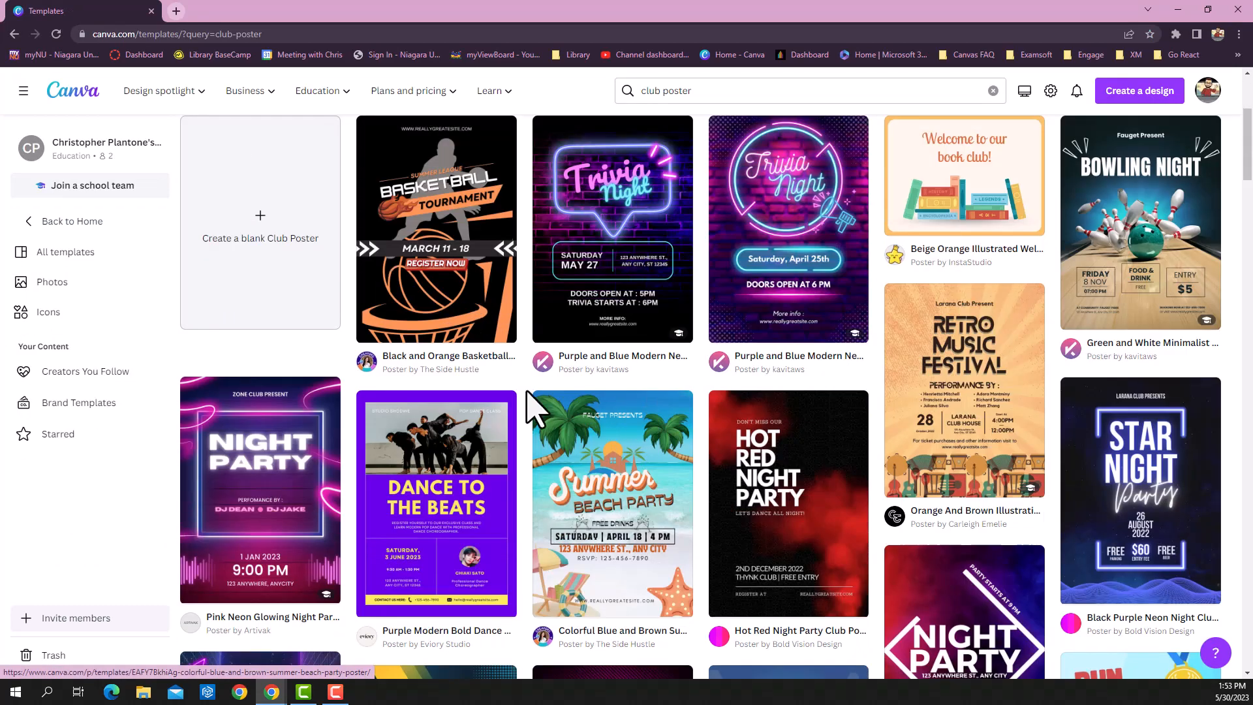
scroll(769, 473, "down", 8)
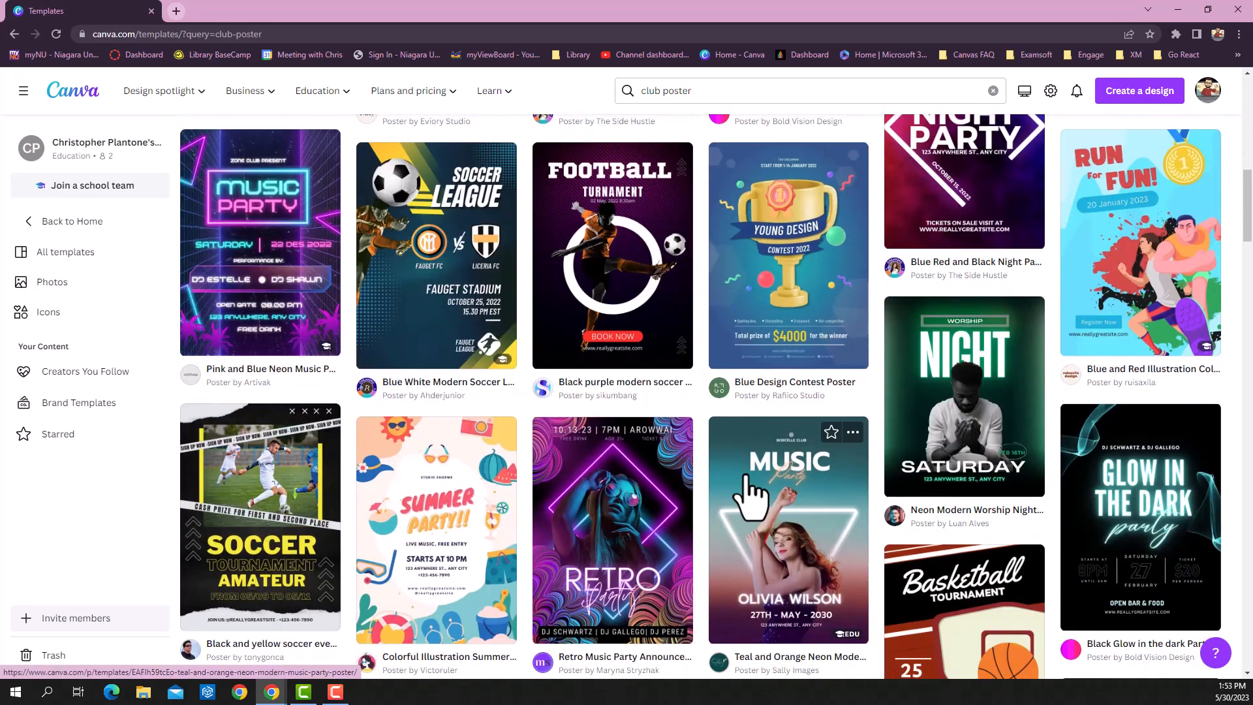
- Return to the home page and create a blank portrait poster design
scroll(450, 523, "up", 16)
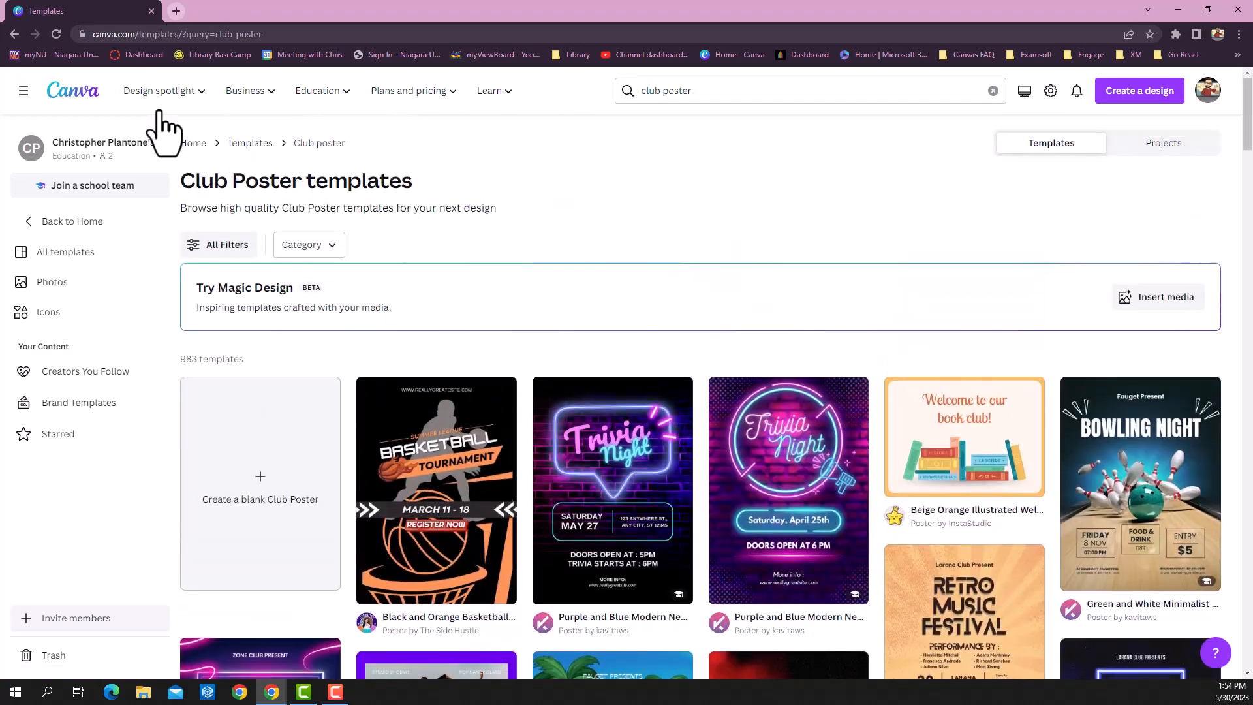
left_click(77, 97)
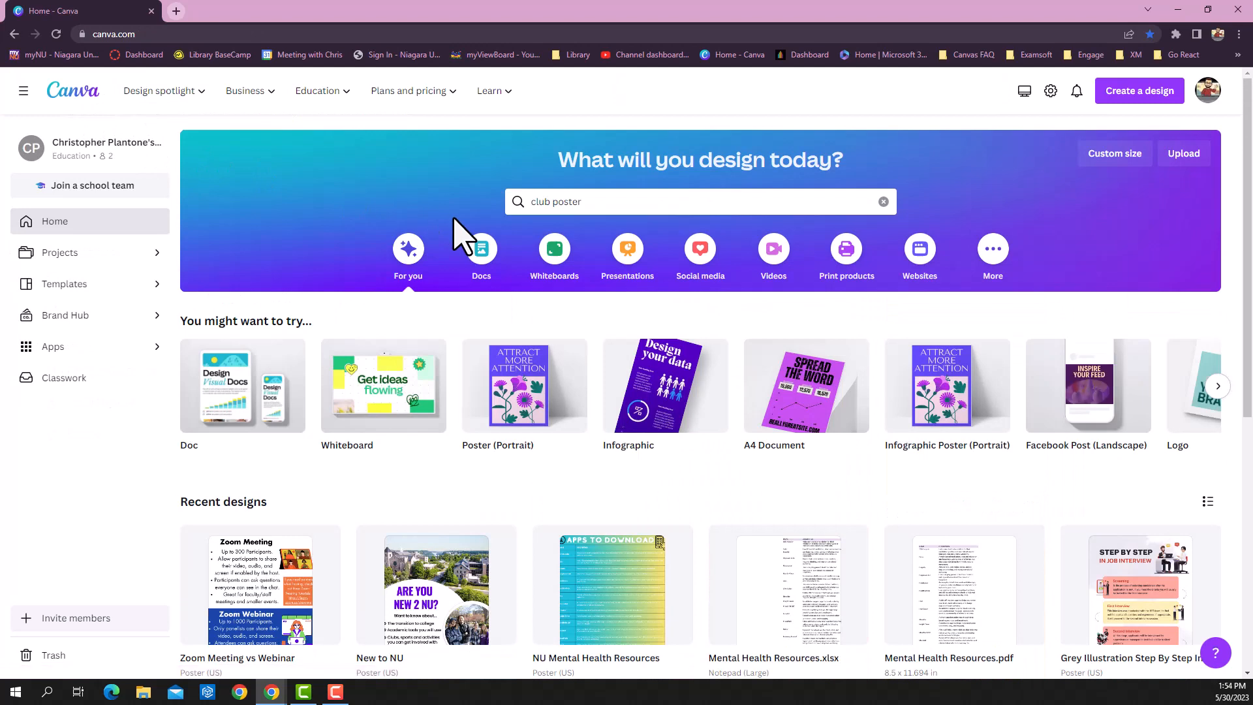
left_click(511, 412)
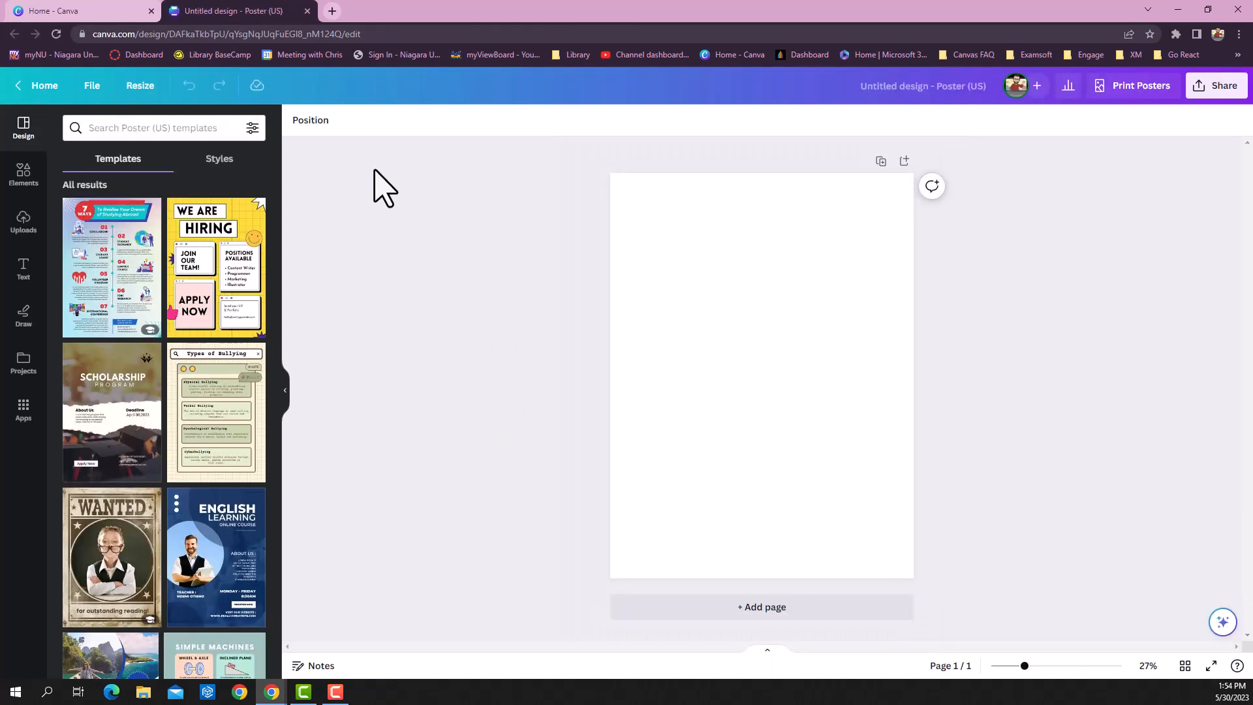
- Search the poster templates for "film club" and apply the Illustrated Film Club Recruitment Poster to the page
left_click(205, 134)
type("fi")
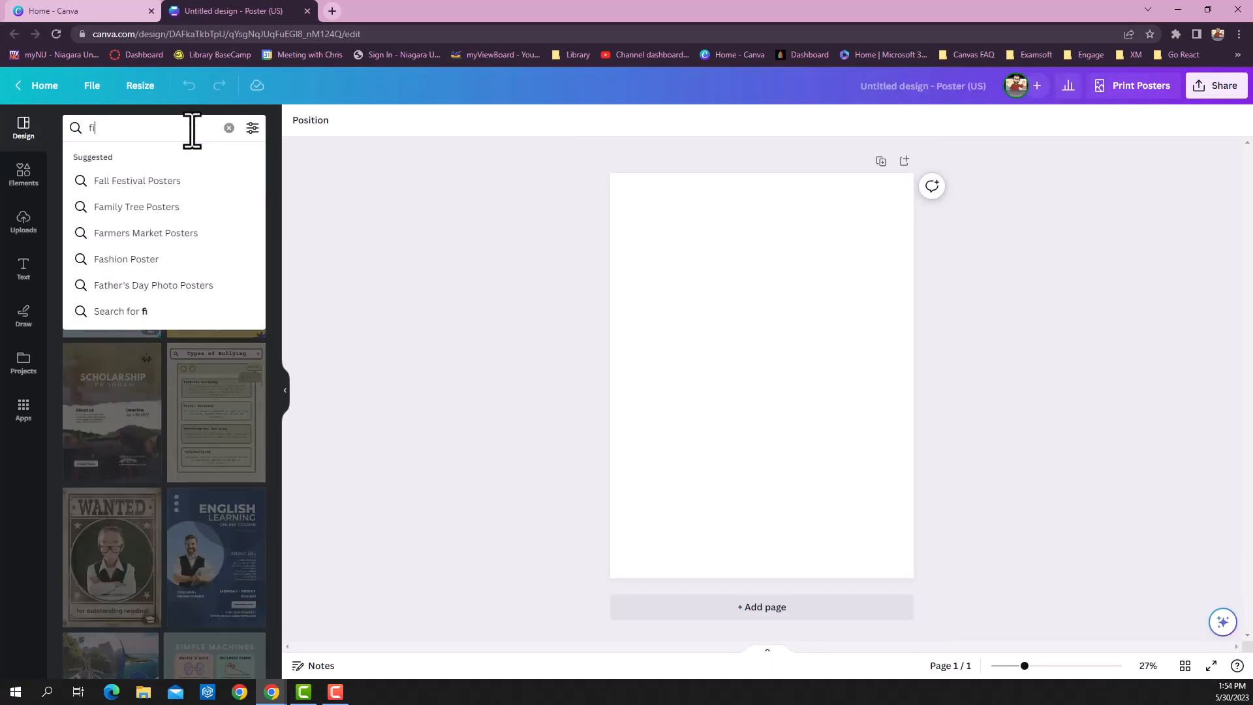
type("lm club")
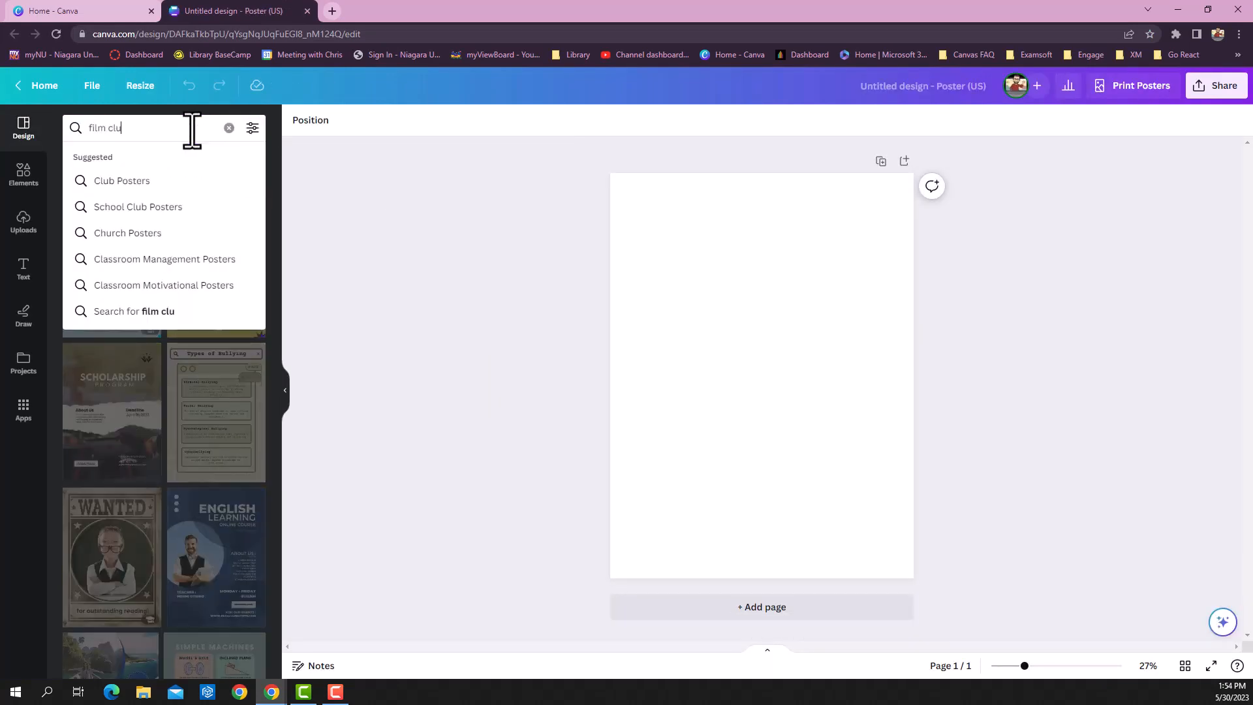
key("Return")
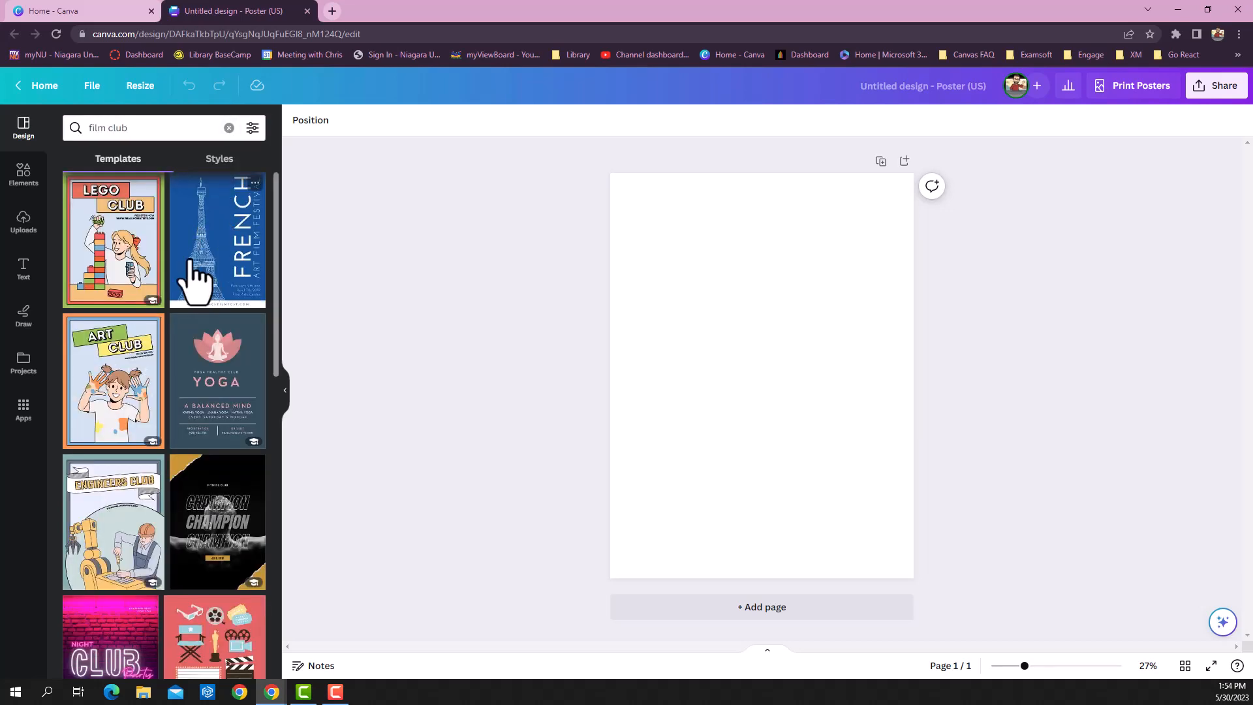
scroll(196, 281, "down", 3)
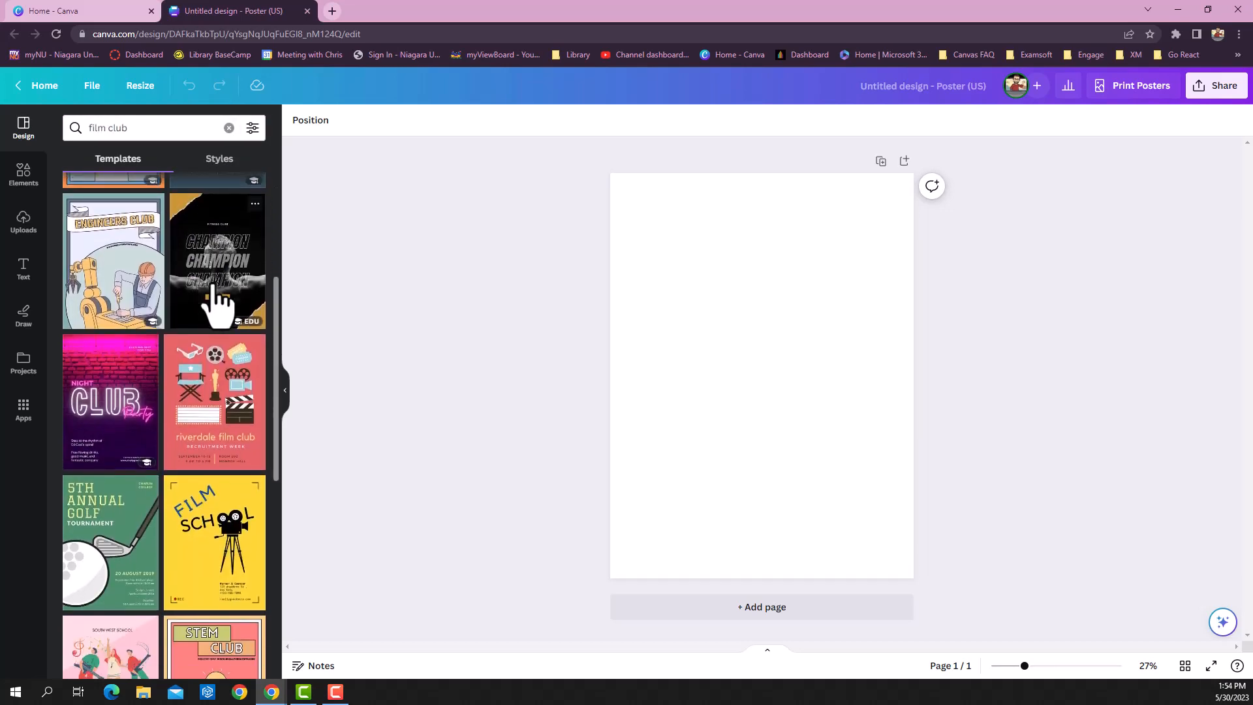
left_click(218, 408)
left_click(632, 385)
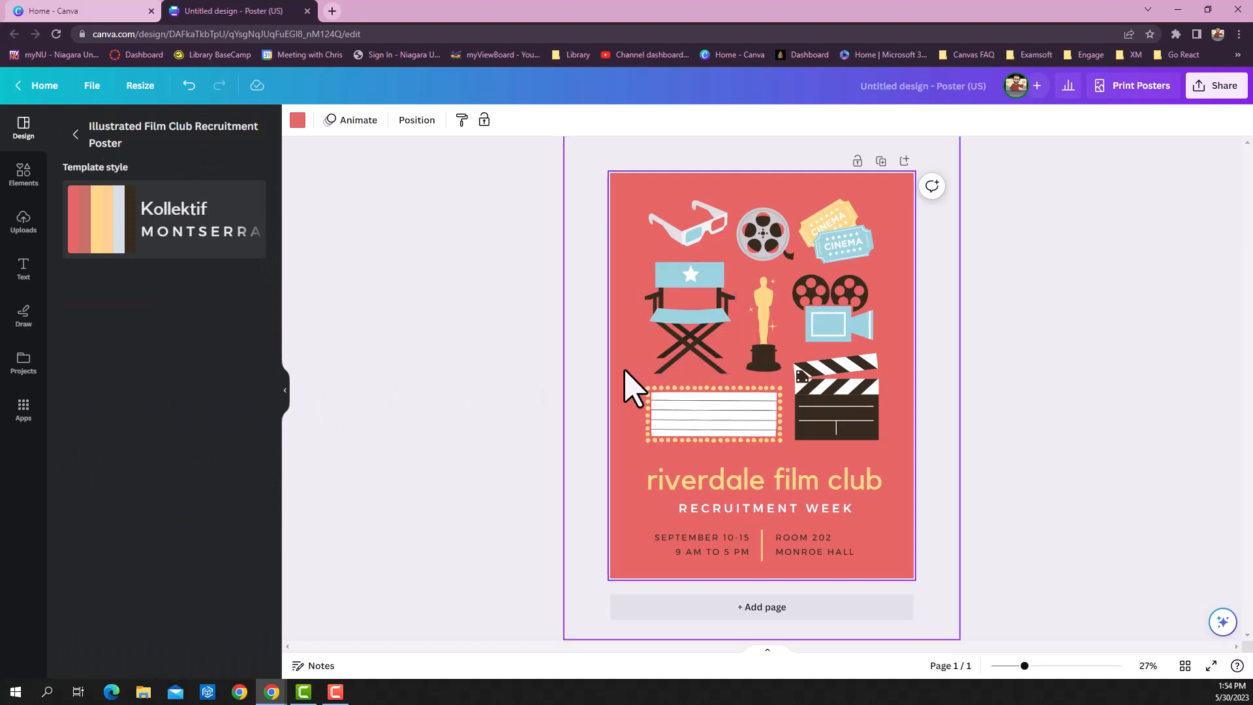
- Try a turquoise solid colour on the poster background, testing undo and redo, and leave the change undone
left_click(298, 121)
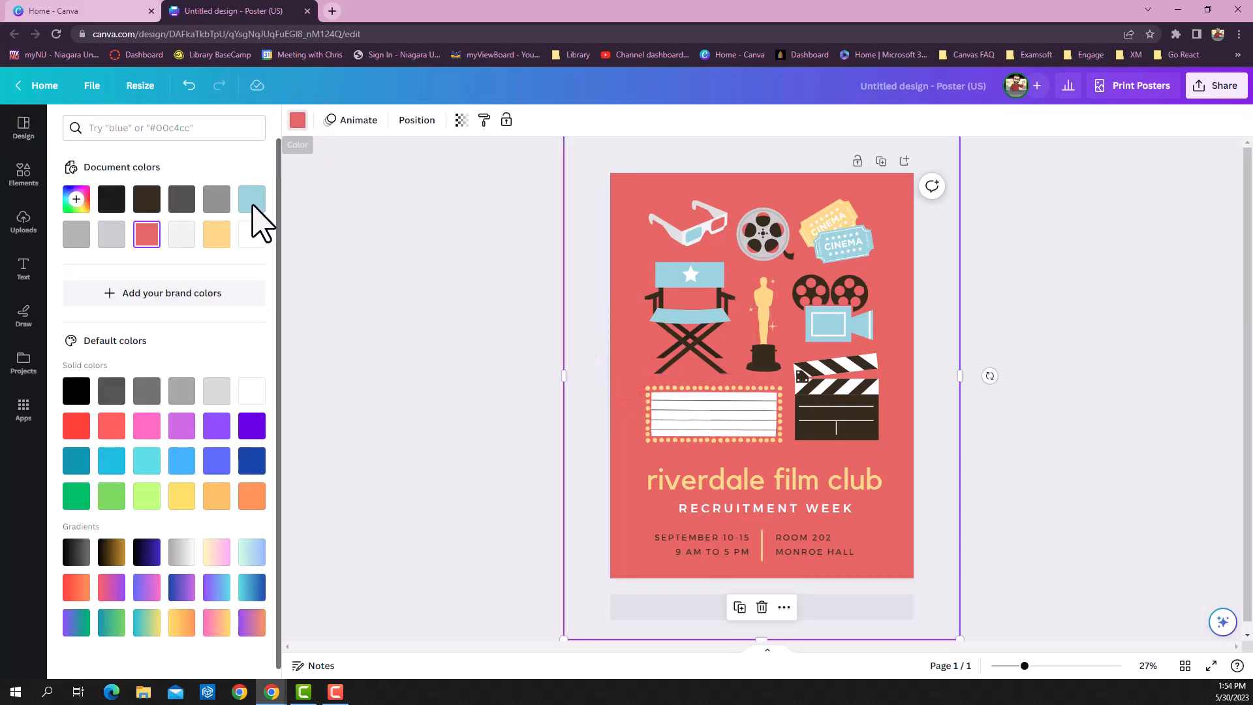
left_click(146, 467)
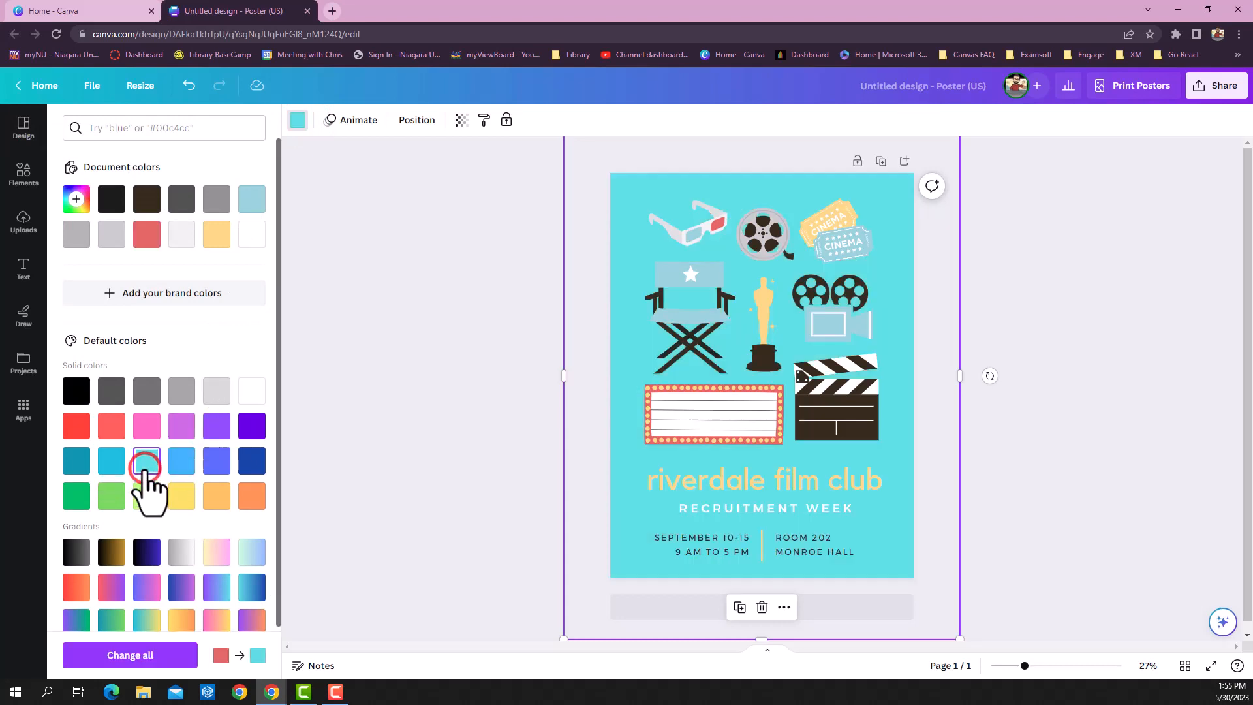
left_click(190, 87)
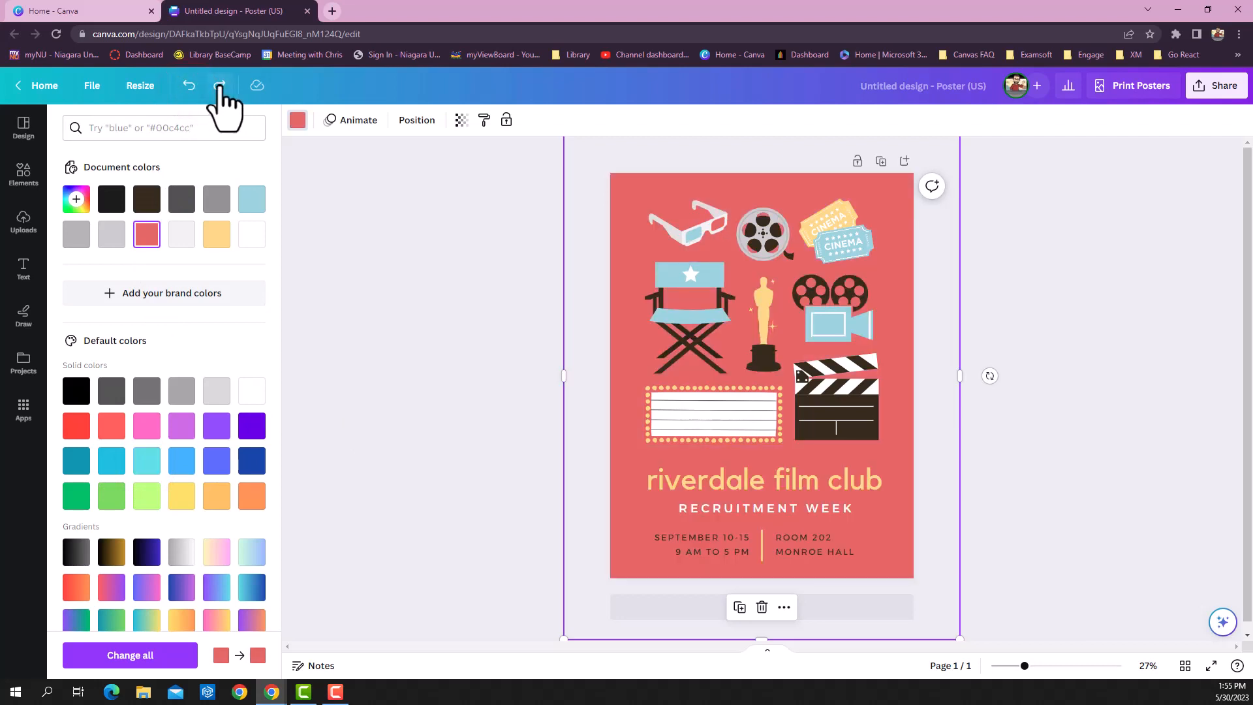
left_click(220, 85)
left_click(185, 86)
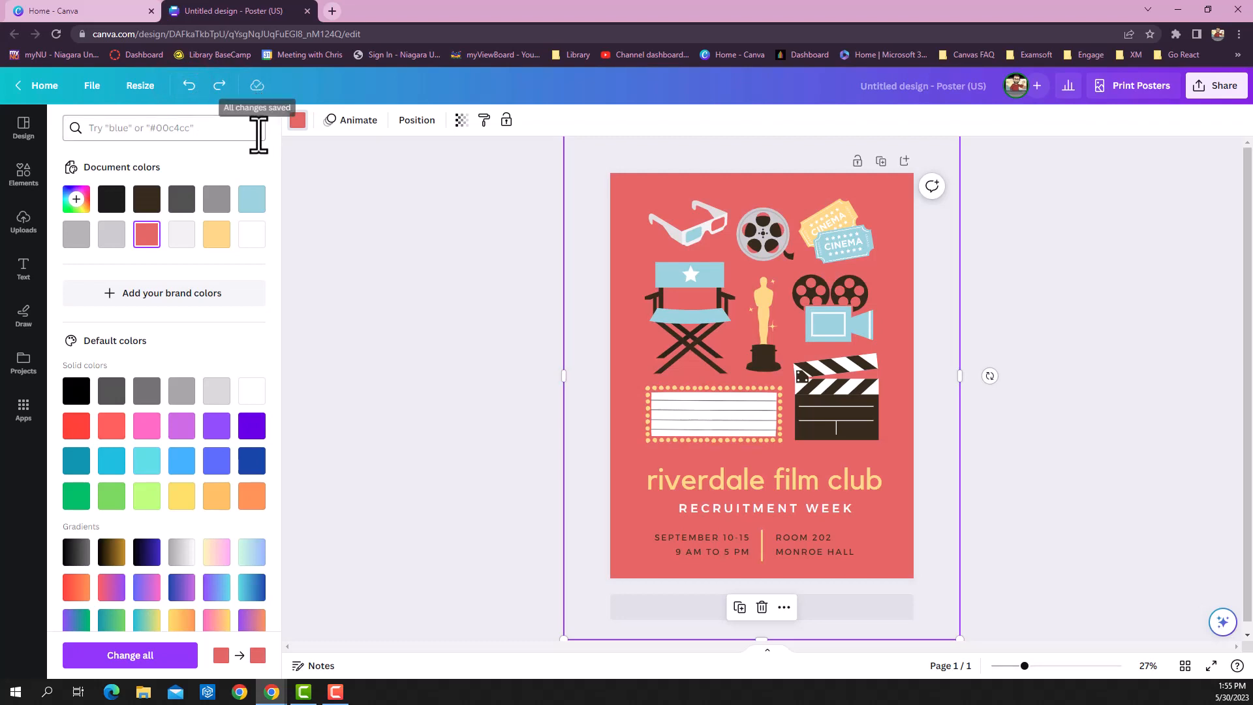
left_click(304, 217)
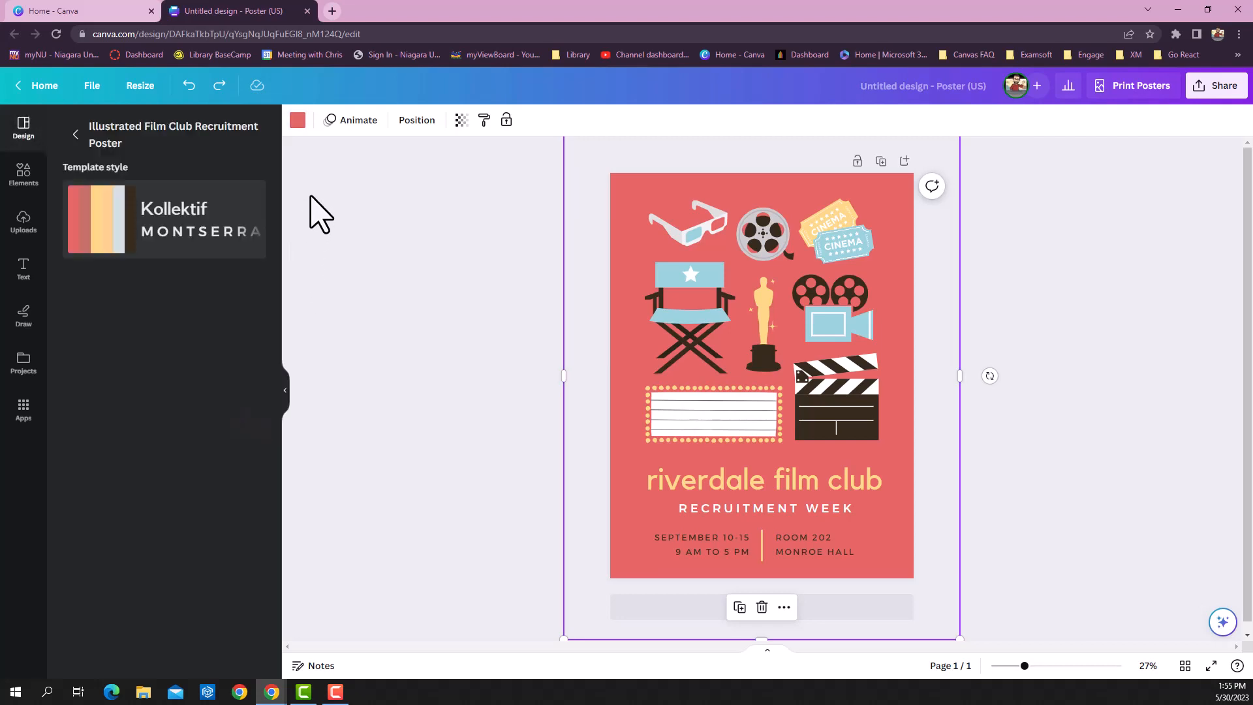
- Clear the style search, filter the styles by Dynamic, and try the Gagalin colour and font combination on the poster
left_click(75, 134)
left_click(218, 161)
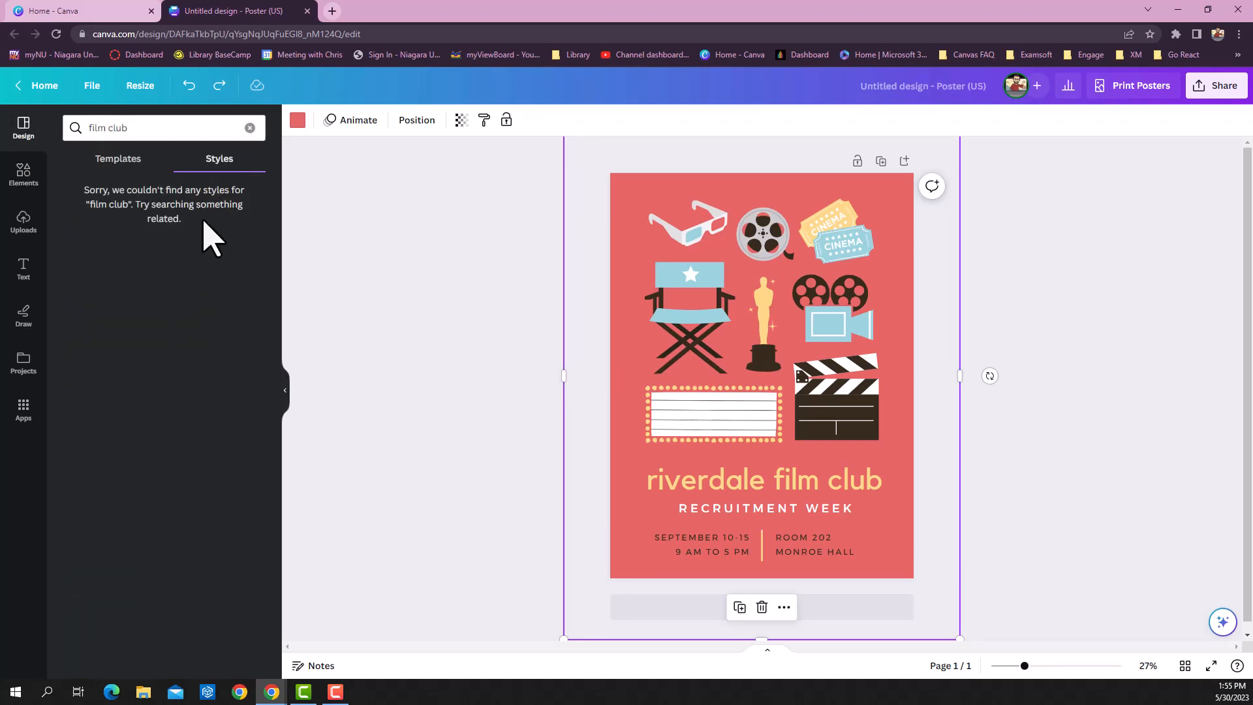
left_click(250, 128)
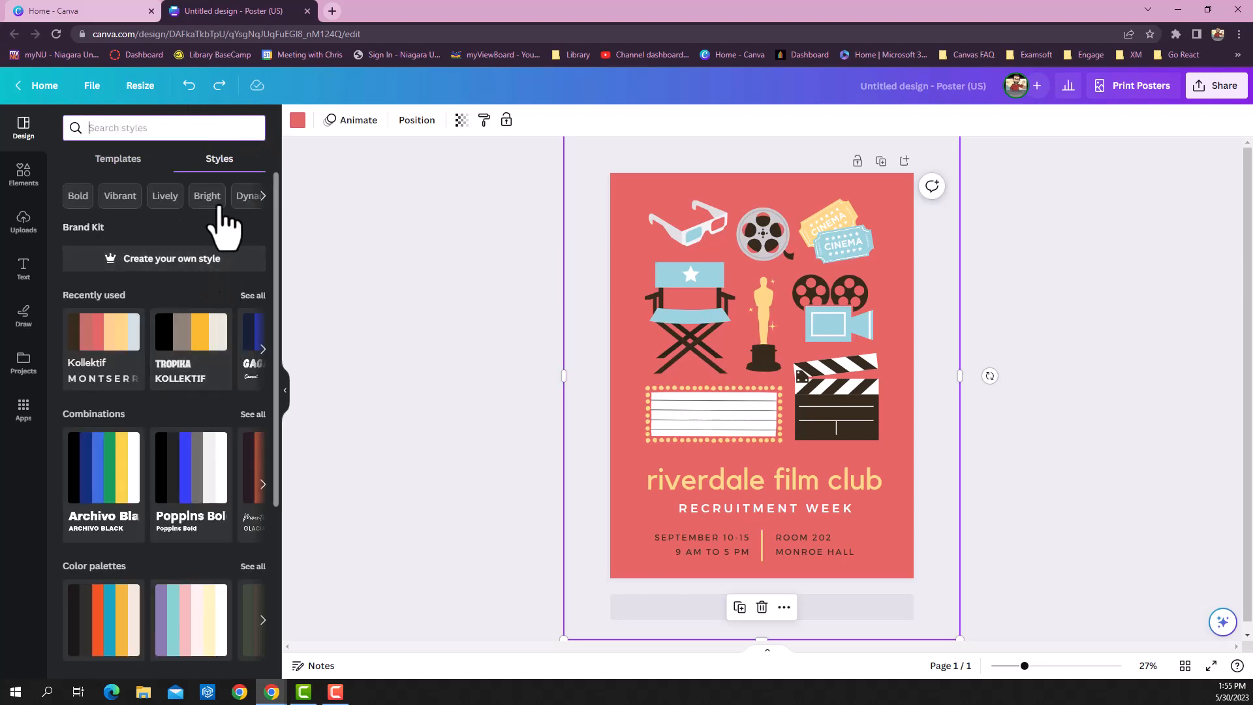
left_click(262, 195)
left_click(242, 197)
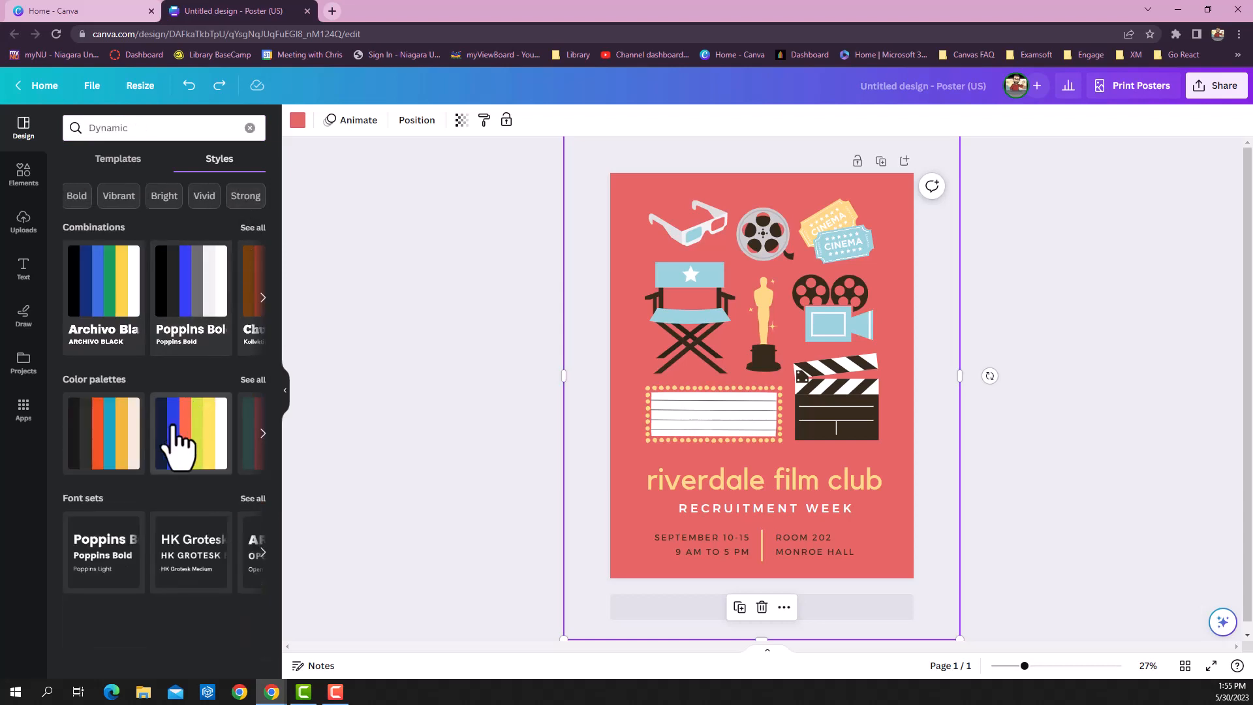
left_click(262, 298)
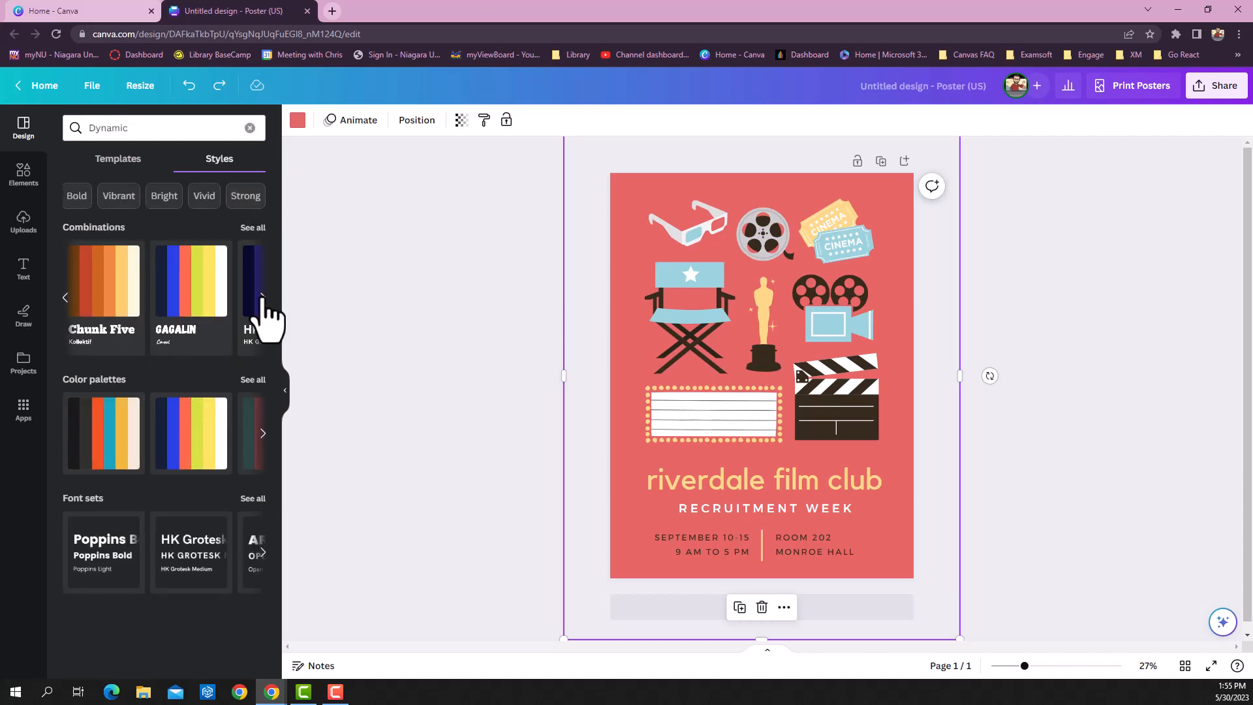
left_click(167, 308)
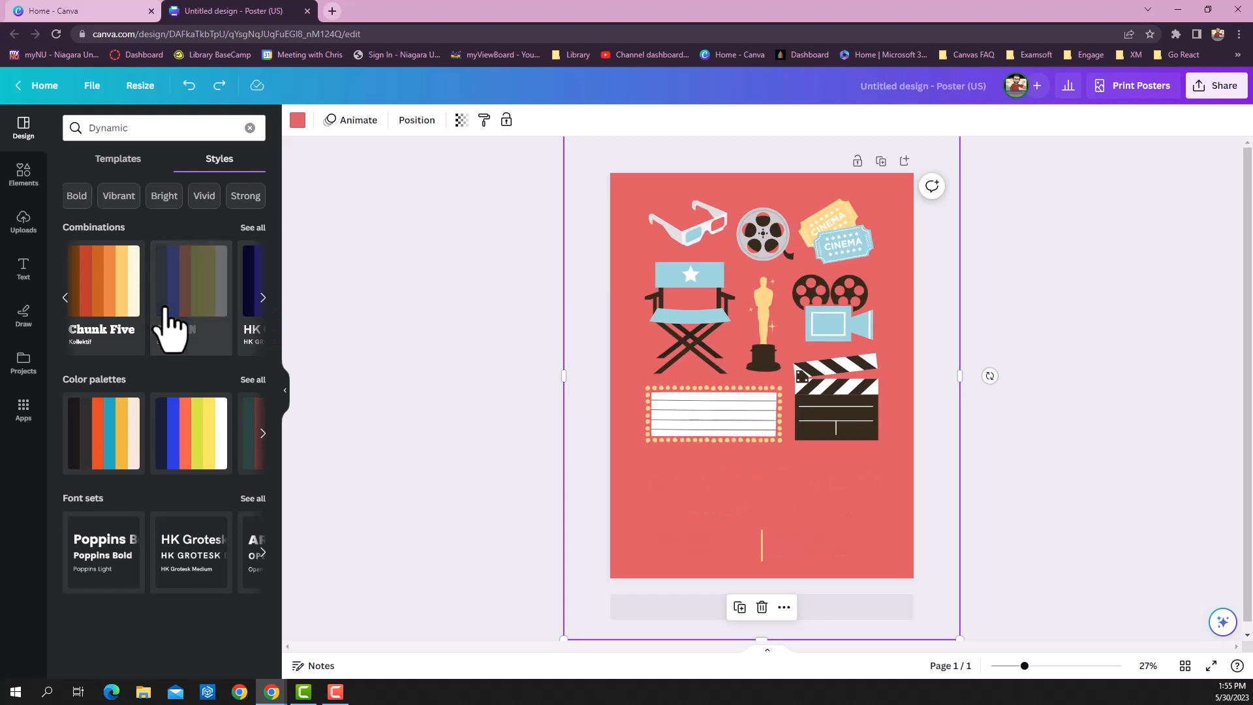
left_click(169, 310)
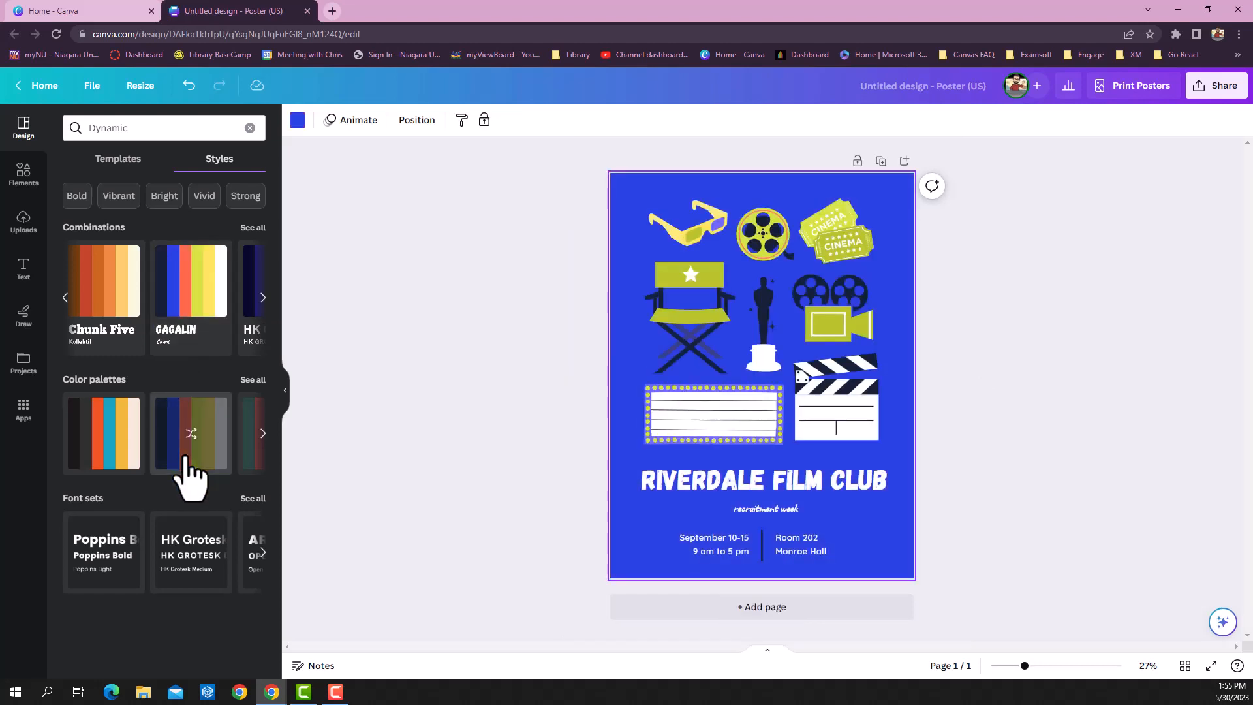
- Try the HK Grotesk font set on the poster, and undo both the font set and the style combination
left_click(172, 552)
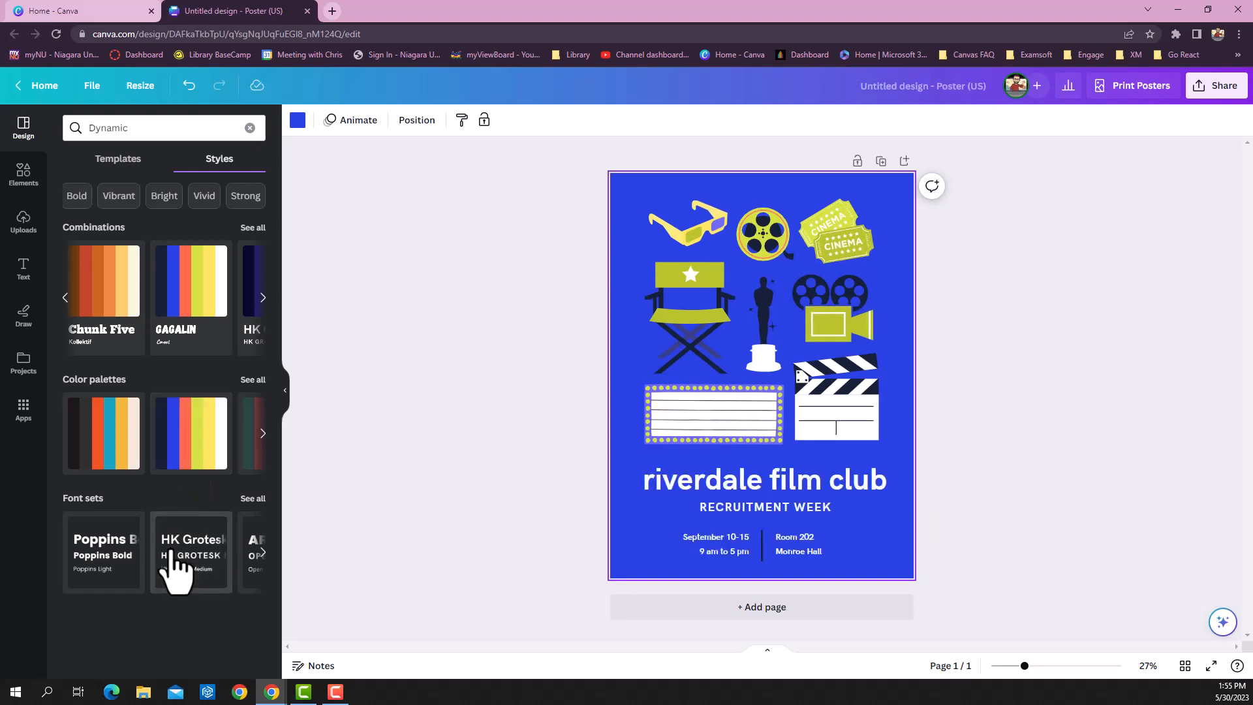
left_click(187, 88)
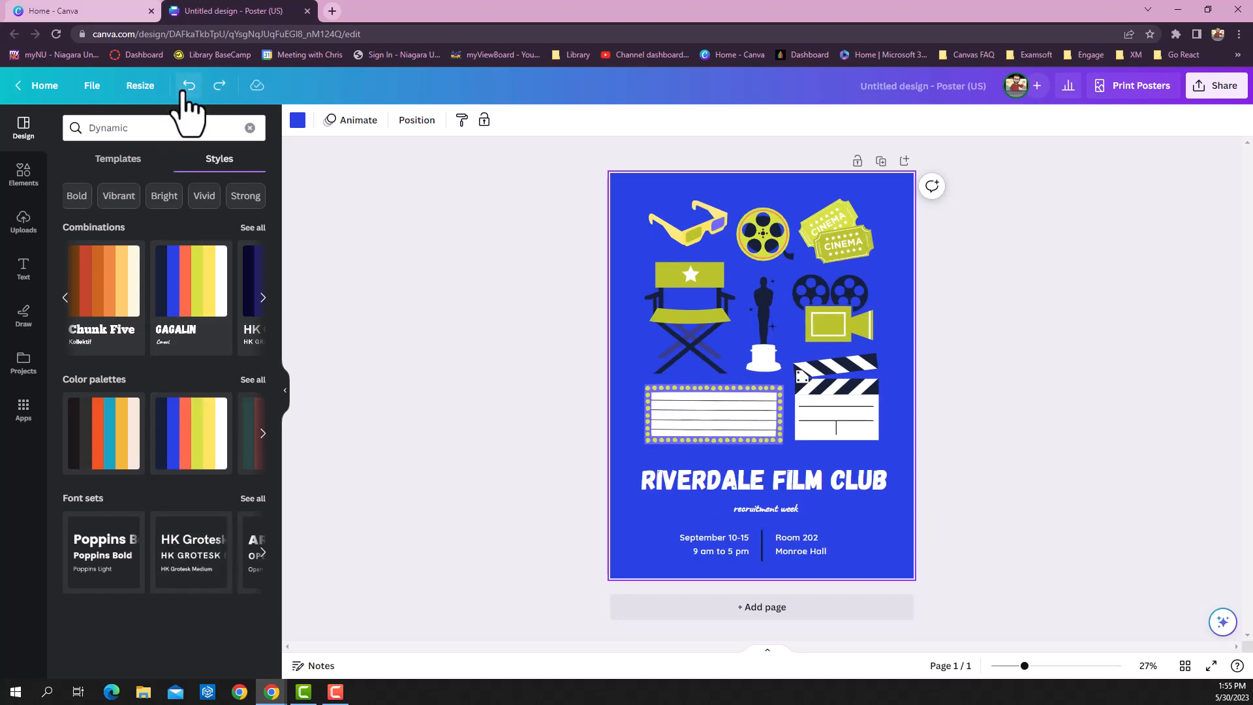
left_click(189, 86)
- Shift the director's chair slightly, and select the film graphics above the title to move them together slightly
mouse_move(704, 340)
left_mouse_down()
mouse_move(680, 316)
mouse_move(695, 346)
left_mouse_up()
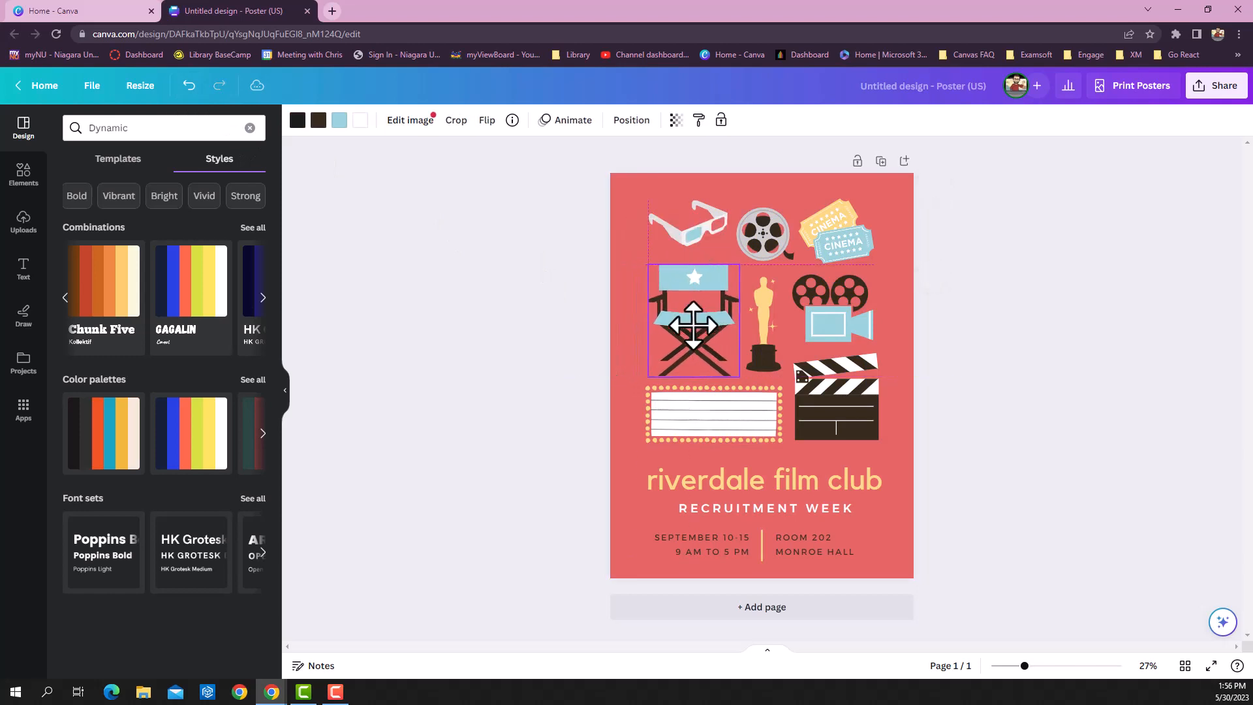
left_click_drag(635, 199, 878, 444)
mouse_move(703, 294)
left_mouse_down()
mouse_move(733, 289)
mouse_move(701, 293)
left_mouse_up()
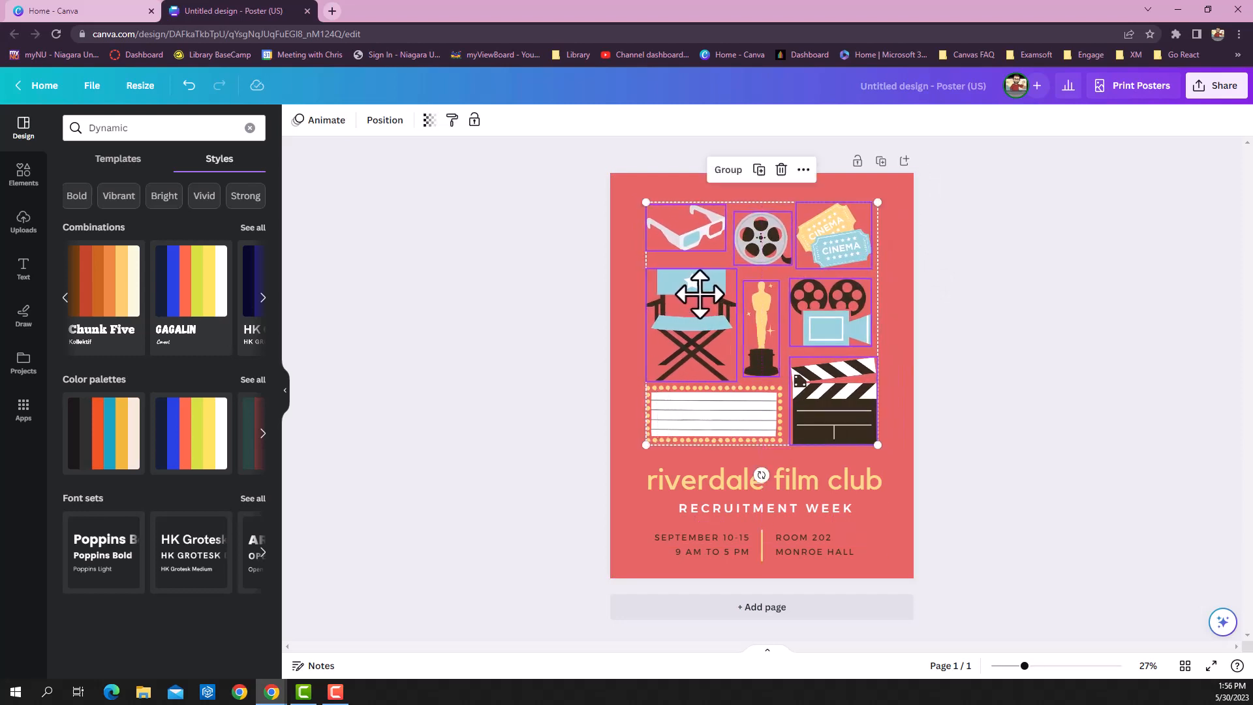
left_click(526, 401)
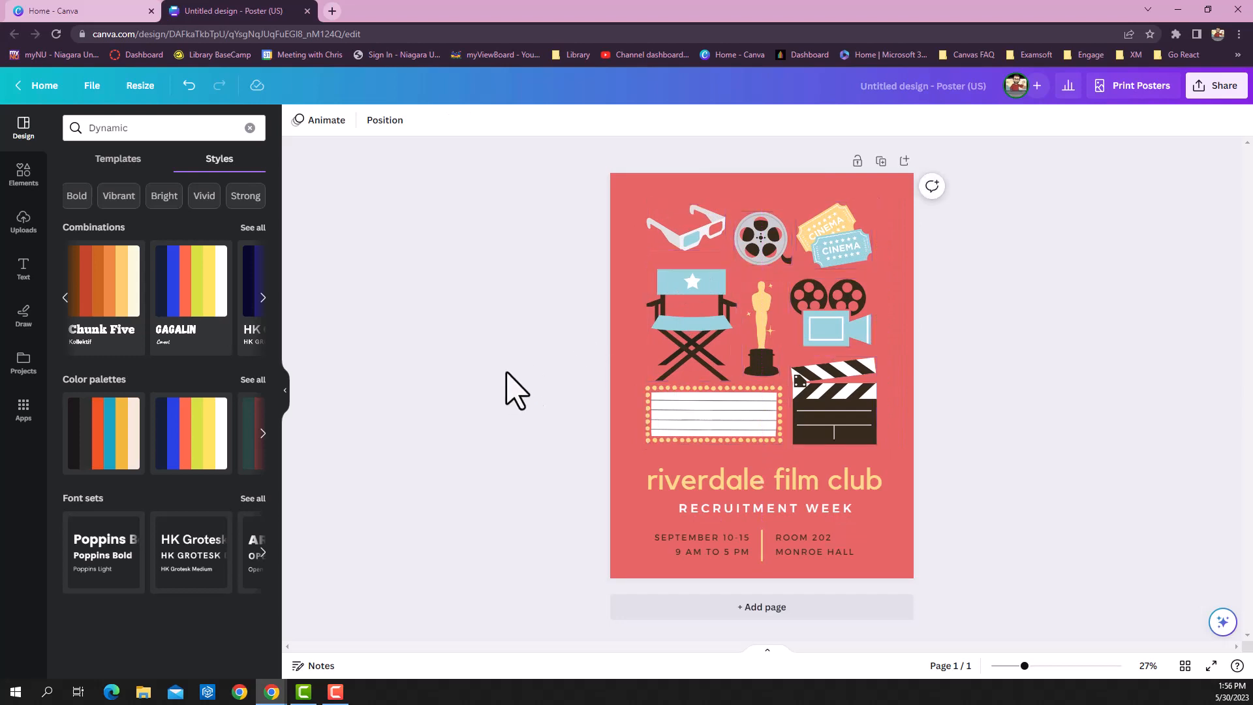
- Add a square shape and widen it into a banner behind the poster's title and subtitle
left_click(23, 175)
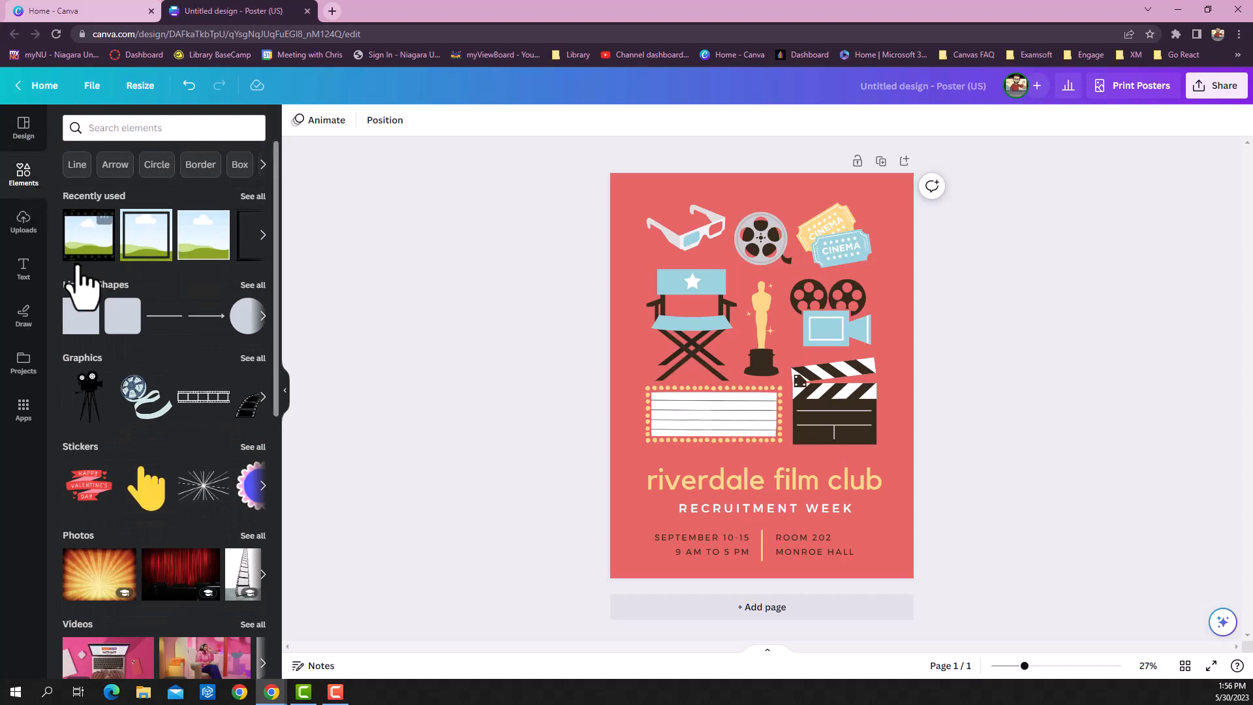
left_click(85, 325)
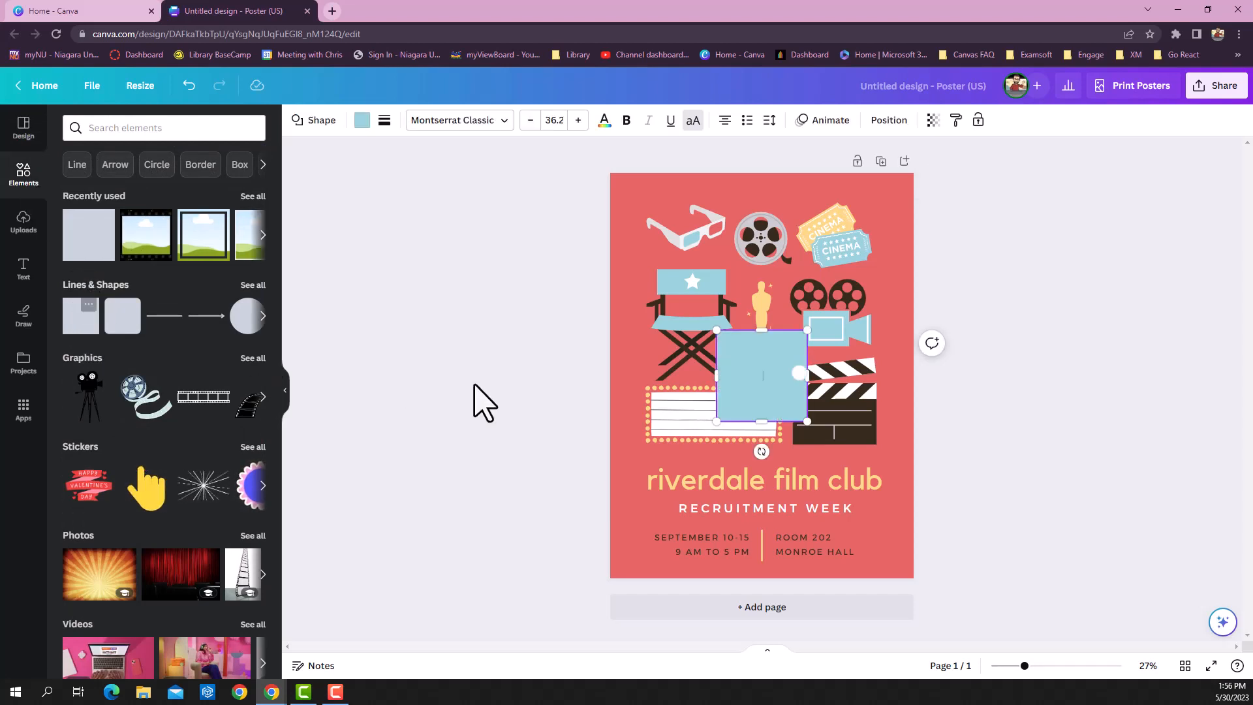
left_click_drag(793, 419, 895, 523)
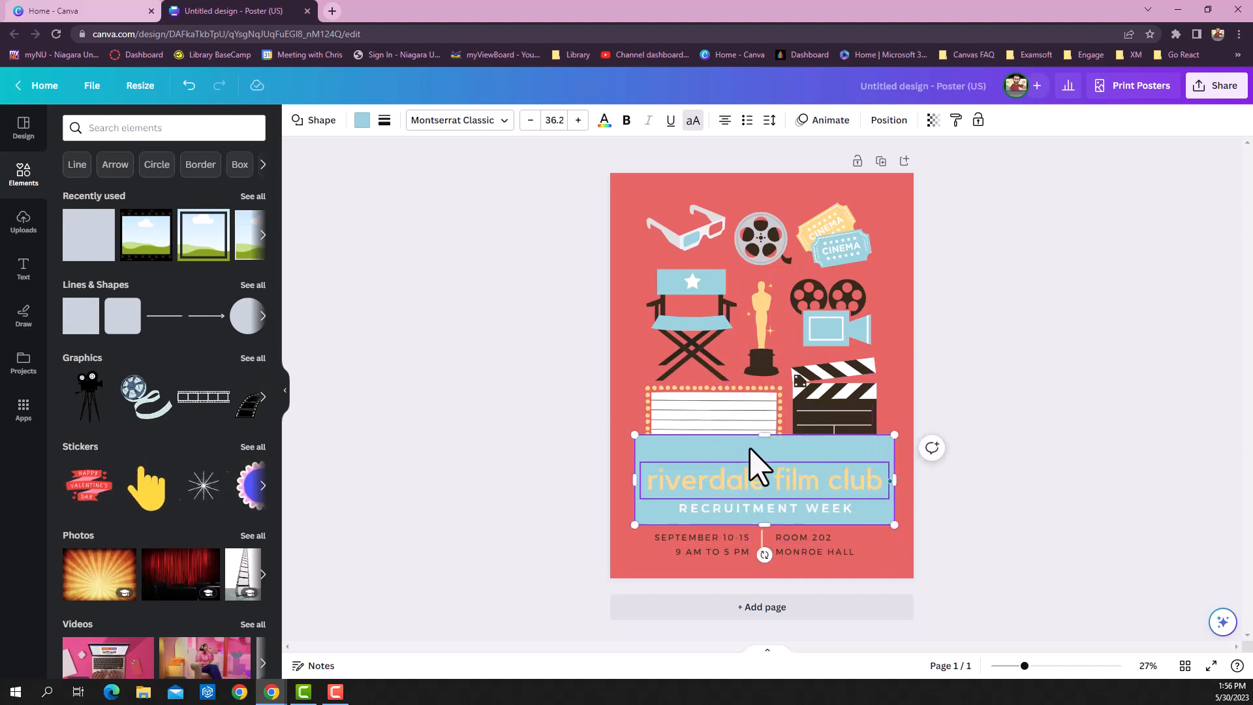
- Trim the banner's height to fit closely around the title and subtitle, and fill it with the default coral red
left_click_drag(763, 436, 764, 461)
left_click_drag(764, 525, 764, 519)
left_click(362, 121)
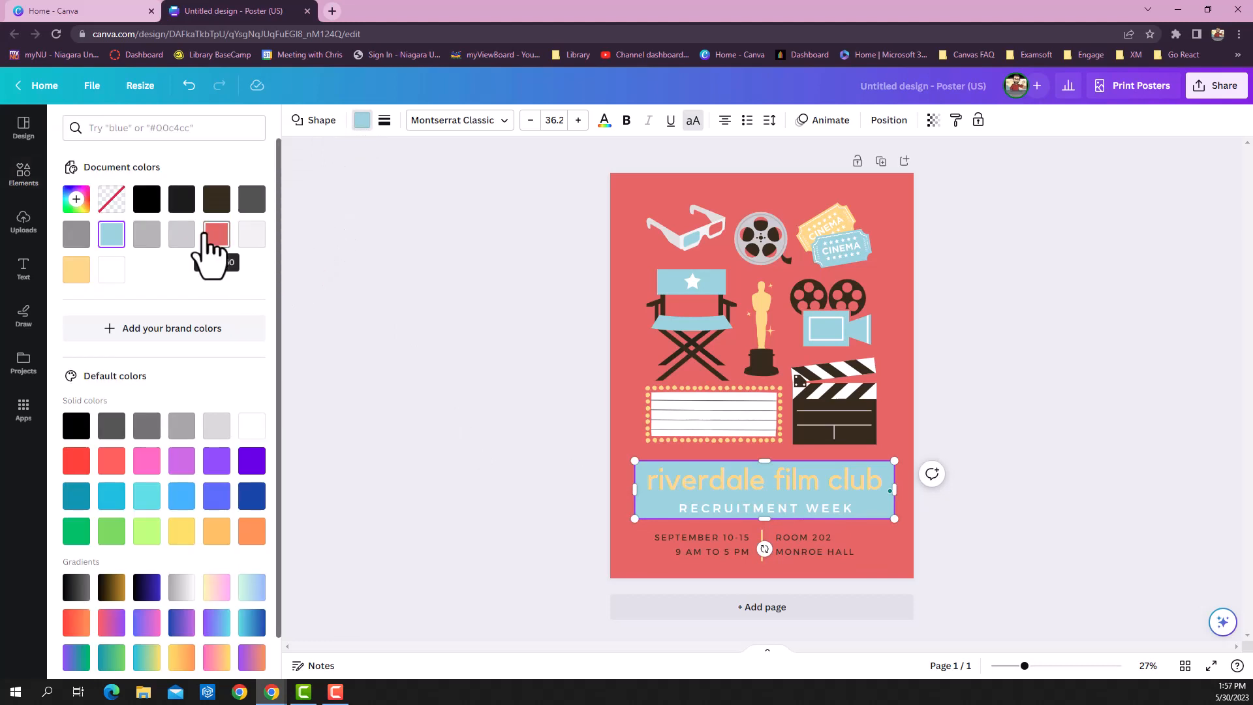
left_click(118, 460)
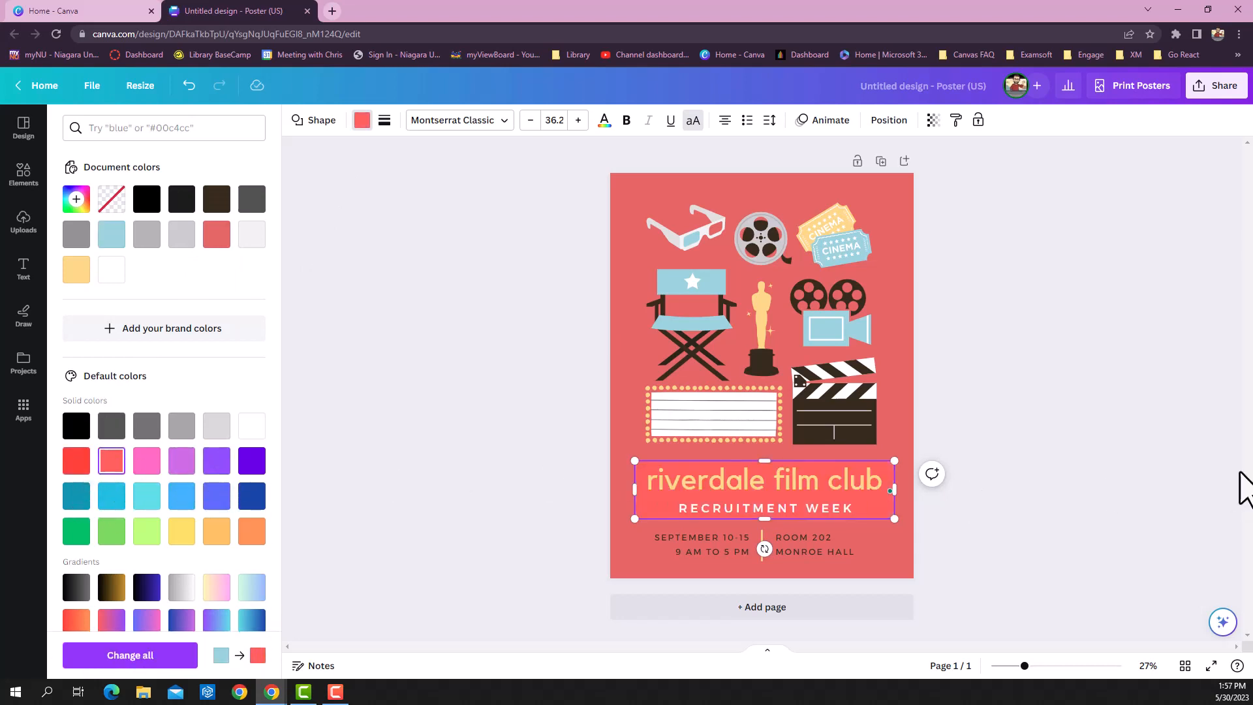
left_click(1130, 450)
- Duplicate the coral banner and place the copy directly below it, over the date, time and room details
left_click(892, 502)
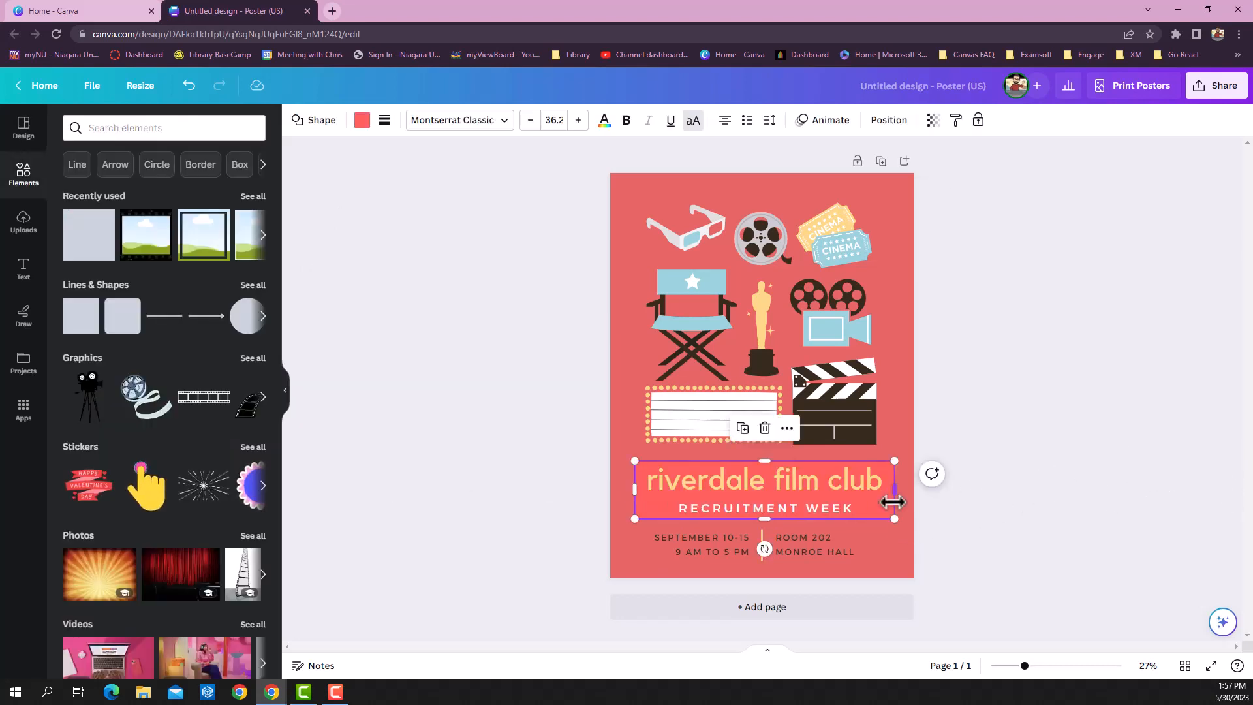
left_click(742, 430)
left_click_drag(849, 515, 837, 554)
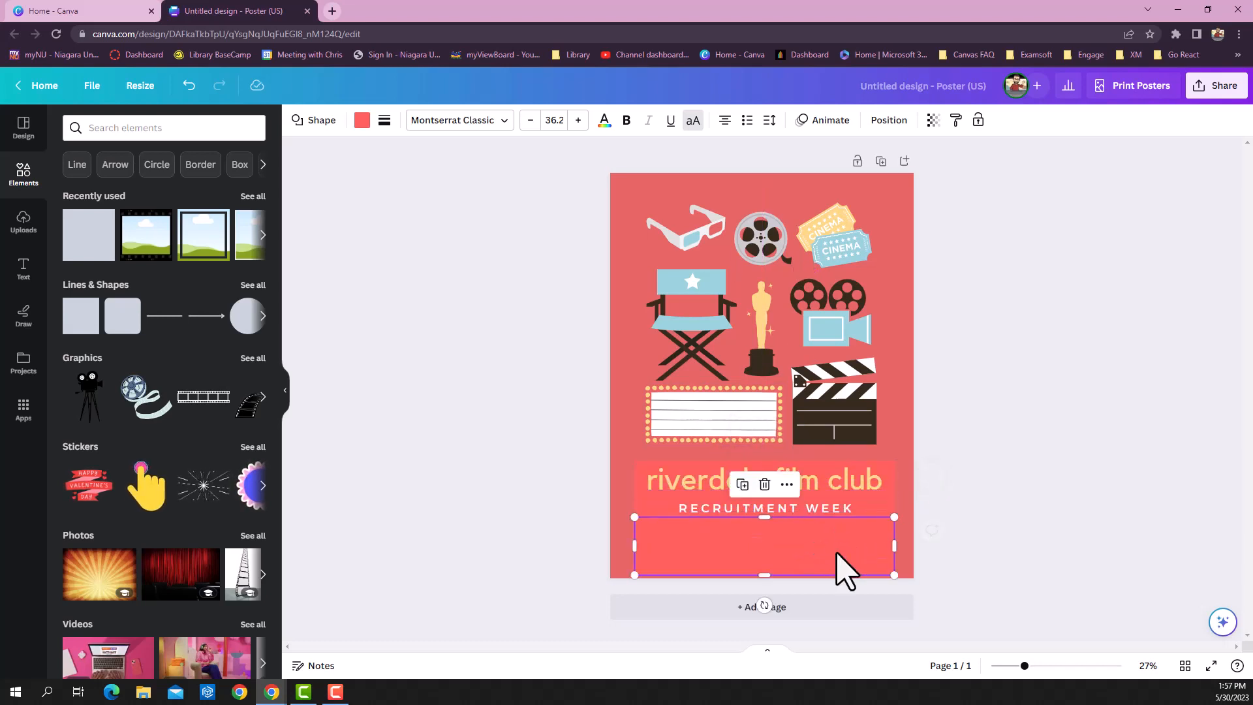
- Send the duplicate banner backward and reorder its layer to just above the director's chair, behind the event details and divider
left_click(785, 484)
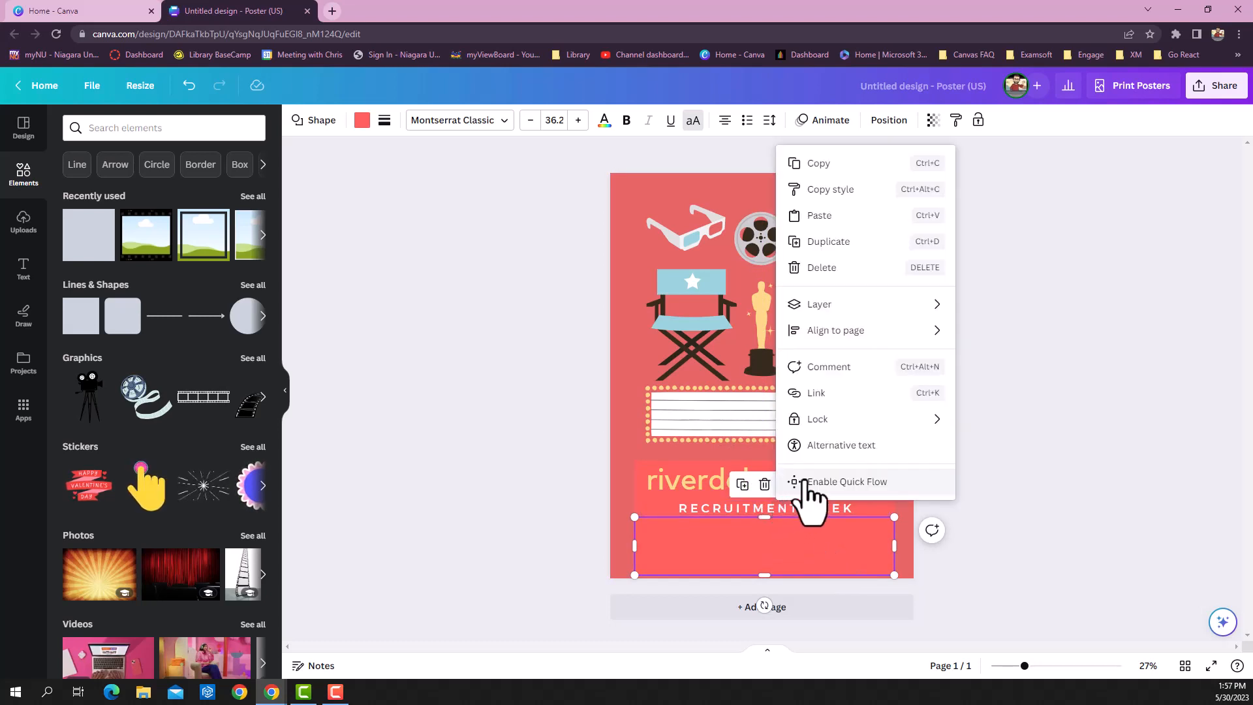
mouse_move(846, 312)
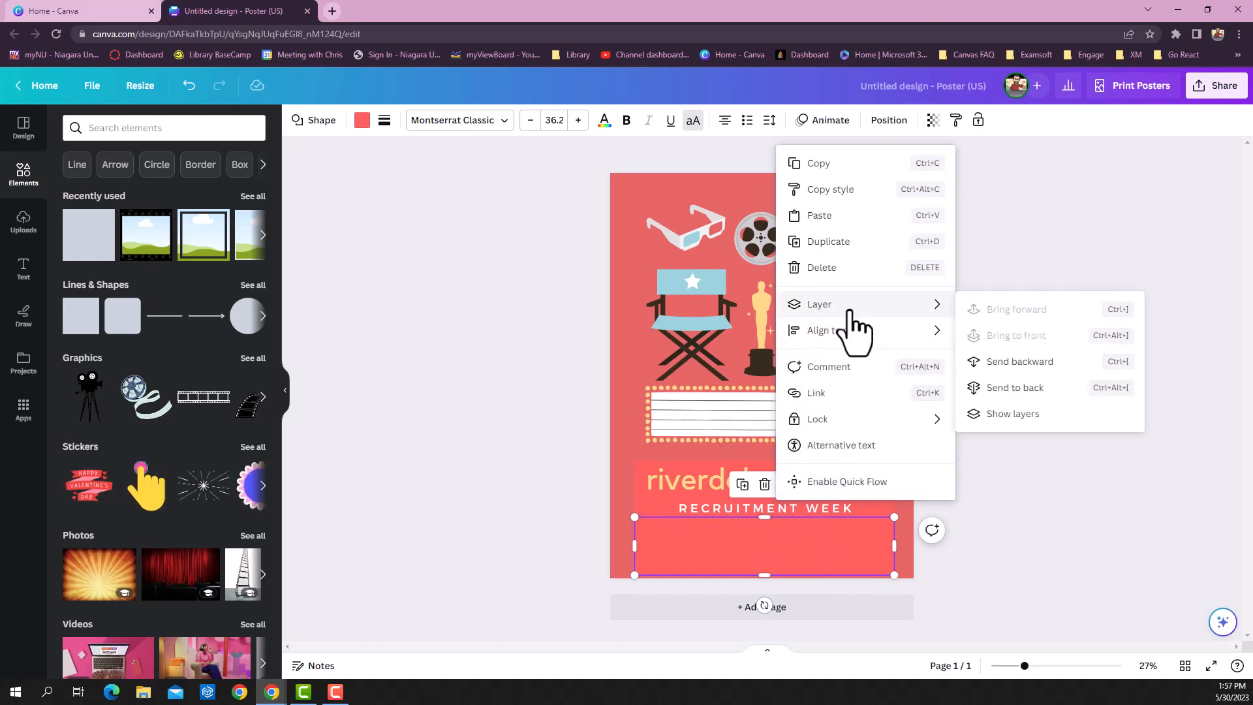
left_click(1015, 370)
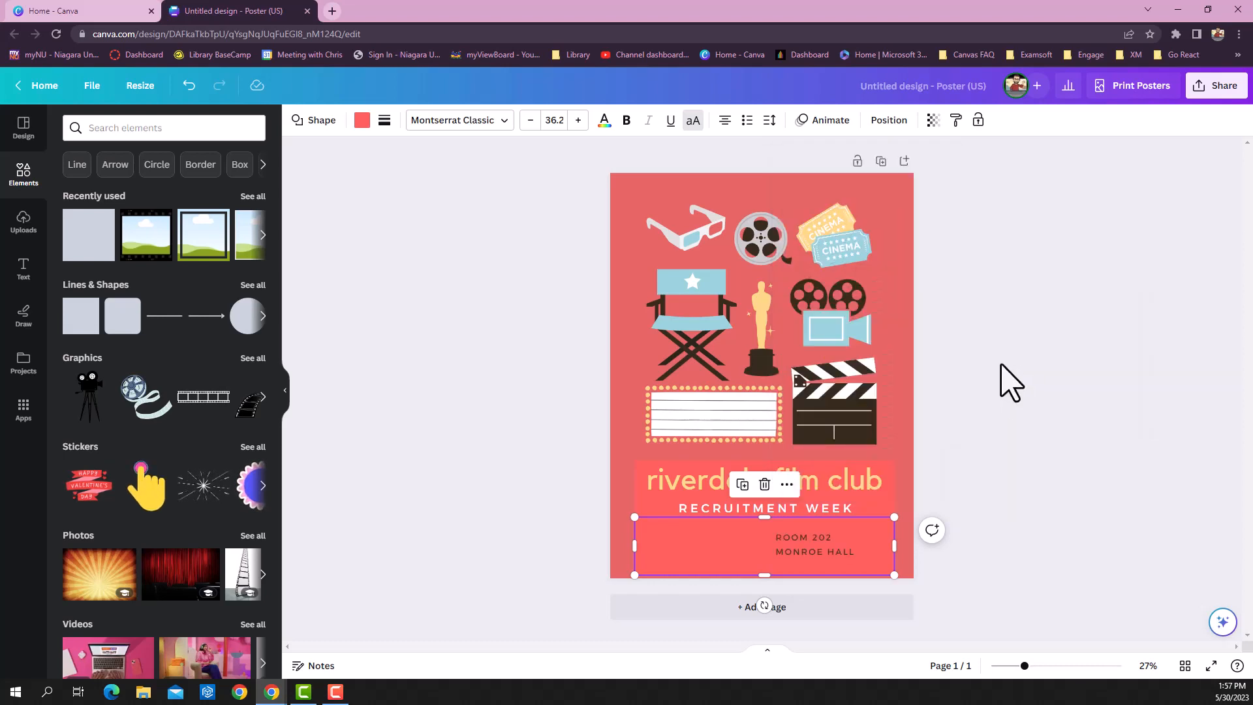
left_click(894, 121)
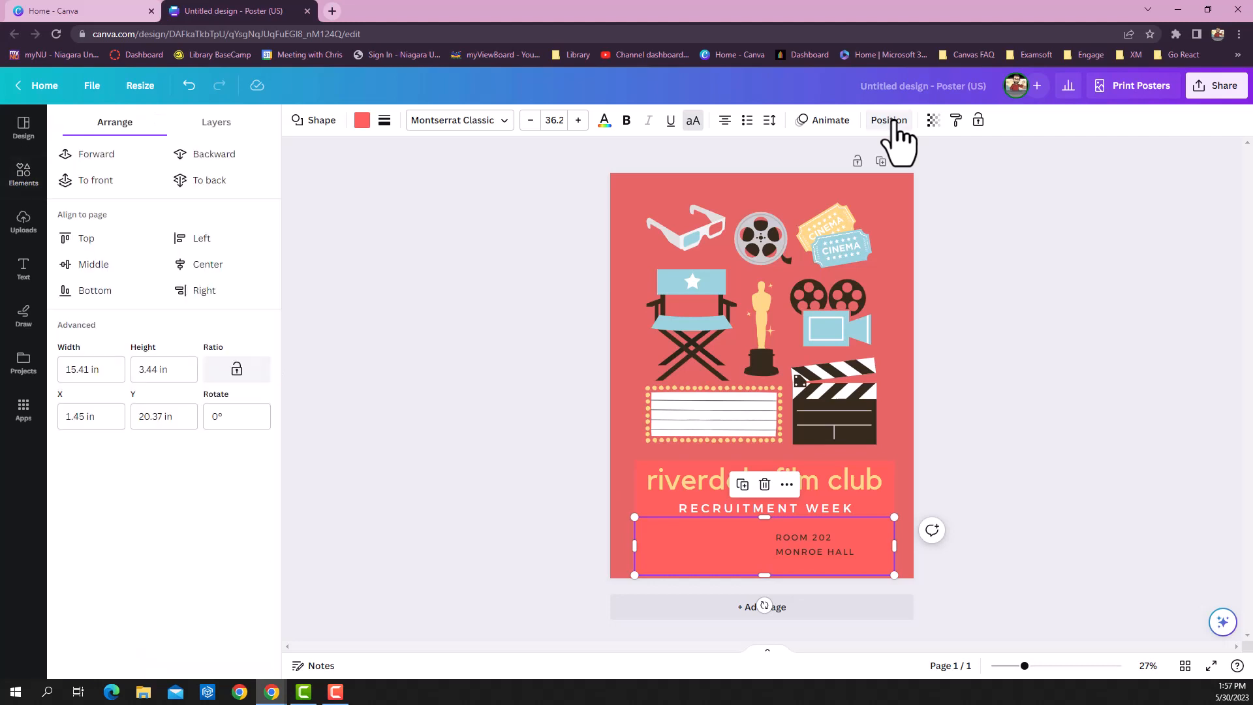
left_click(222, 124)
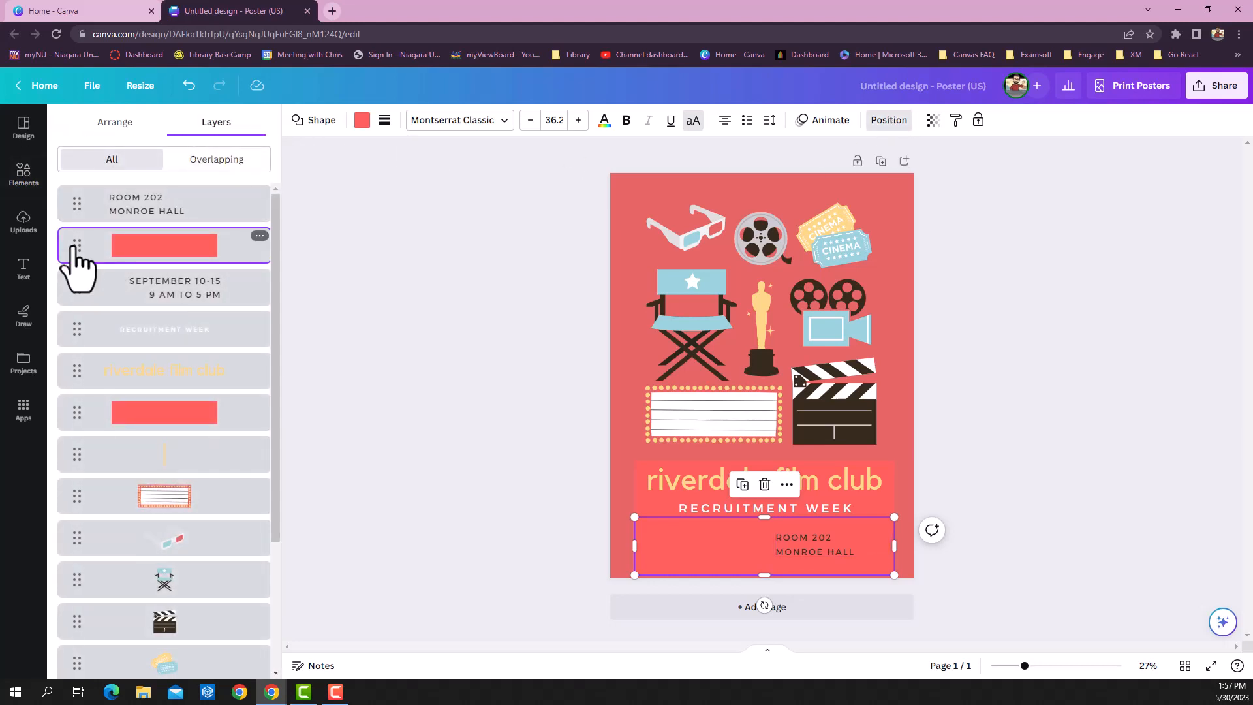
left_click_drag(74, 248, 86, 573)
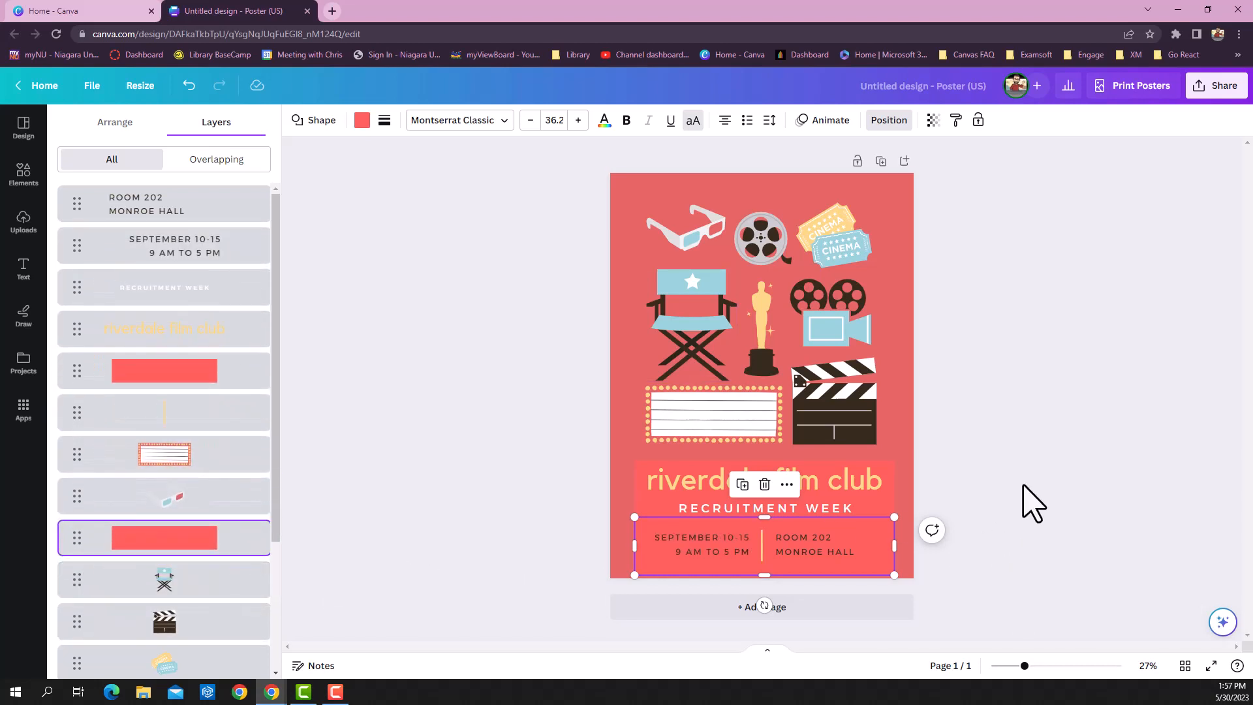
left_click(1033, 504)
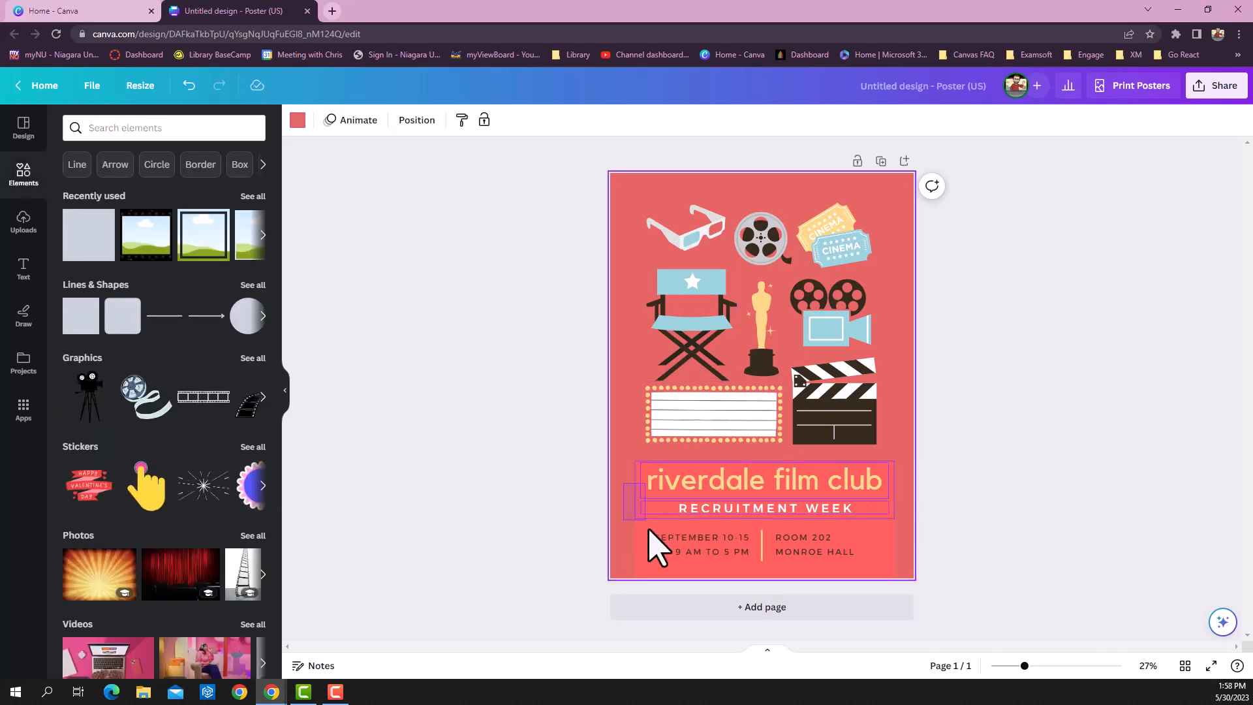
- Try white and the #e46060 red as the fill of both banners together, and restore the coral red
left_click(666, 573)
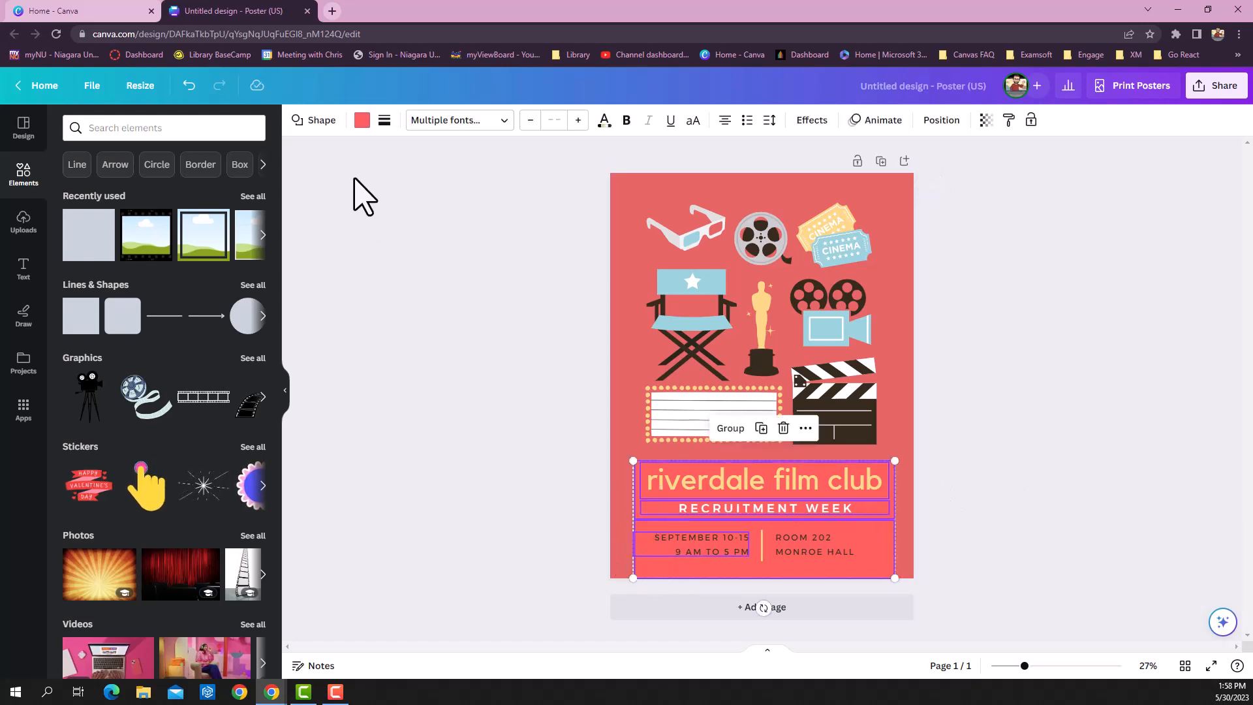
left_click(362, 120)
left_click(147, 269)
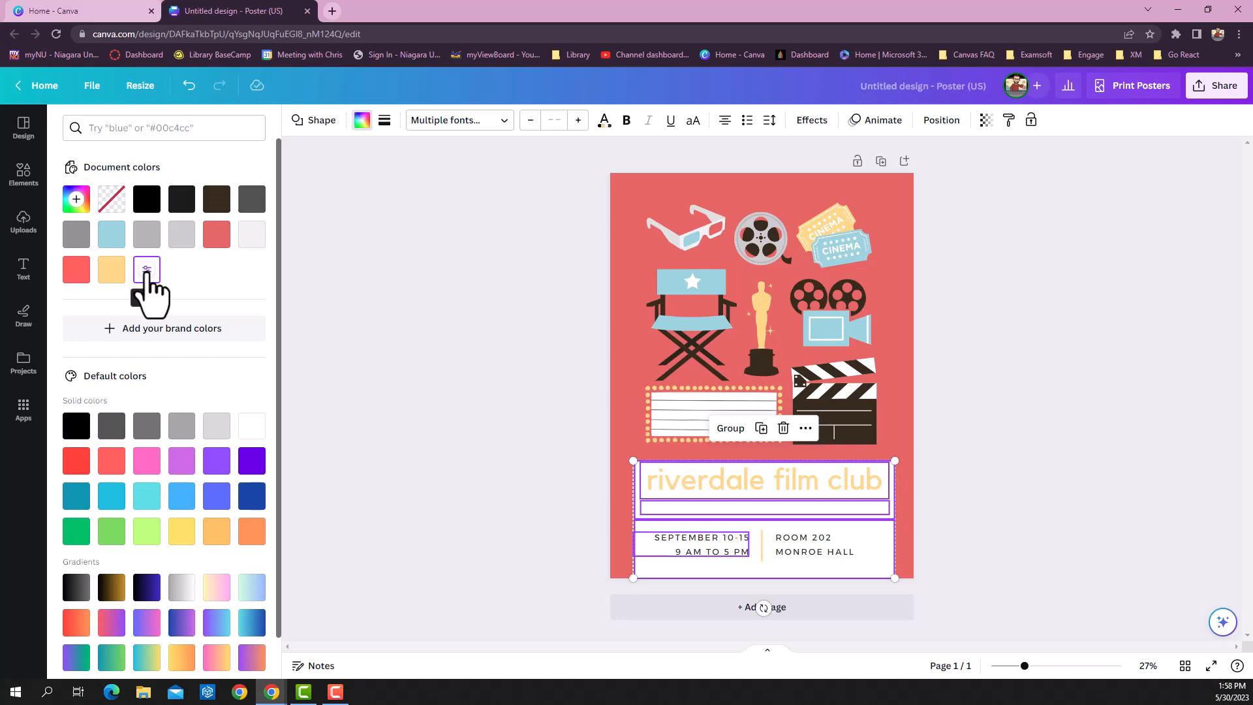
left_click(222, 240)
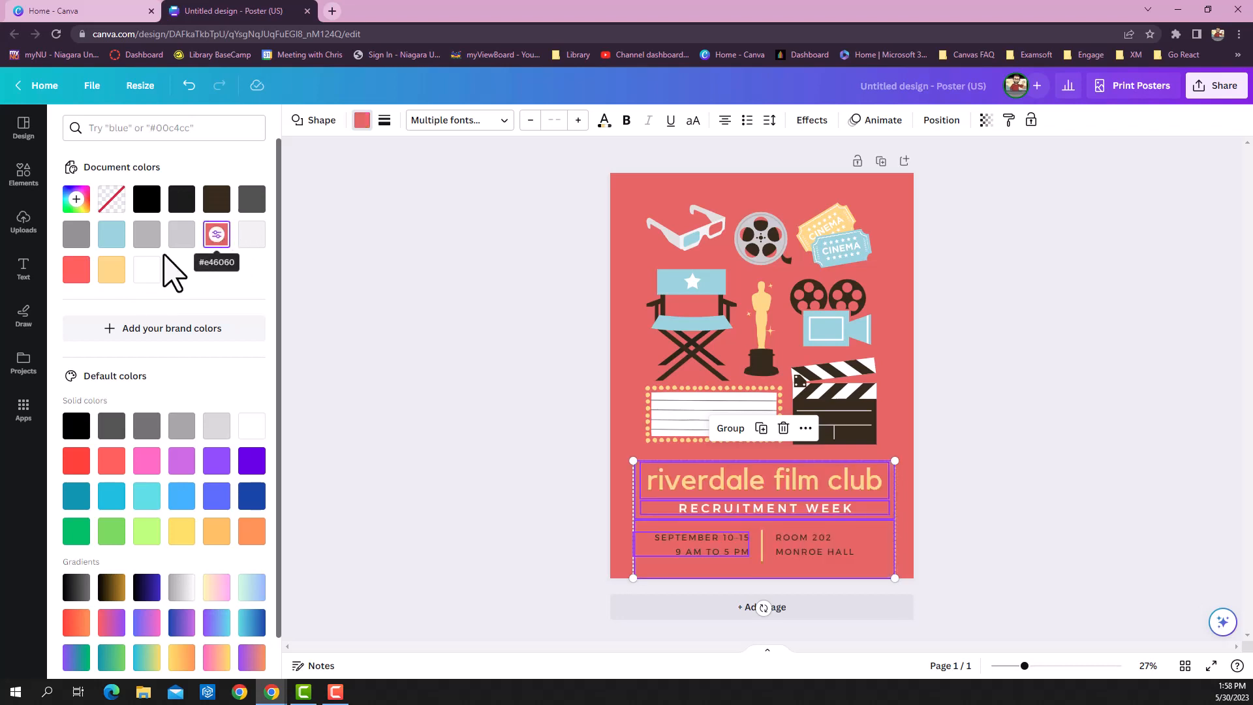
left_click(74, 273)
left_click(496, 459)
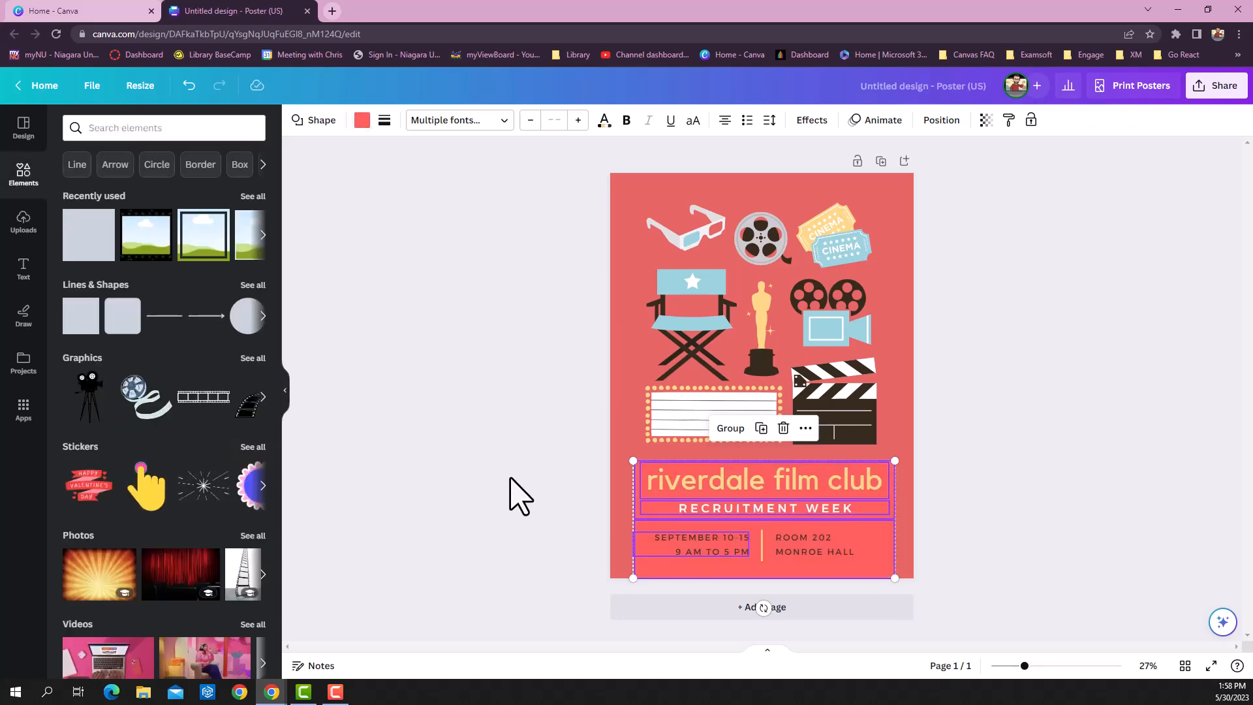
left_click(510, 478)
- Fill the lower banner behind the date and room details with white
left_click(640, 560)
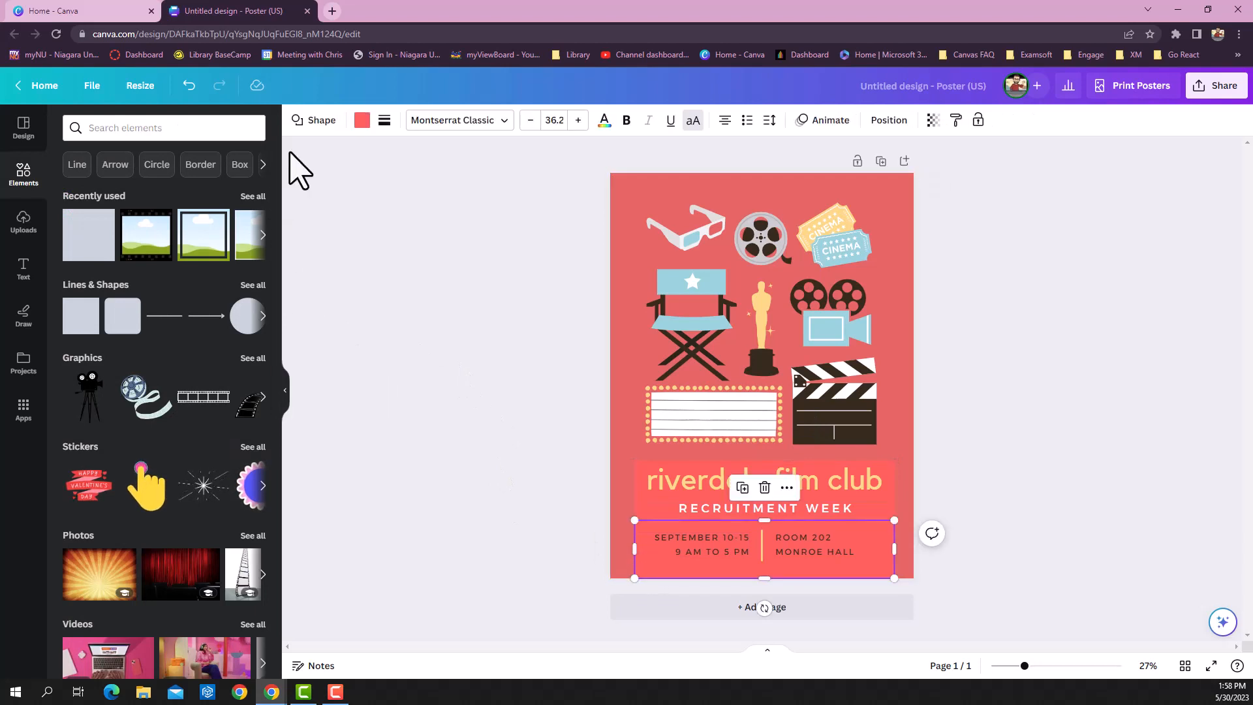
left_click(362, 120)
left_click(146, 272)
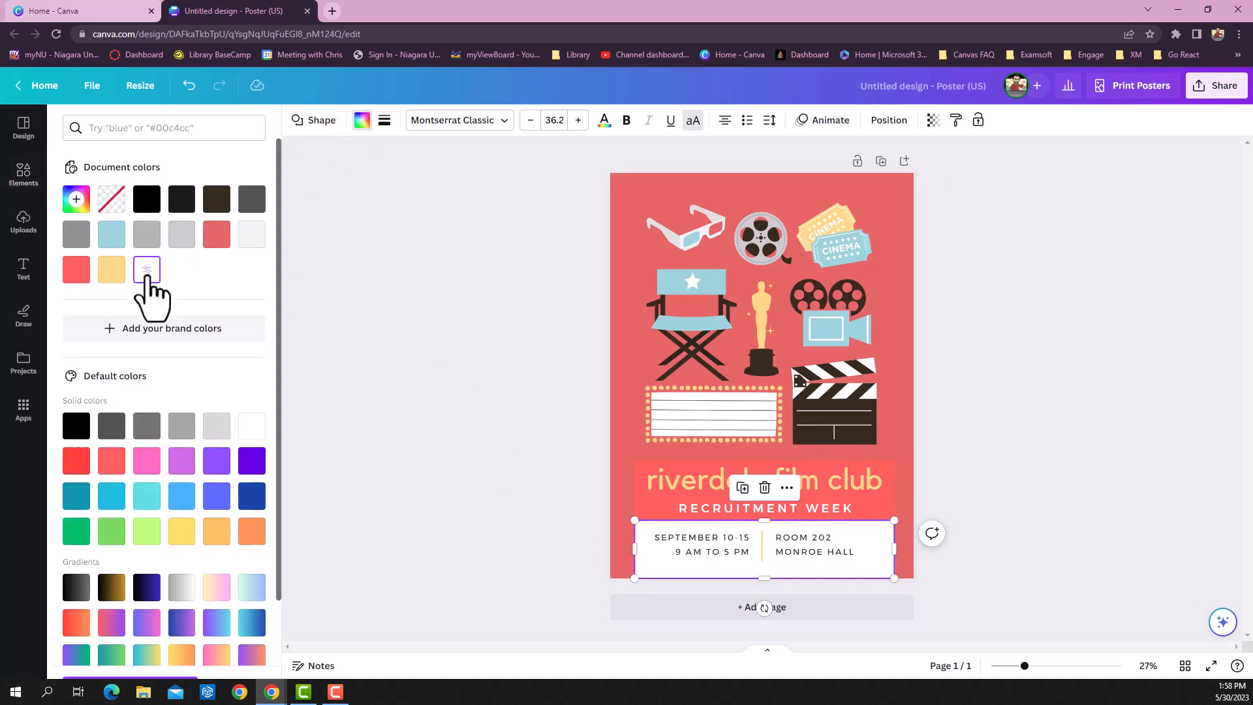
left_click(539, 490)
- Select the white banner together with the date, room details and divider, and shift them slightly as one
left_click(623, 545)
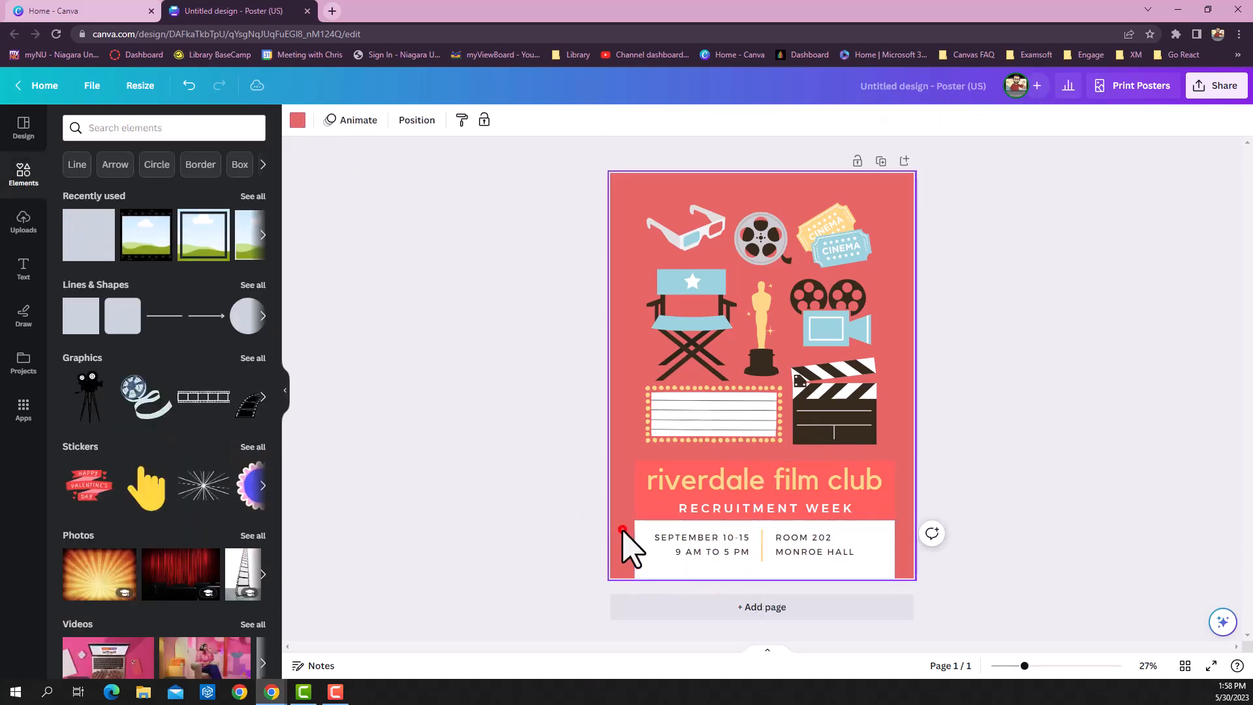
left_click_drag(624, 545, 826, 565)
left_click(971, 552)
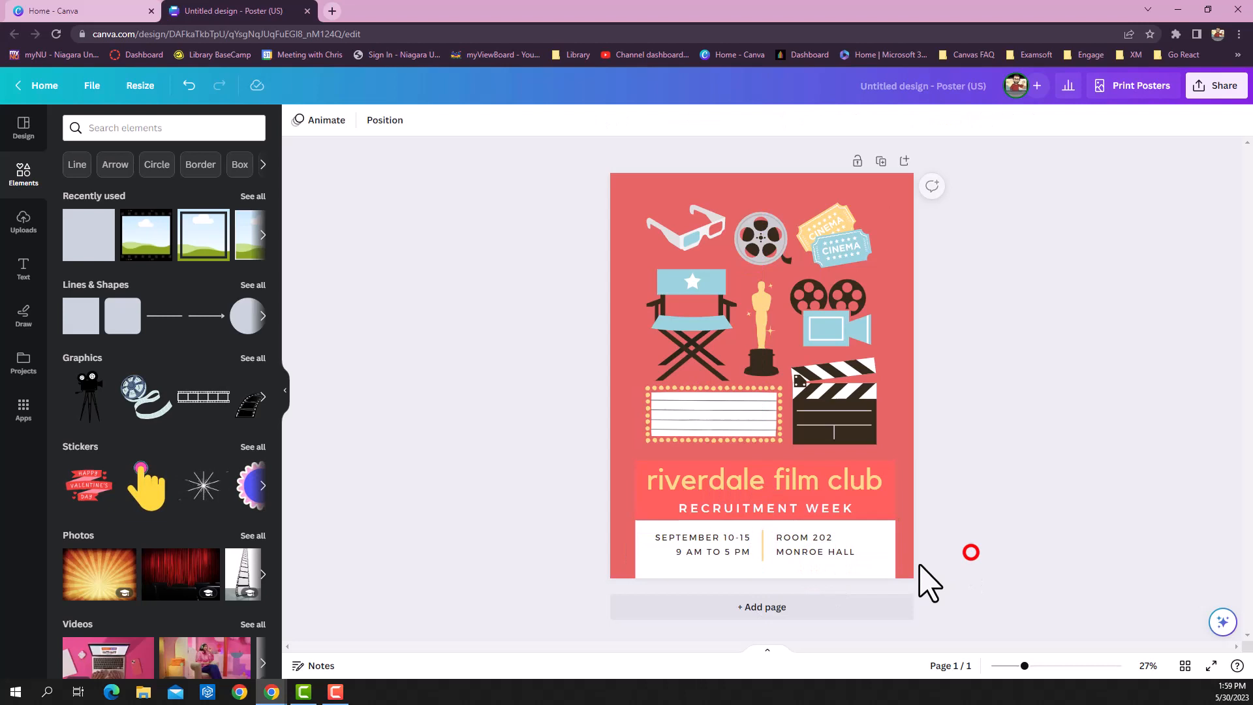
- Lock the white banner in place, and move the date, room details and divider slightly lower within it
left_click(803, 564)
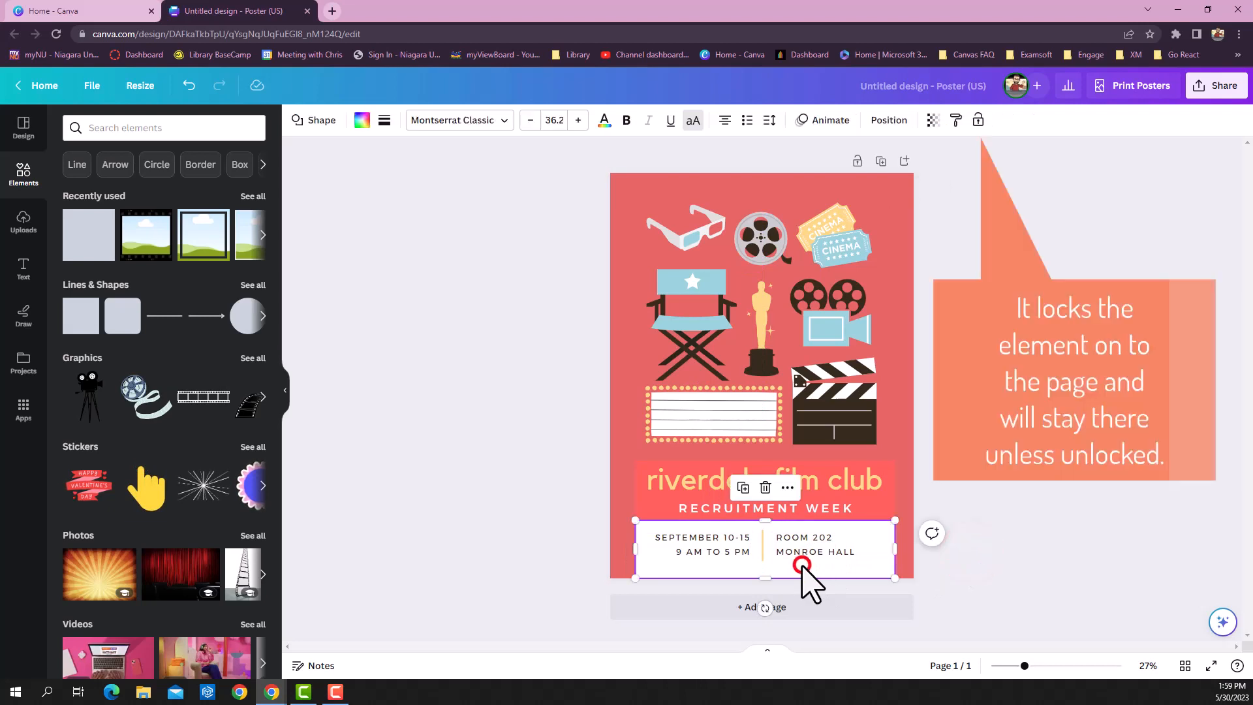
left_click(975, 120)
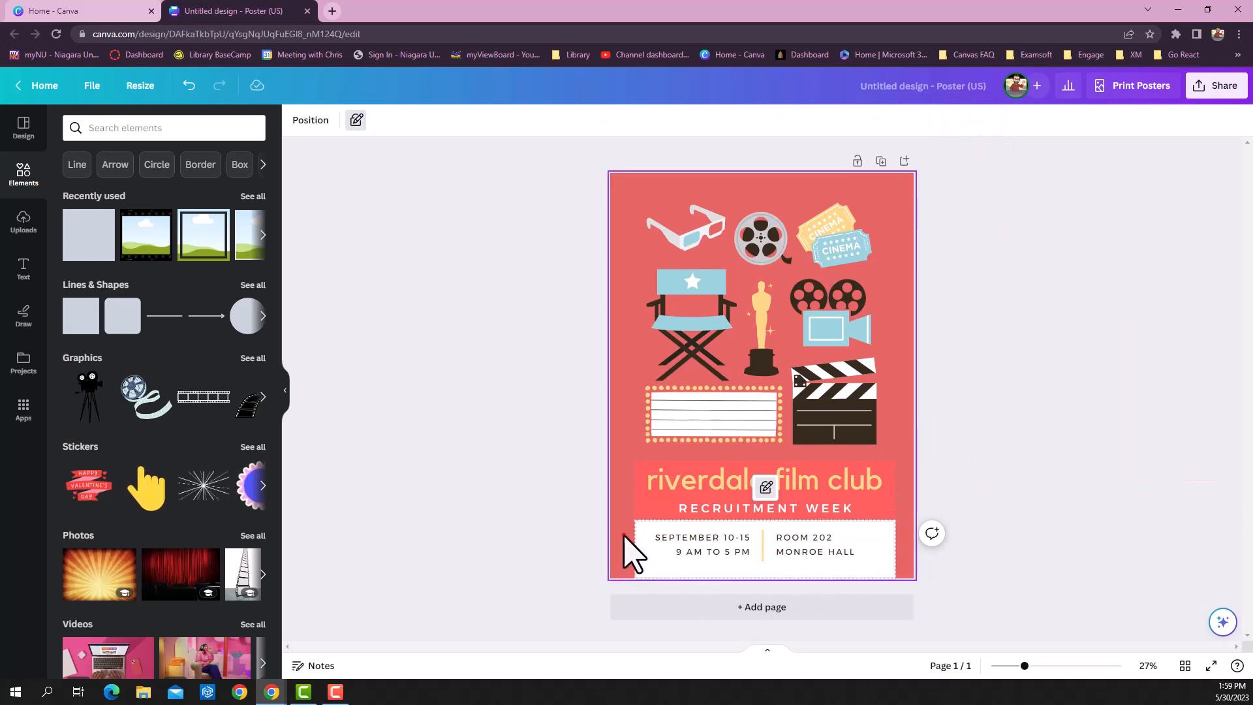
left_click_drag(625, 536, 797, 562)
left_click_drag(720, 550, 723, 557)
left_click(1061, 491)
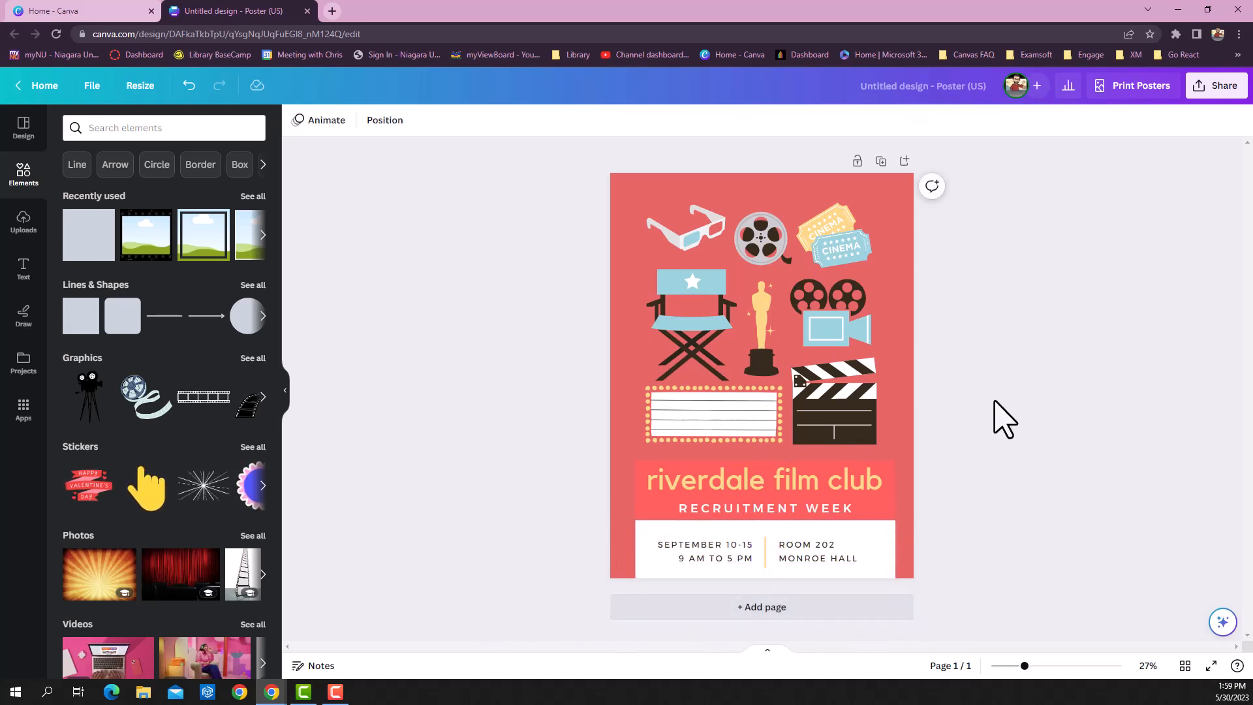
- Recolour the film camera graphic with a dark blue body, white reels and light green trim
left_click(832, 326)
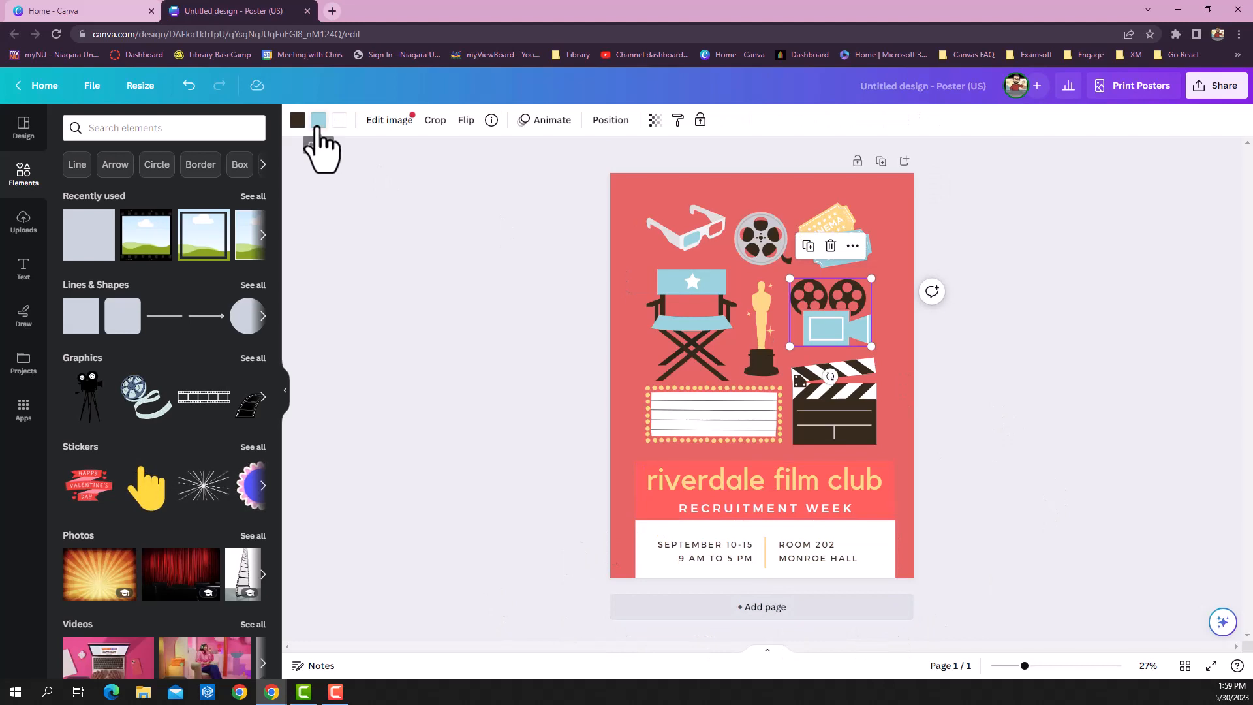
left_click(319, 121)
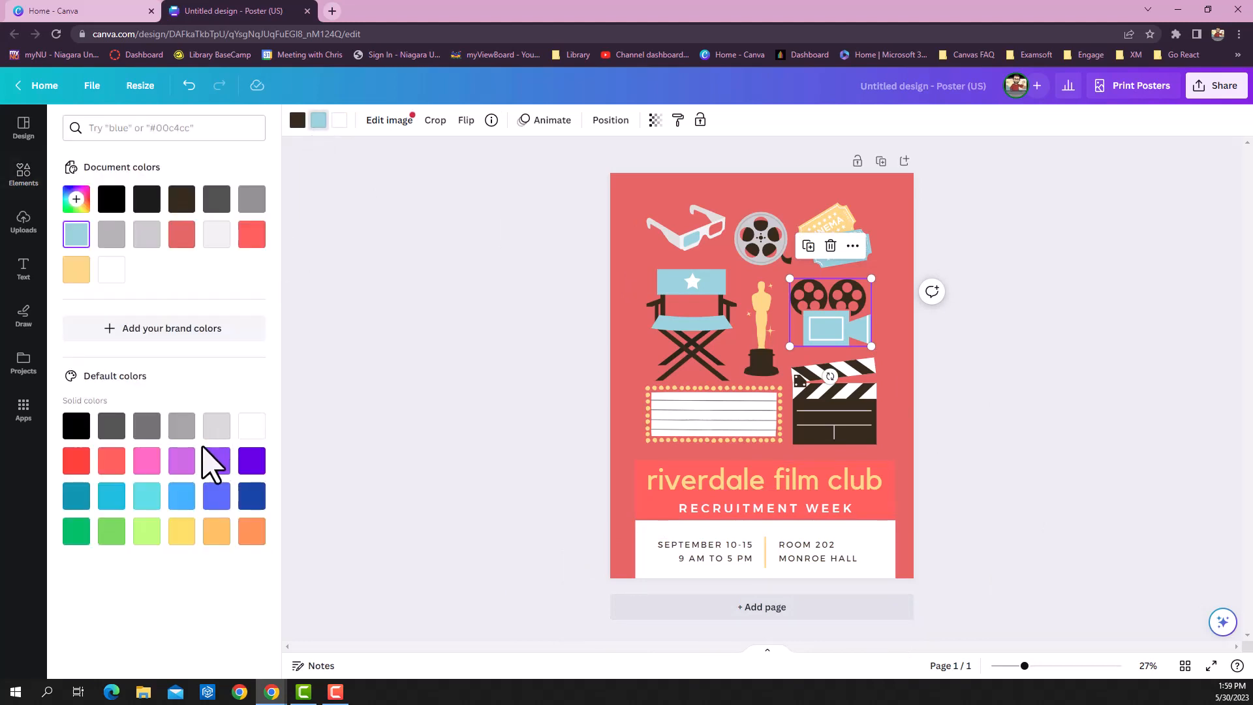
left_click(252, 496)
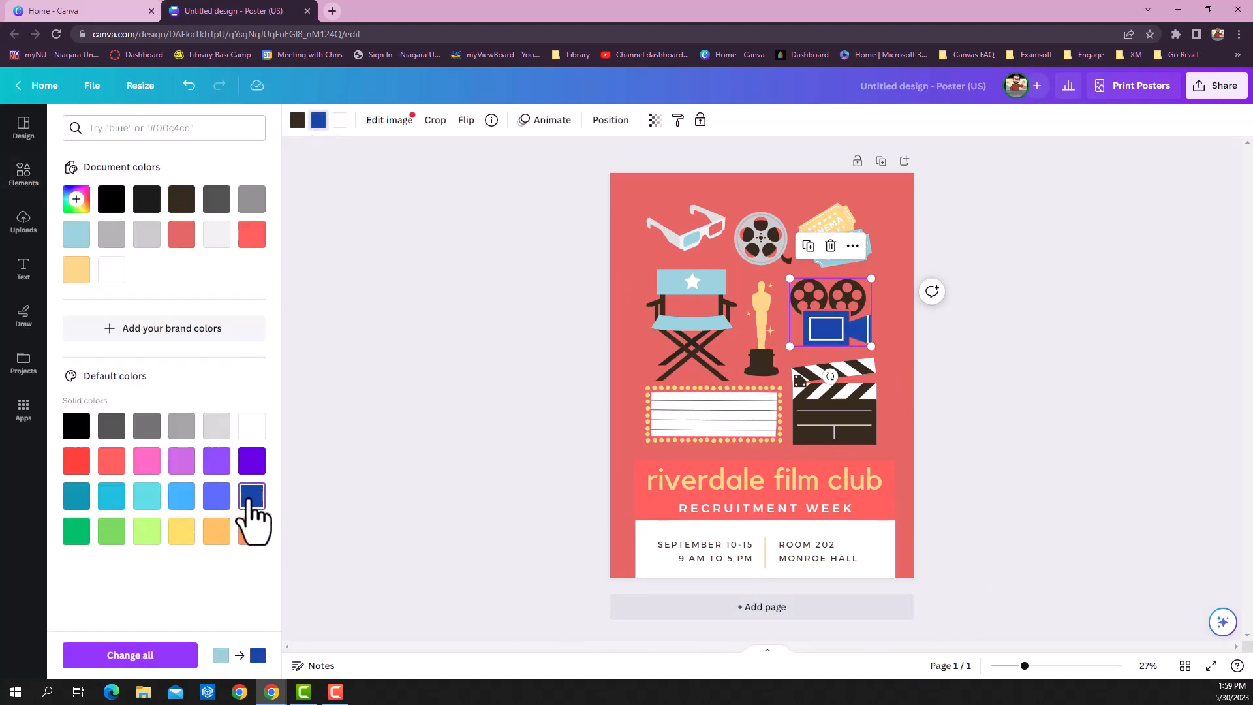
left_click(297, 120)
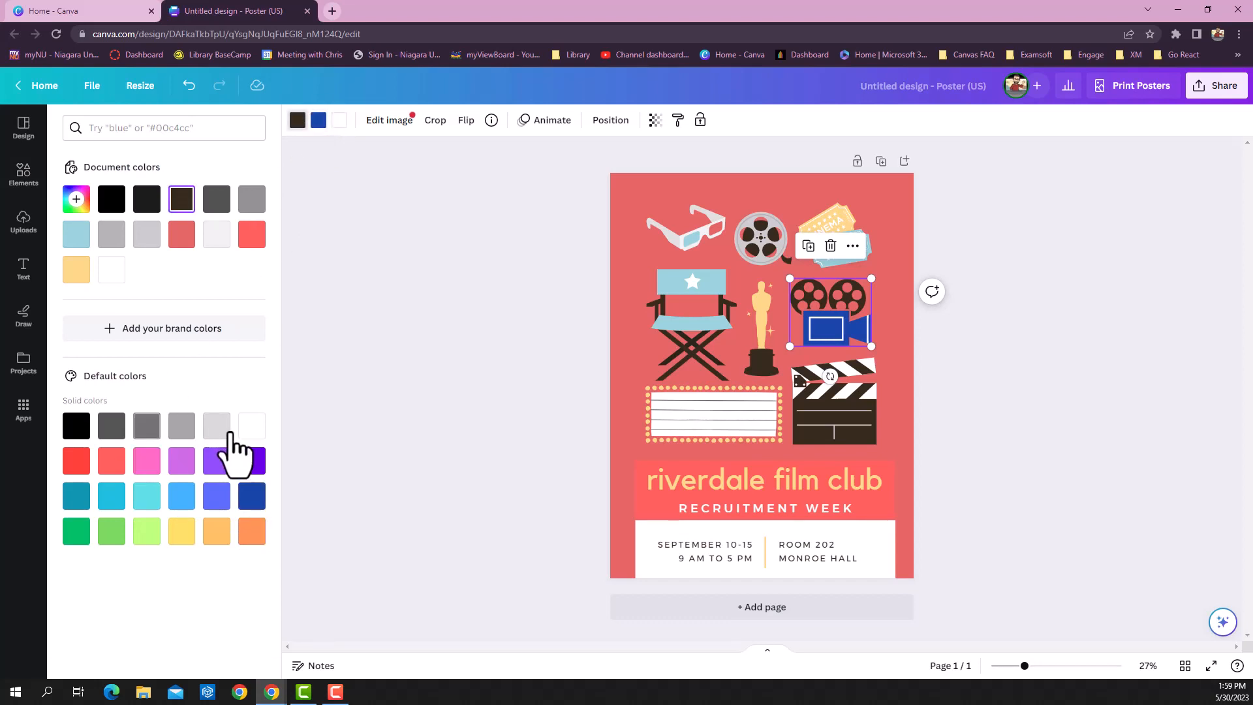
left_click(252, 430)
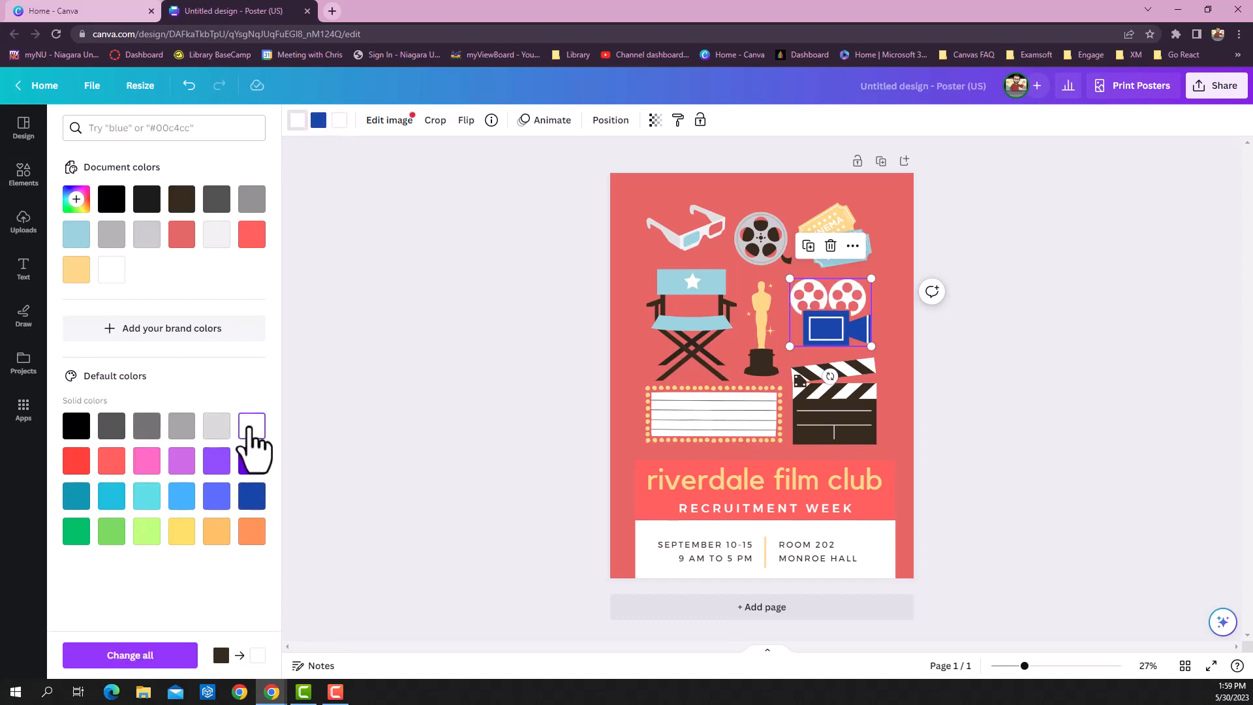
left_click(338, 119)
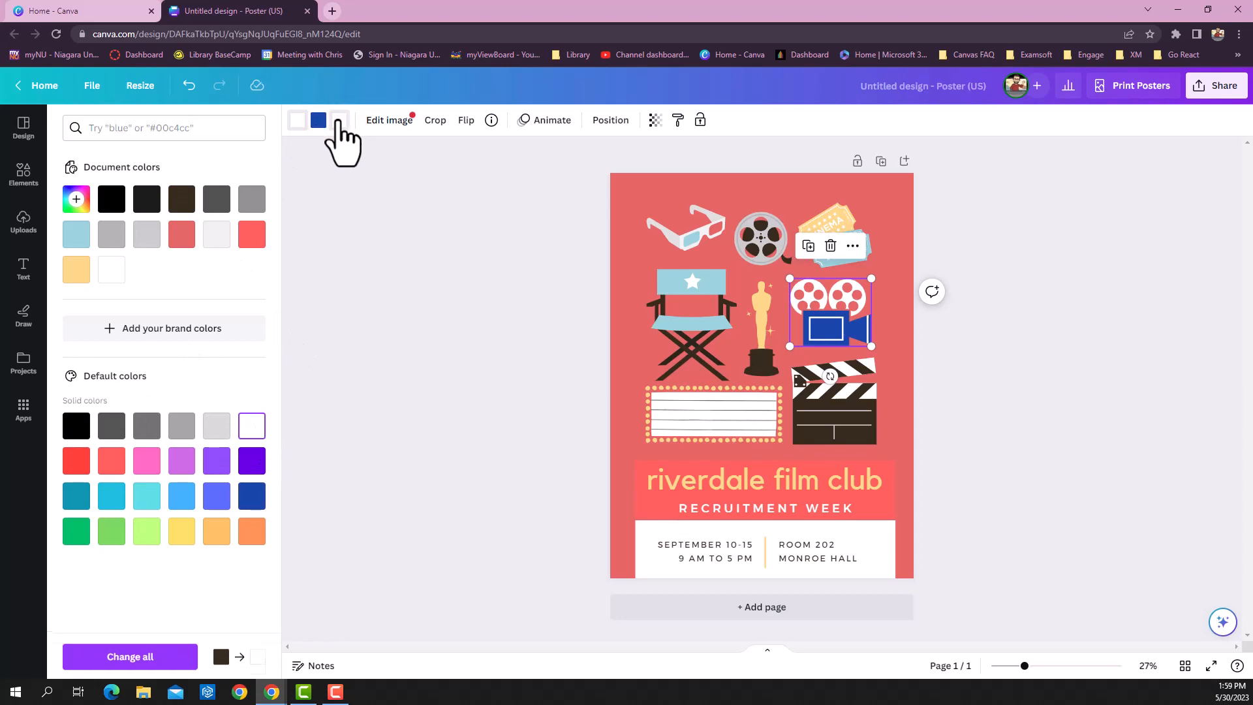
left_click(147, 531)
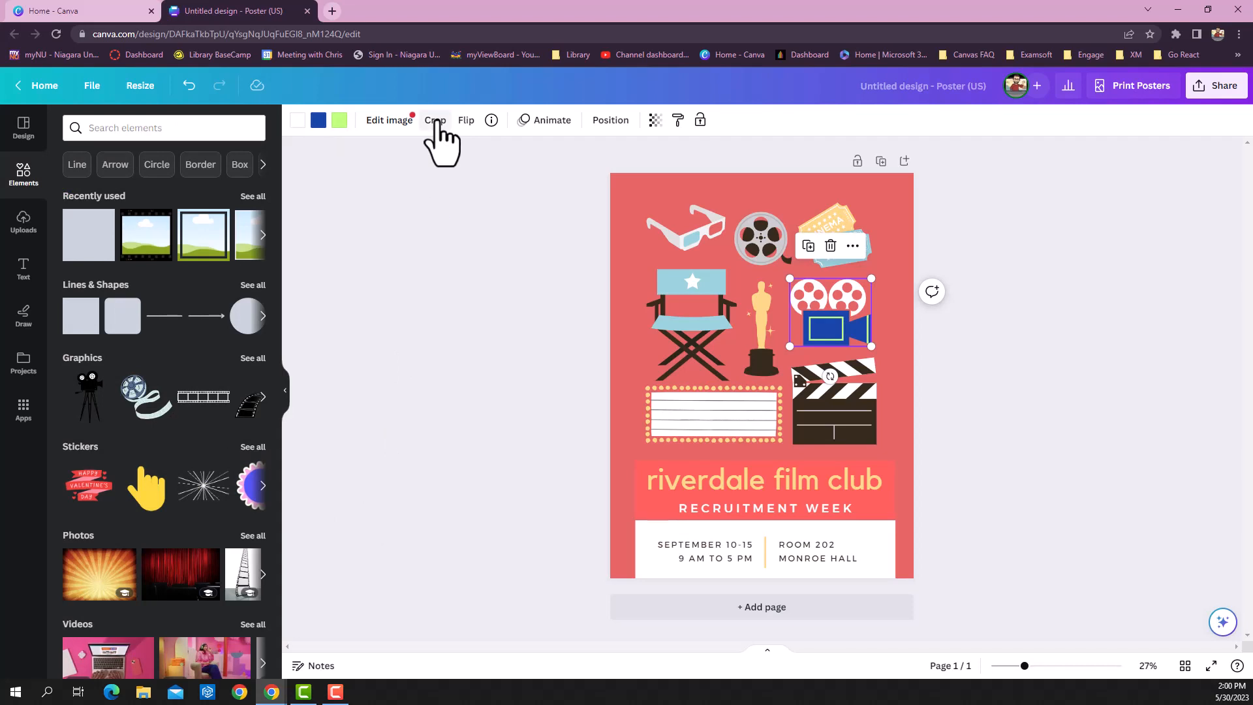
- Crop the film camera graphic from above with the freeform ratio so only the camera body remains
left_click(434, 121)
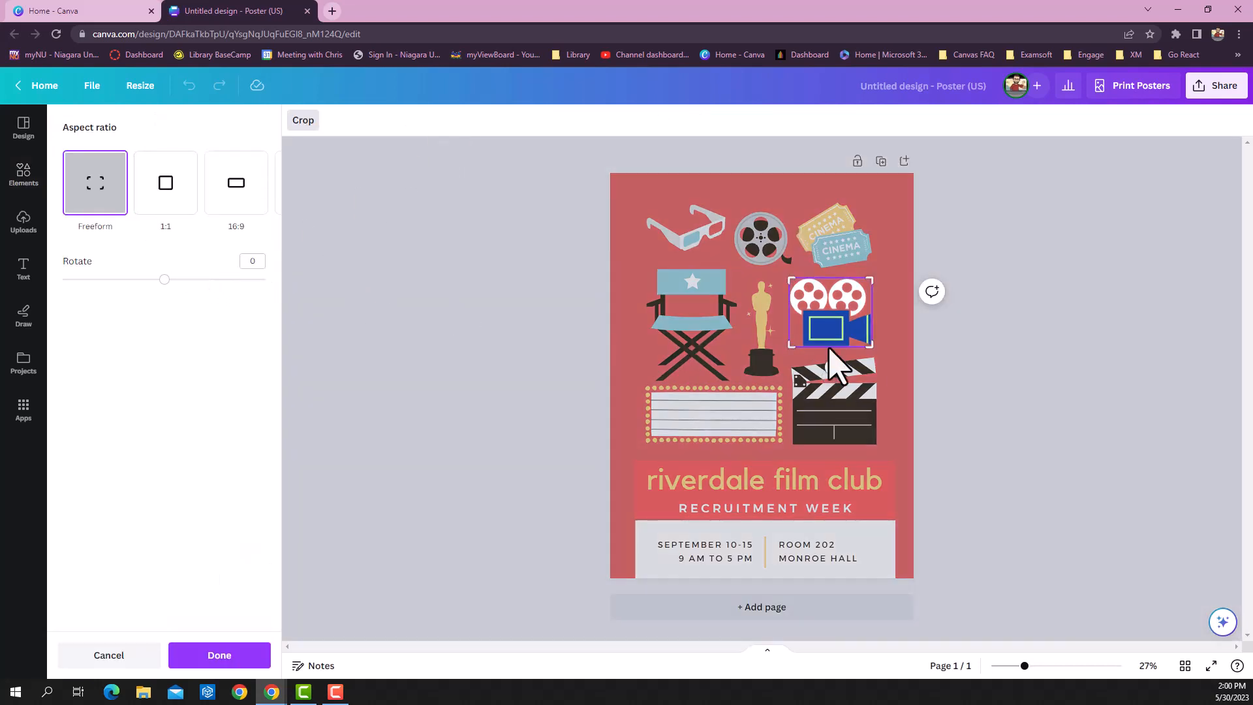
left_click_drag(873, 348, 873, 348)
left_click_drag(872, 278, 874, 304)
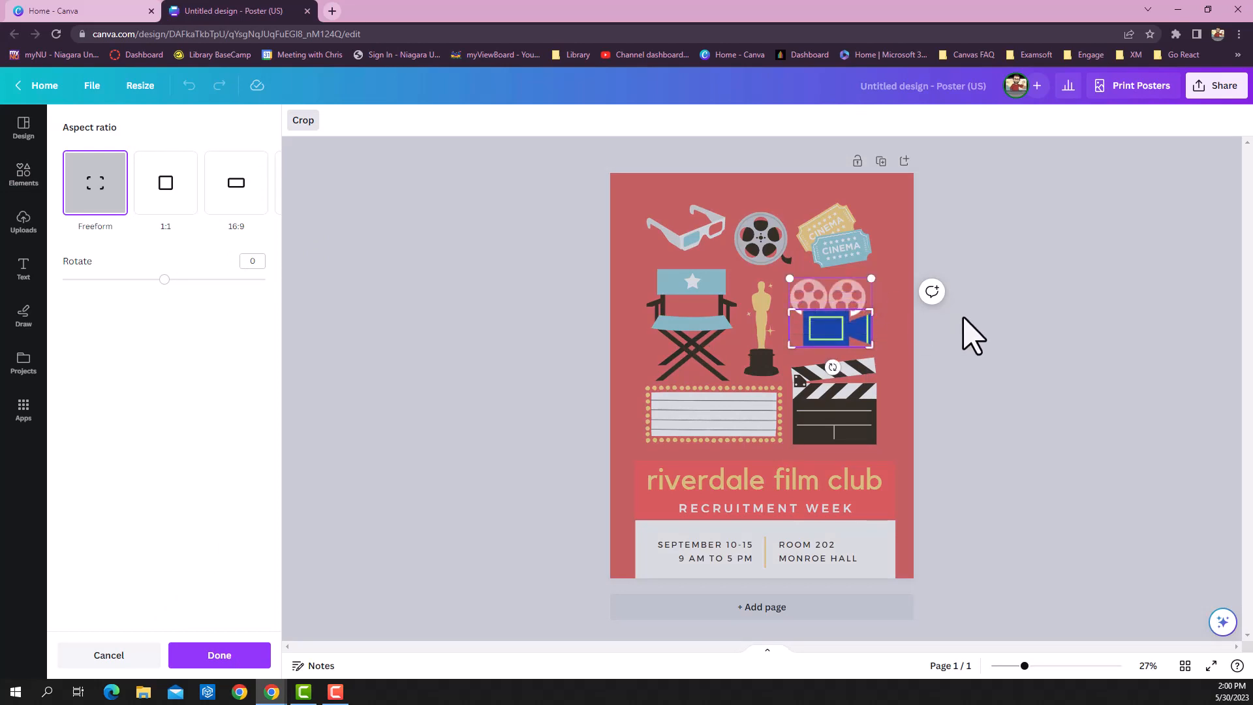
key("Return")
- Try flipping the cropped camera vertically and horizontally, restoring its original orientation after each flip
left_click(466, 119)
left_click(484, 183)
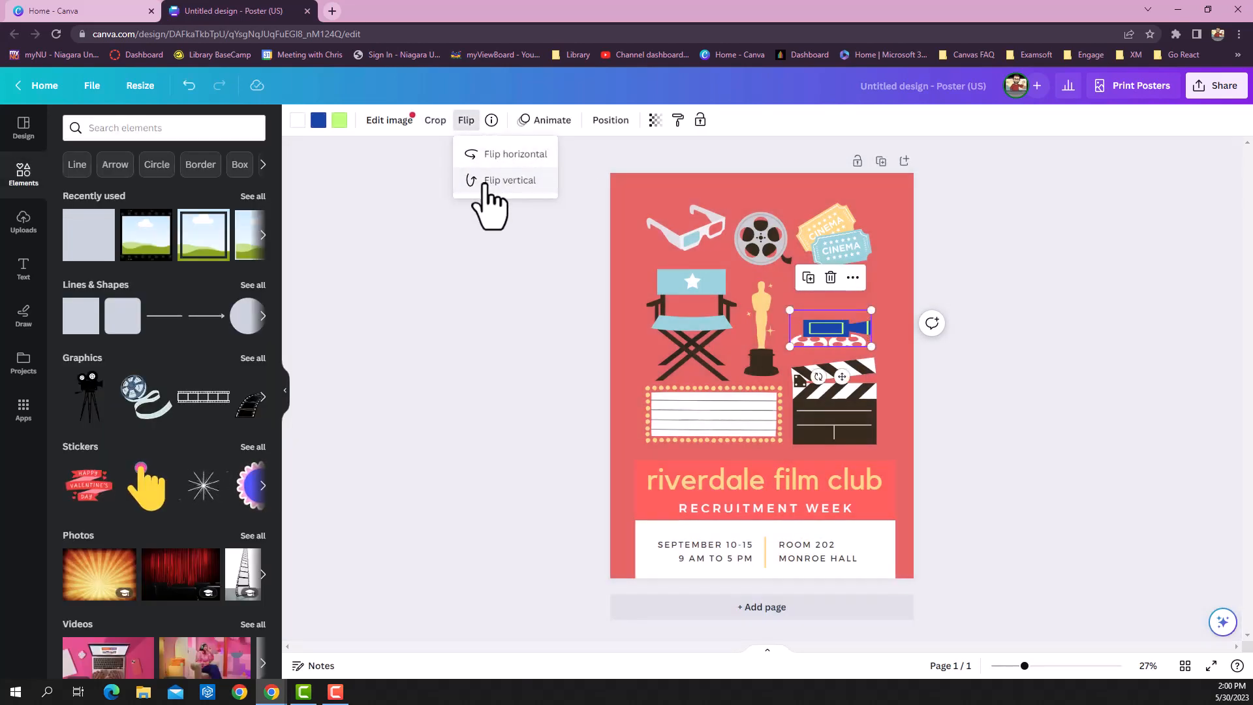
left_click(485, 183)
left_click(487, 151)
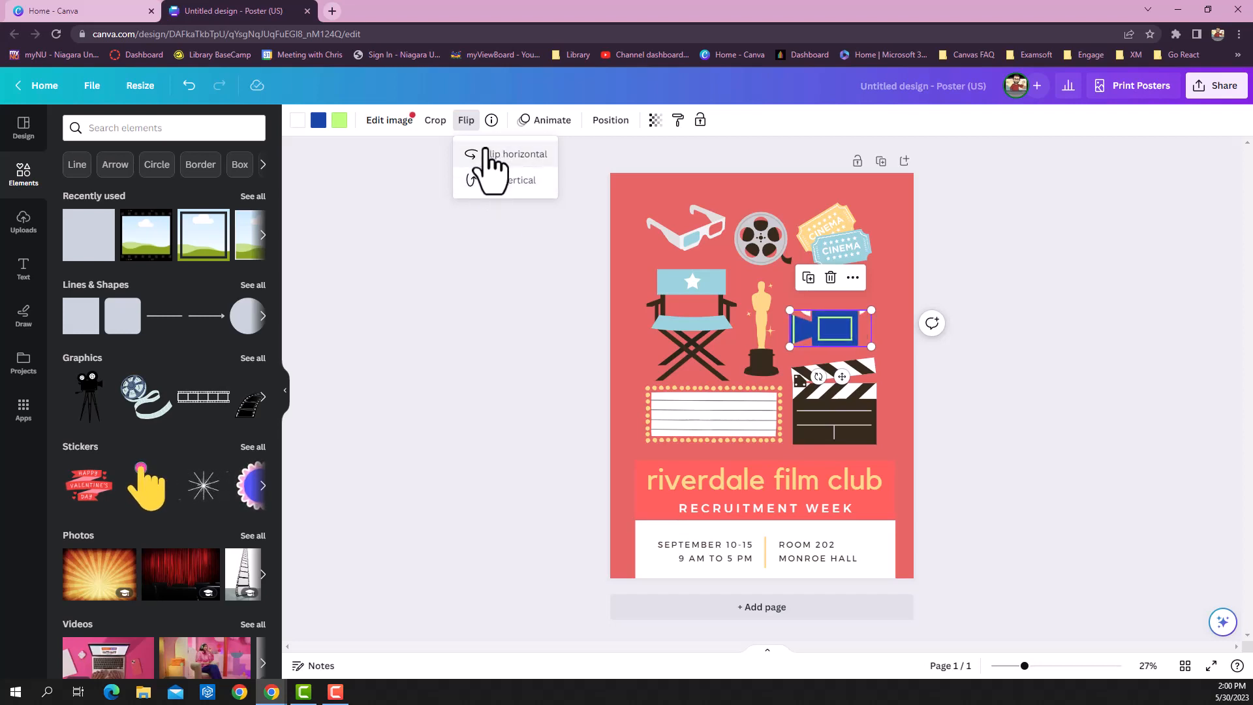
left_click(487, 150)
- Delete the cropped film camera graphic from the poster
left_click(440, 298)
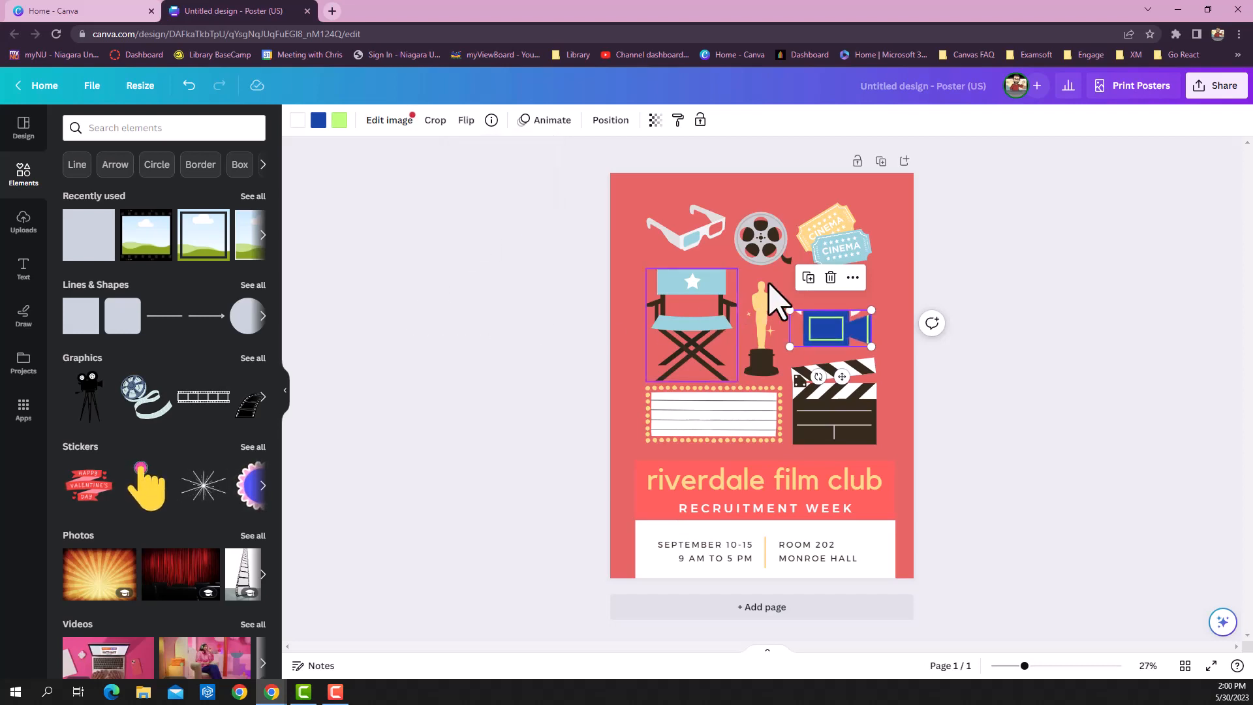
left_click(830, 278)
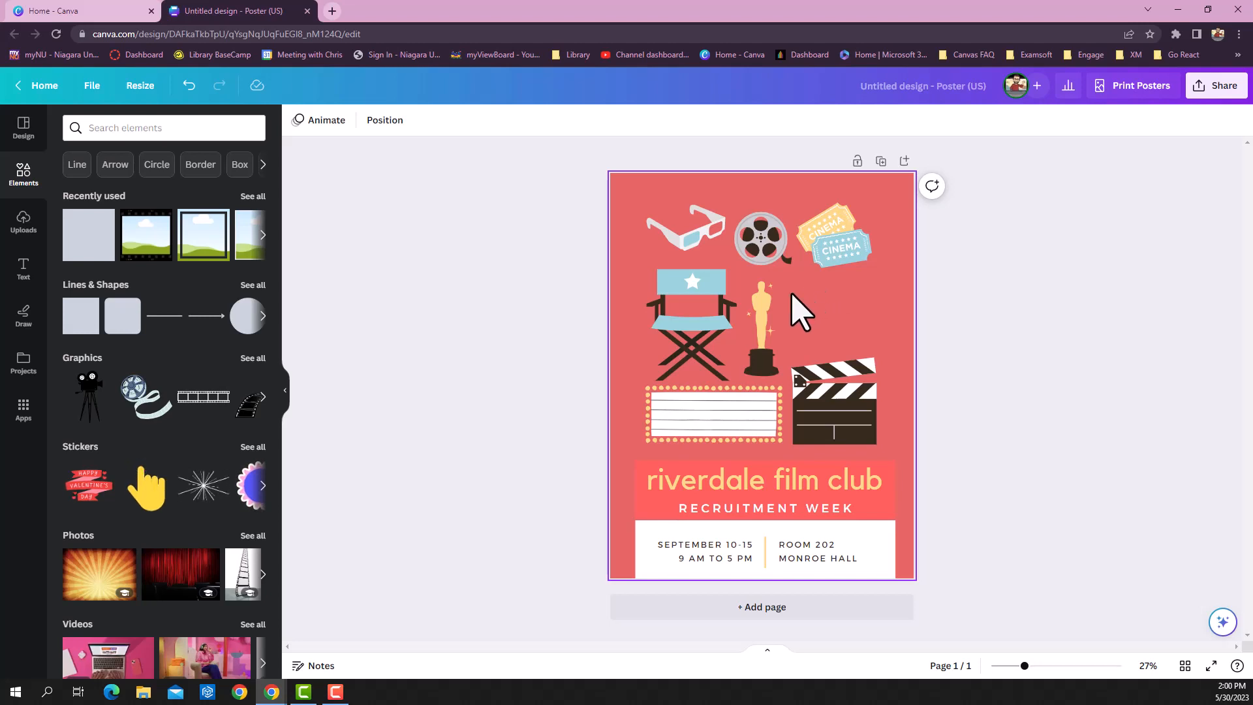
- Search the elements for "watch movie" and browse the matching graphics and photos
left_click(161, 128)
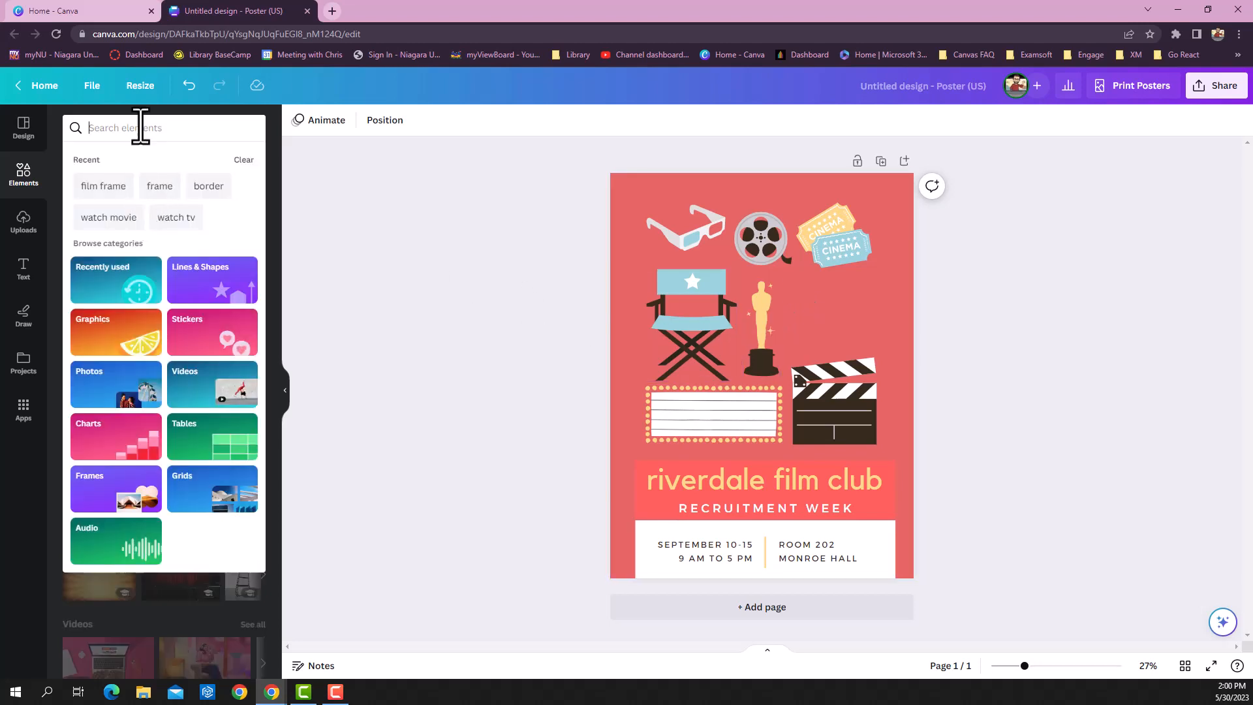
type("watch movie")
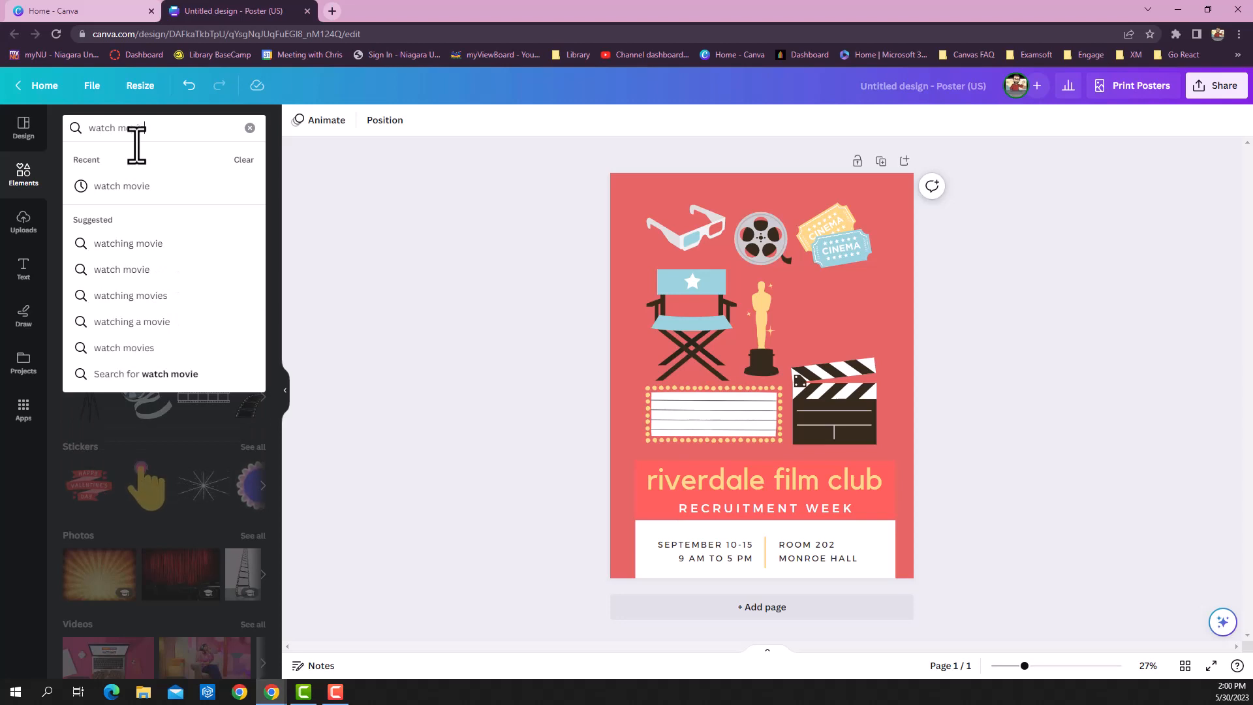
key("Return")
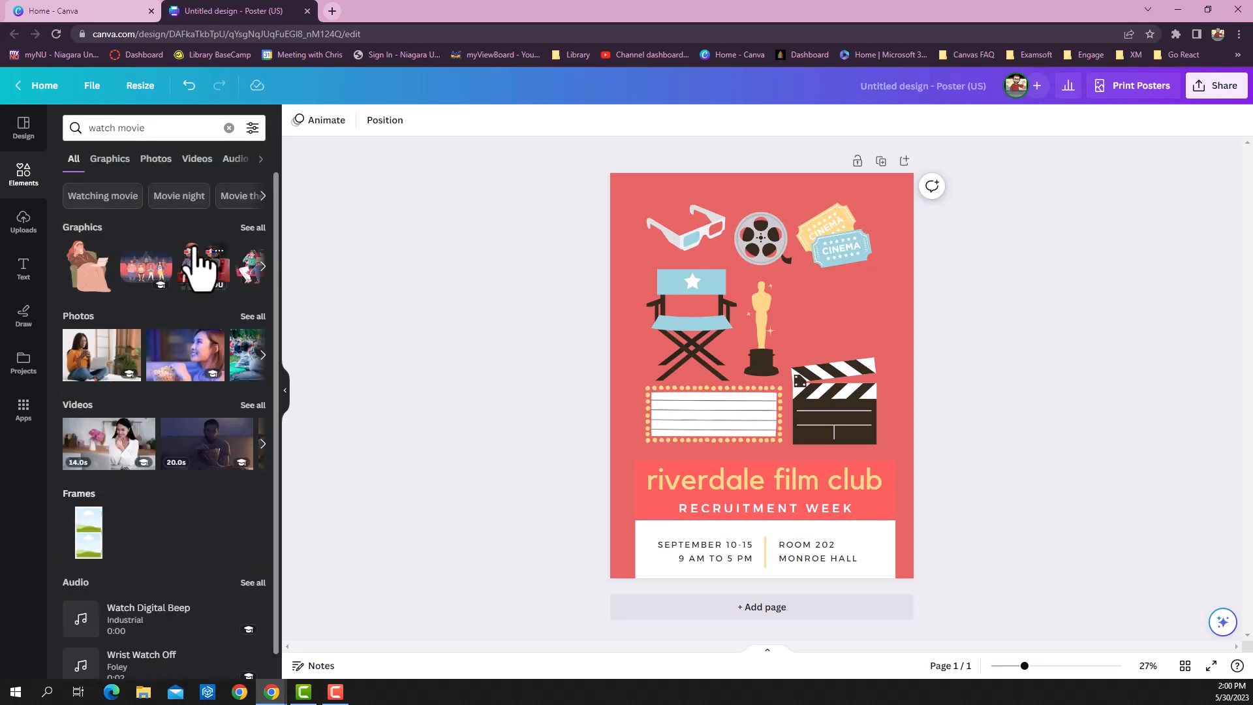
left_click(252, 228)
scroll(199, 369, "down", 1)
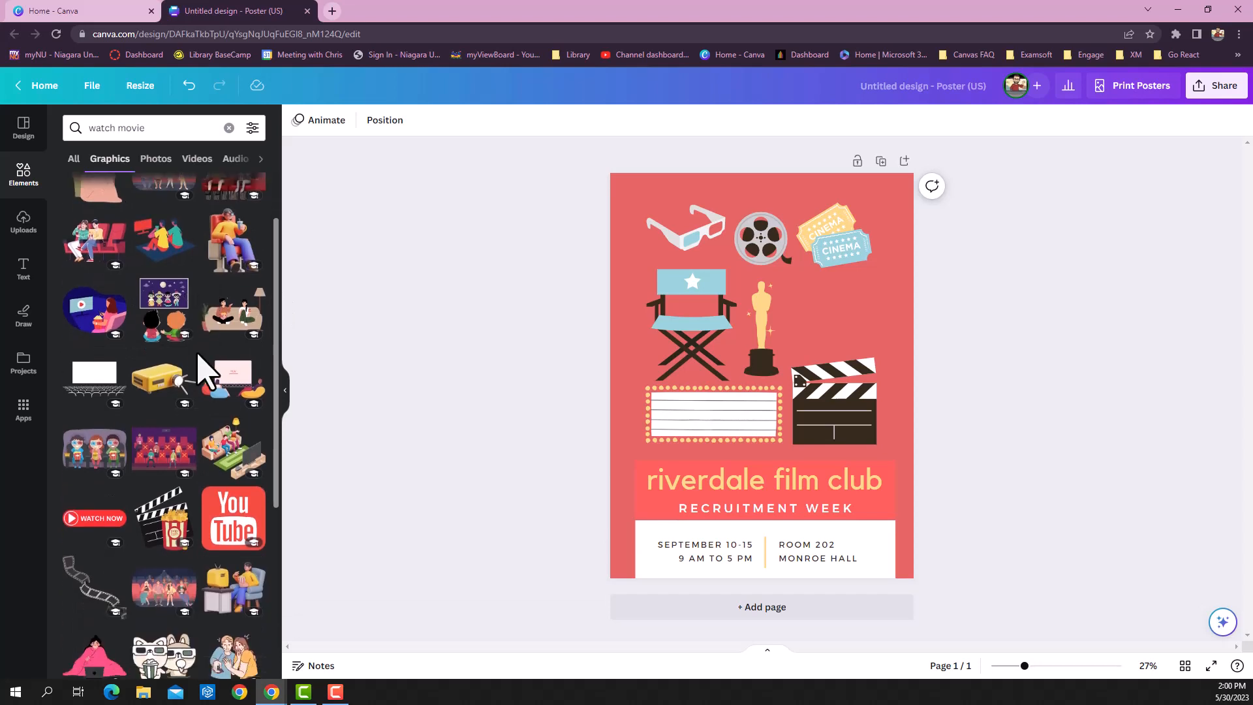
scroll(199, 362, "down", 4)
scroll(201, 364, "up", 5)
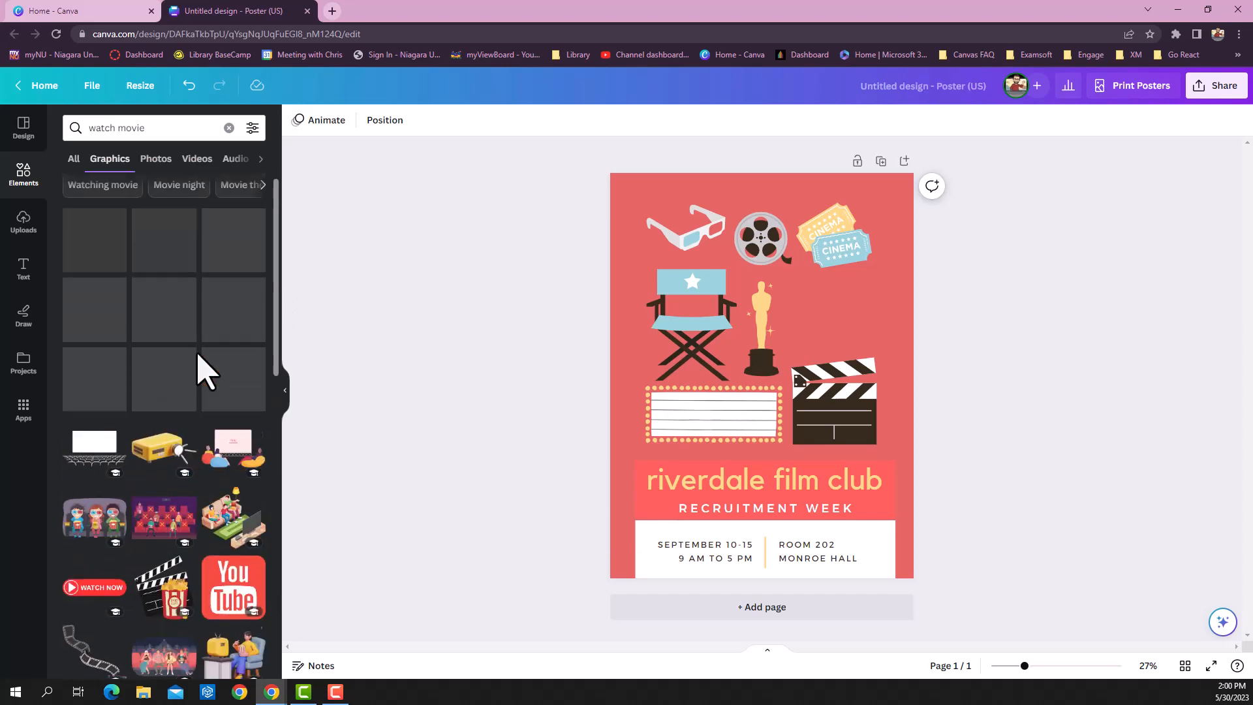
left_click(75, 163)
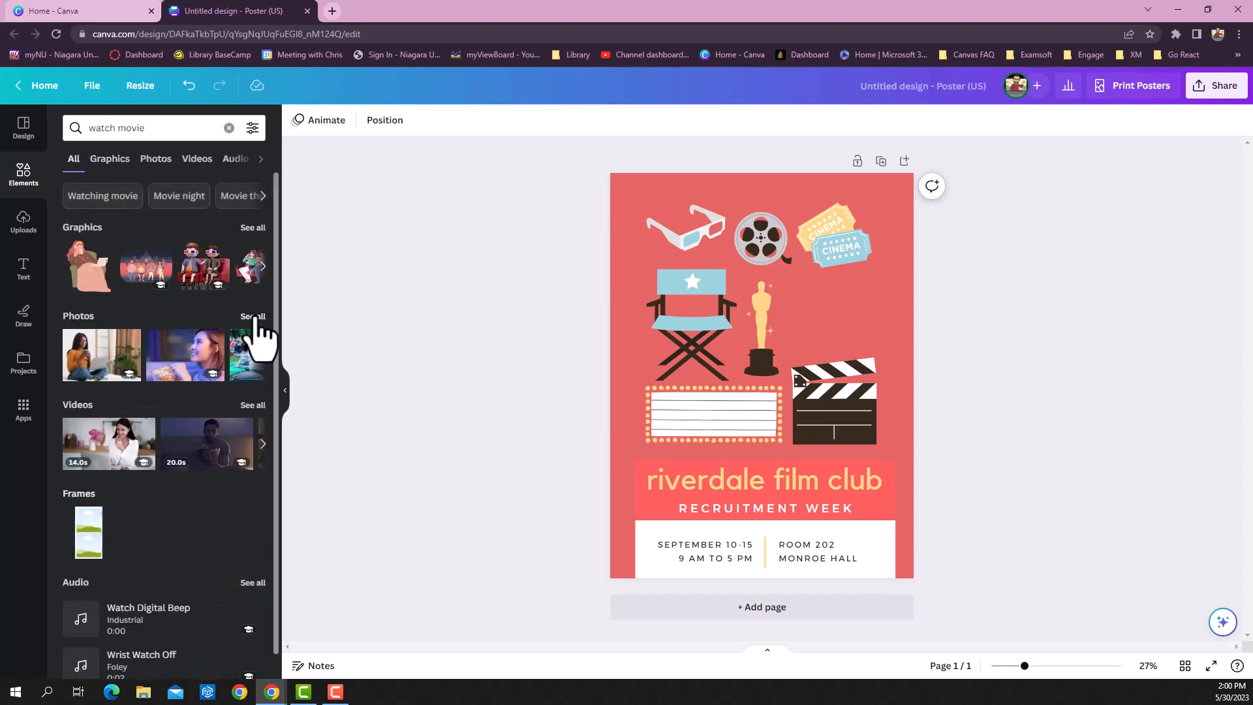
left_click(253, 317)
scroll(231, 420, "down", 5)
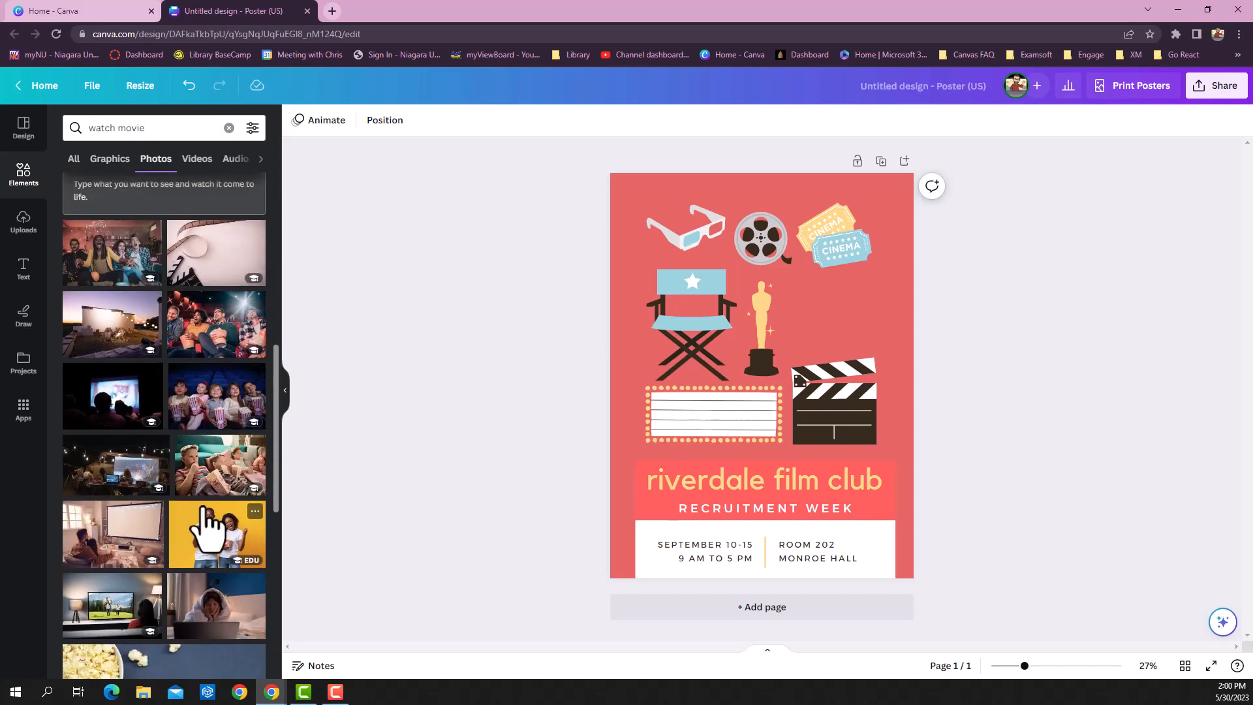
scroll(210, 512, "up", 10)
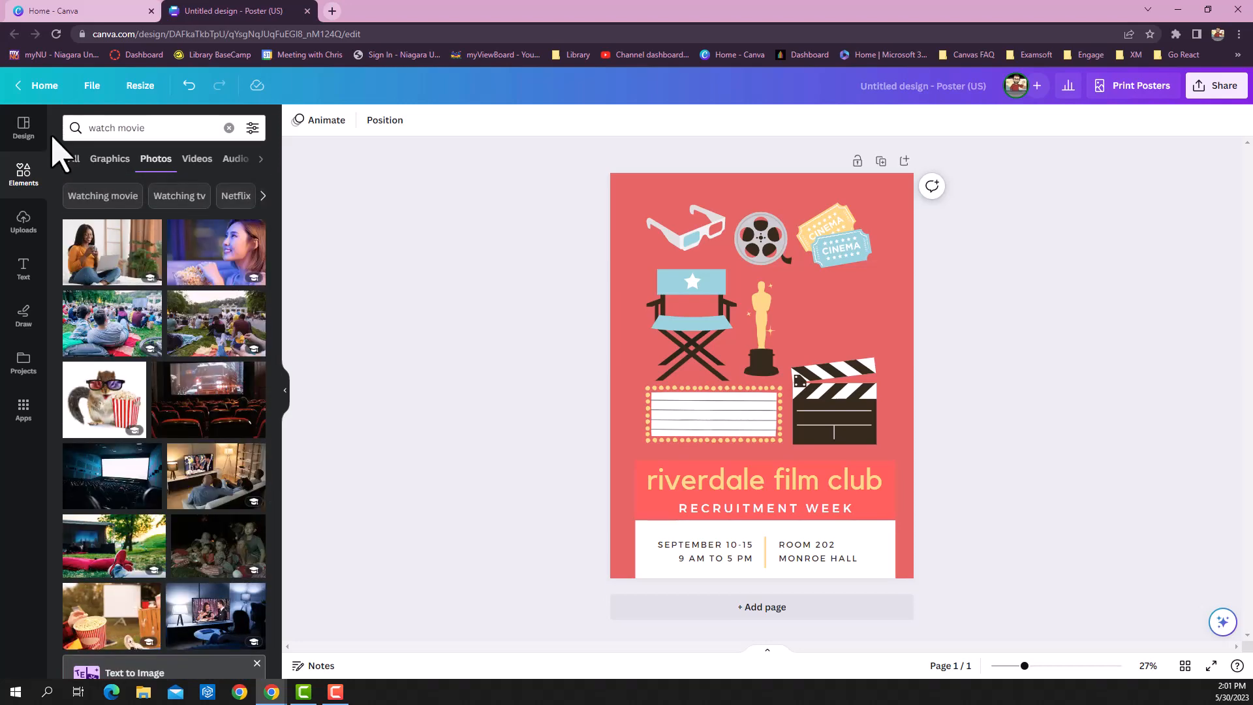
- Add the graphic of two people watching TV on a rug, slightly shrunk, in the gap above the clapperboard beside the award statuette
left_click(74, 158)
left_click(250, 228)
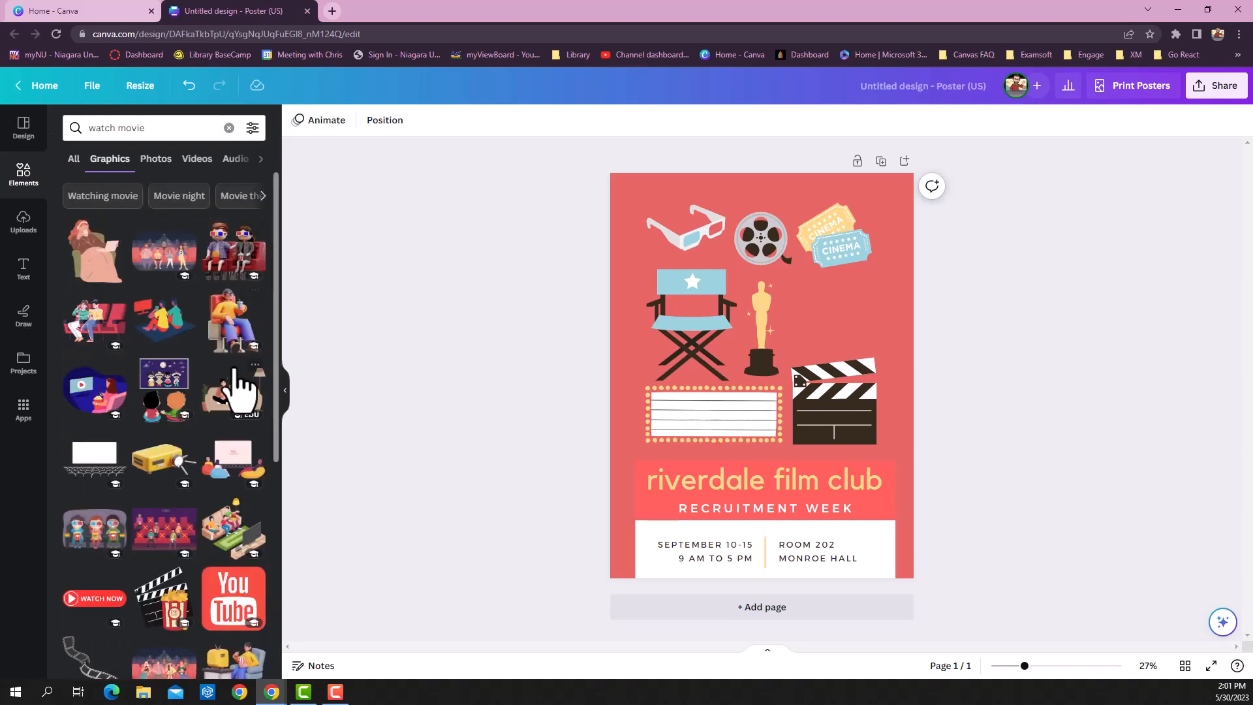
scroll(241, 388, "down", 1)
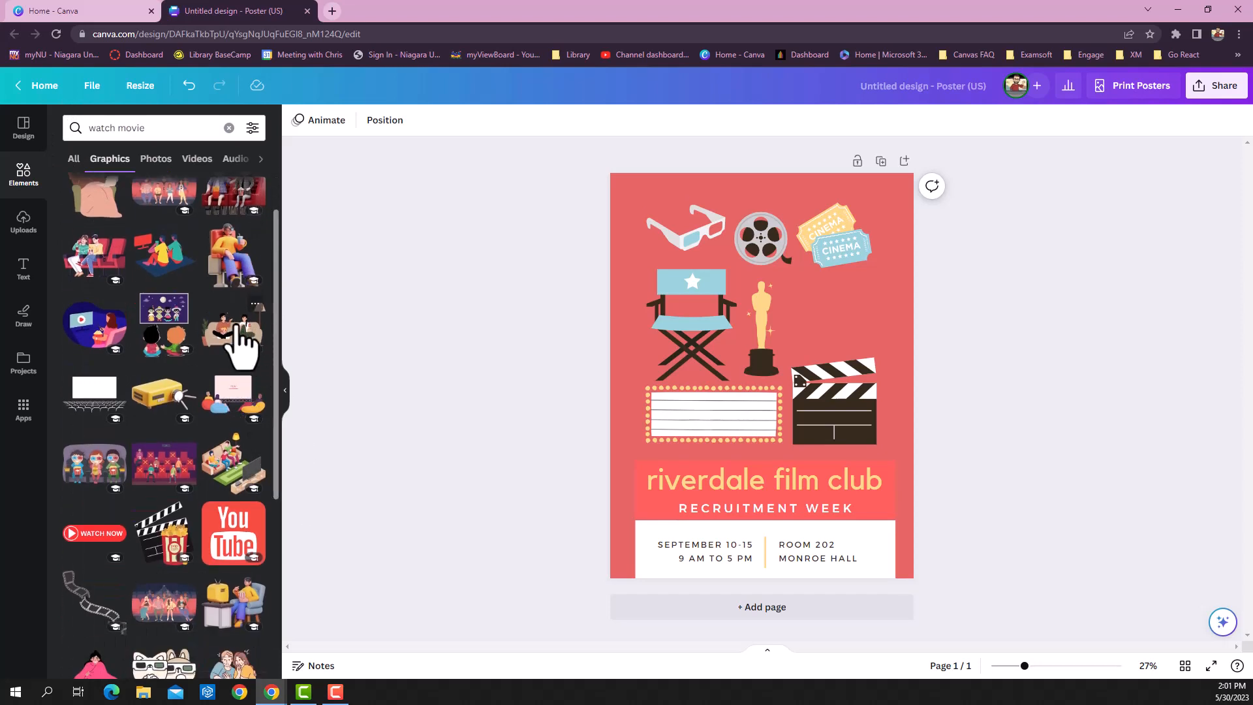
left_click(171, 287)
left_click_drag(770, 398, 838, 318)
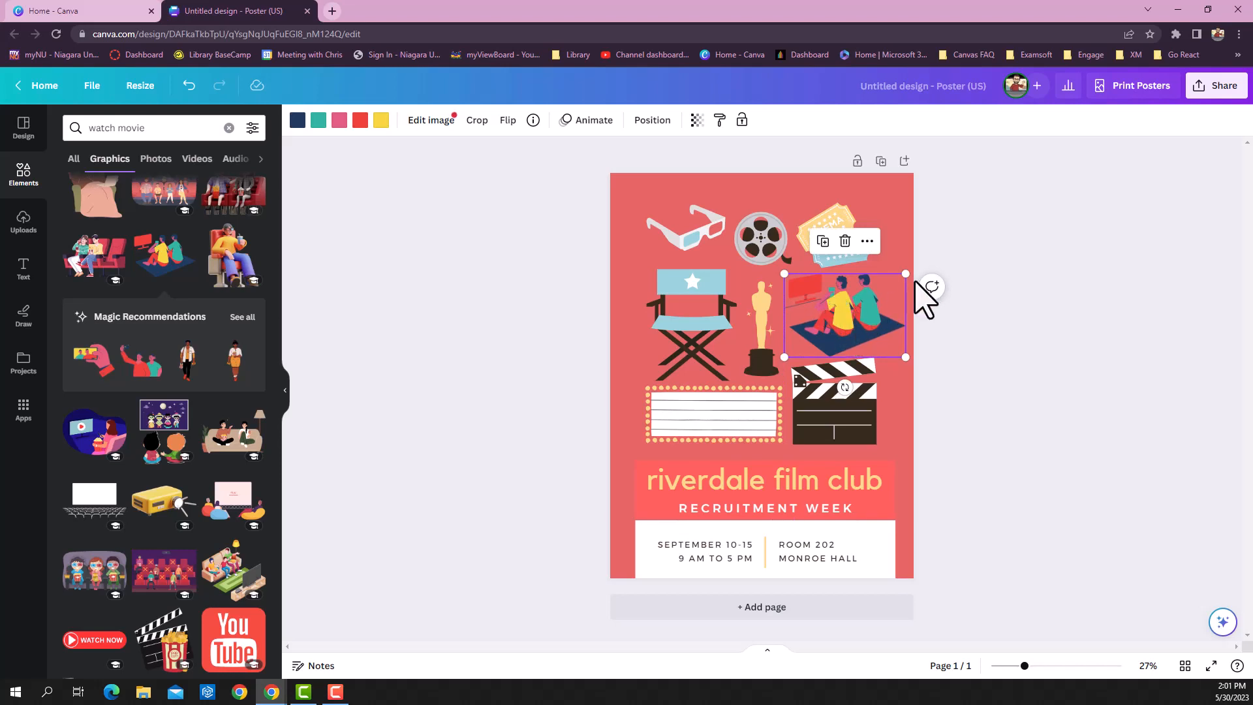
mouse_move(908, 273)
left_mouse_down()
mouse_move(875, 297)
mouse_move(902, 278)
left_mouse_up()
- Recolour the TV-watching graphic's rug and hair light blue, the viewer on the right's top near-black #1c1c1c, and the skin yellow #f8d425
left_click(297, 124)
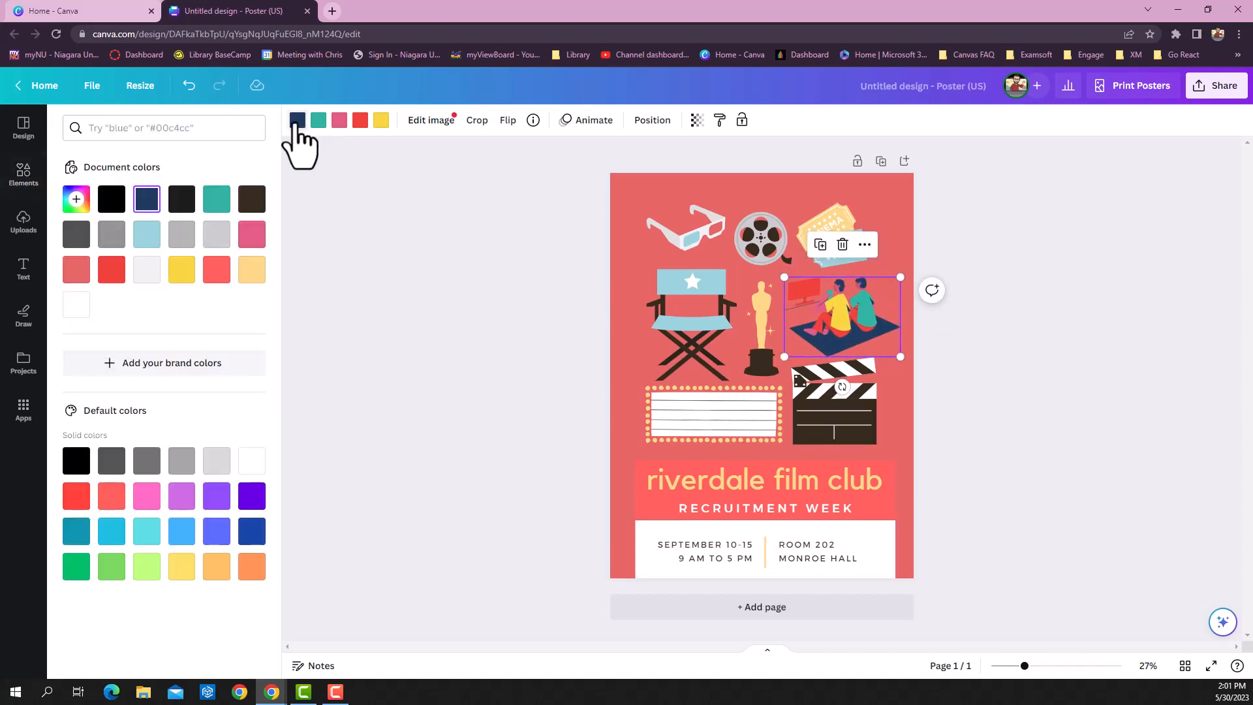
left_click(148, 235)
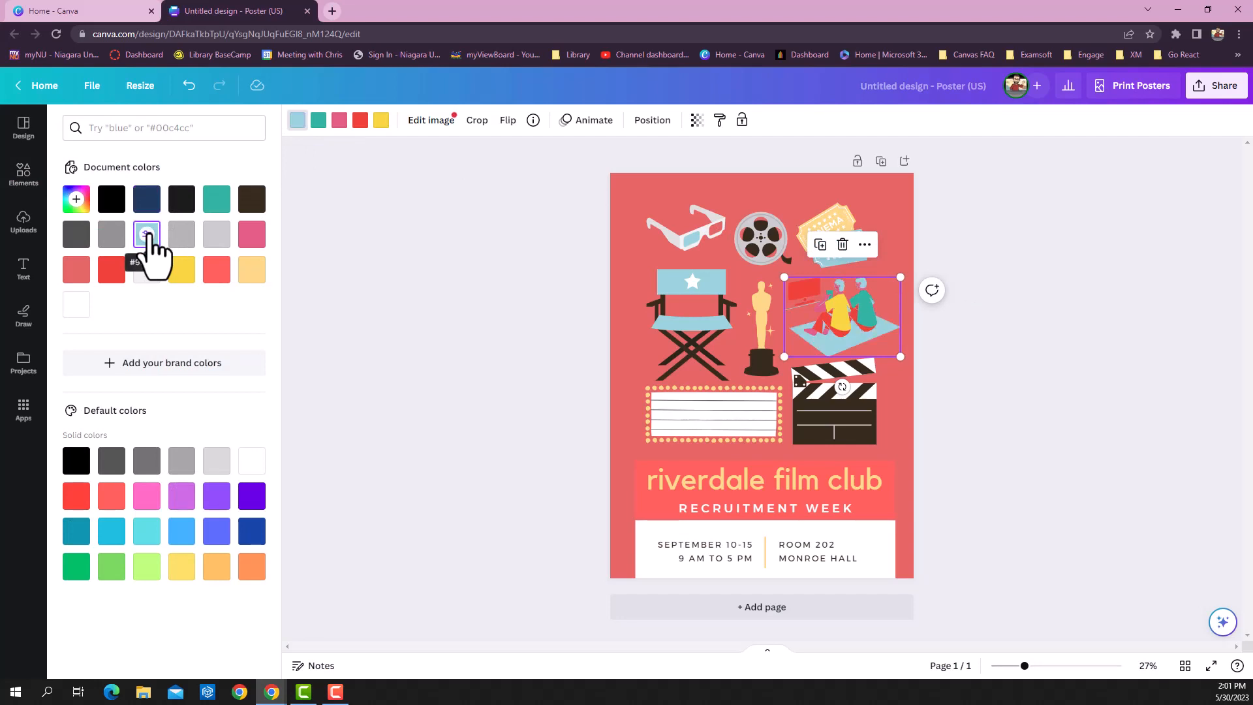
left_click(319, 121)
left_click(182, 201)
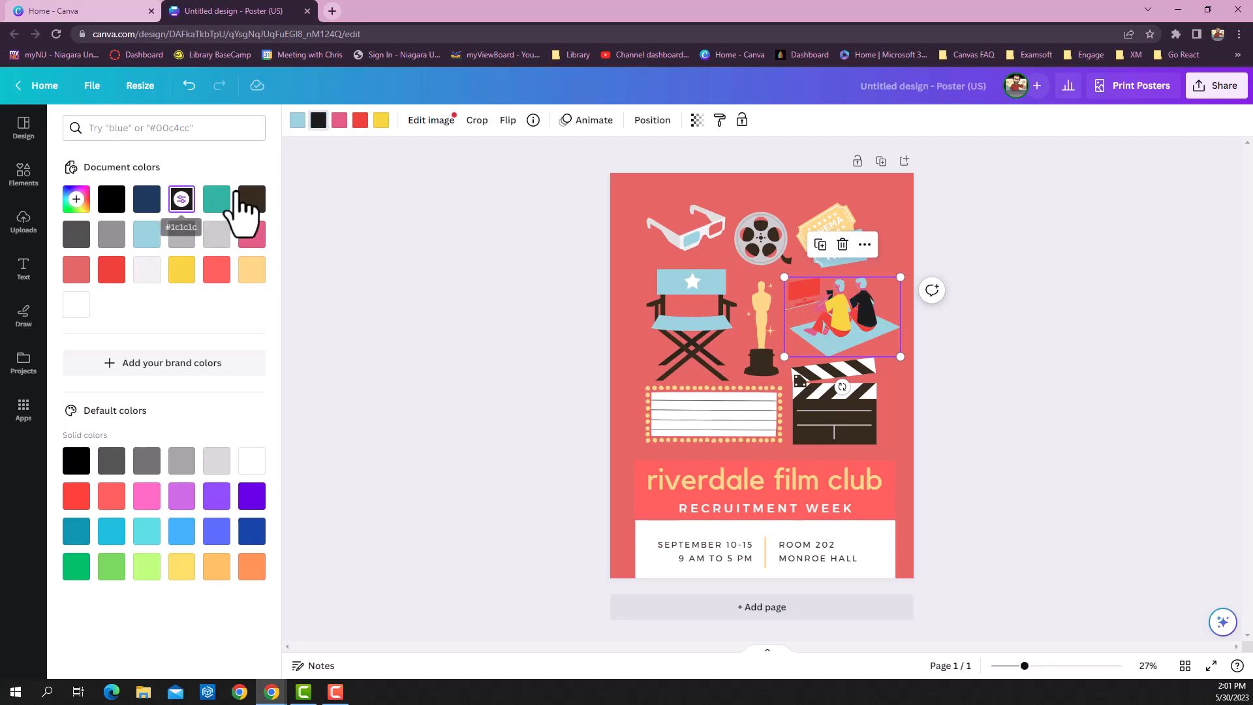
left_click(340, 120)
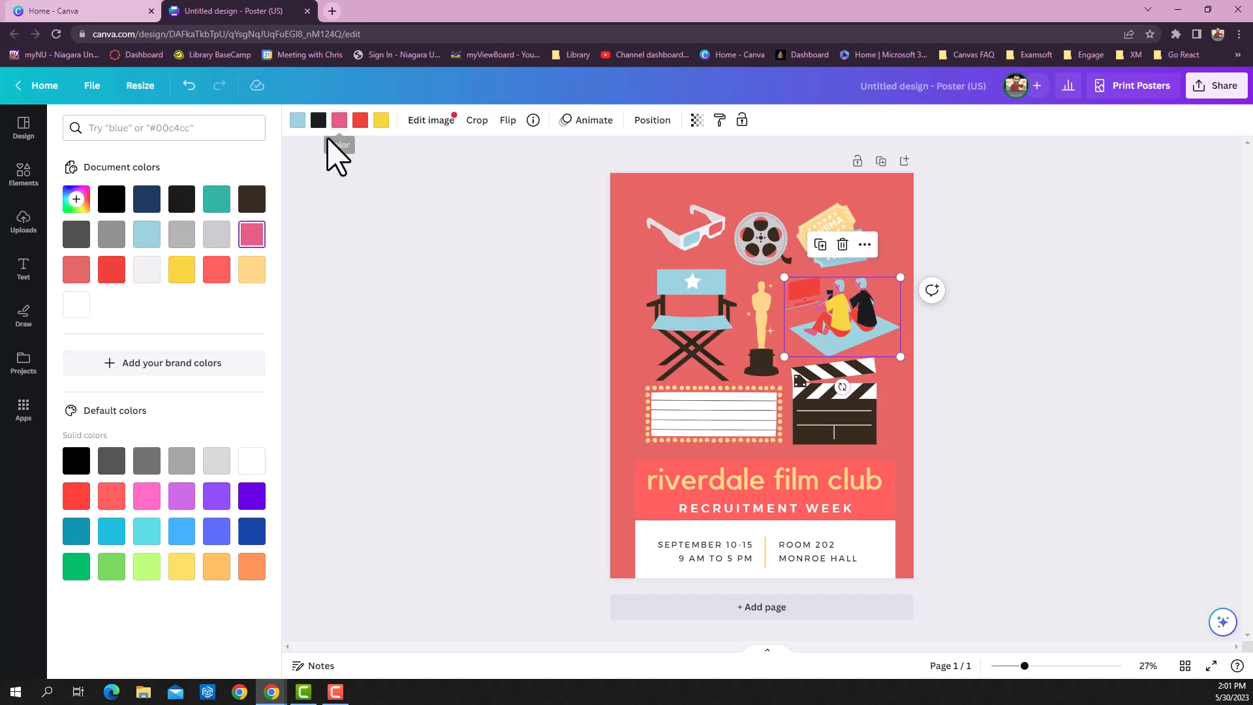
left_click(183, 278)
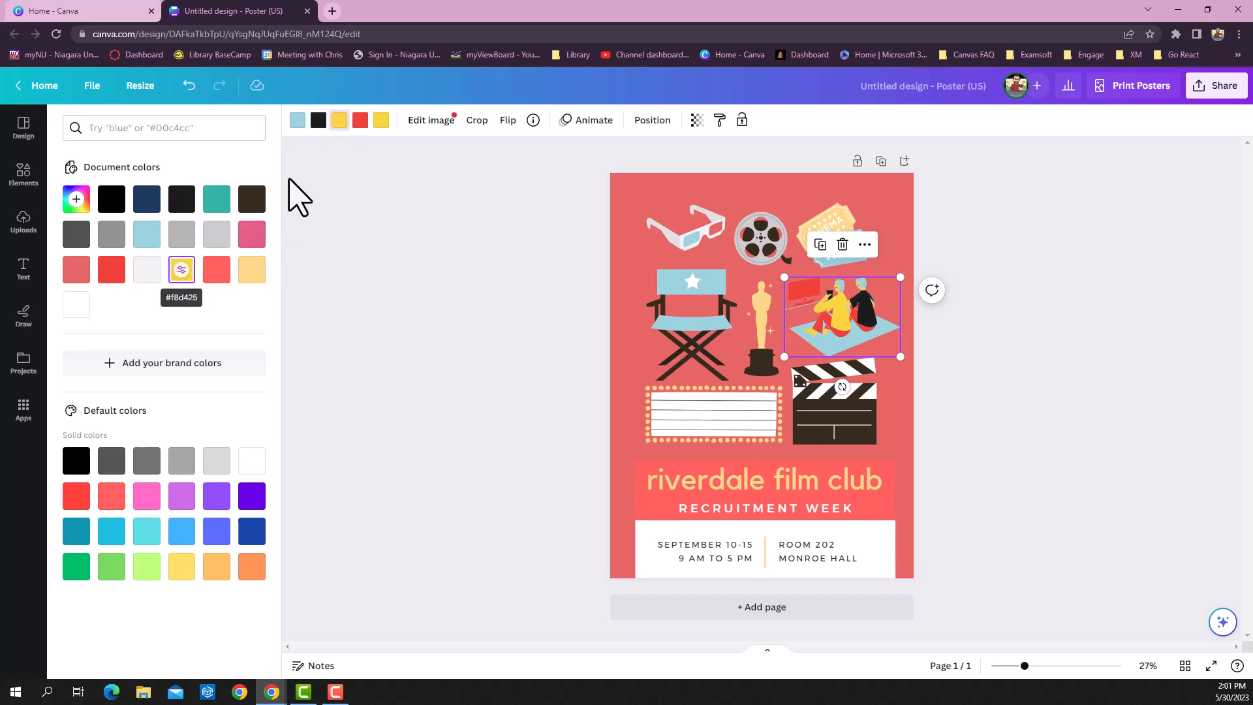
- Recolour the TV and trousers in the TV-watching graphic purple and the other viewer's top white
left_click(361, 121)
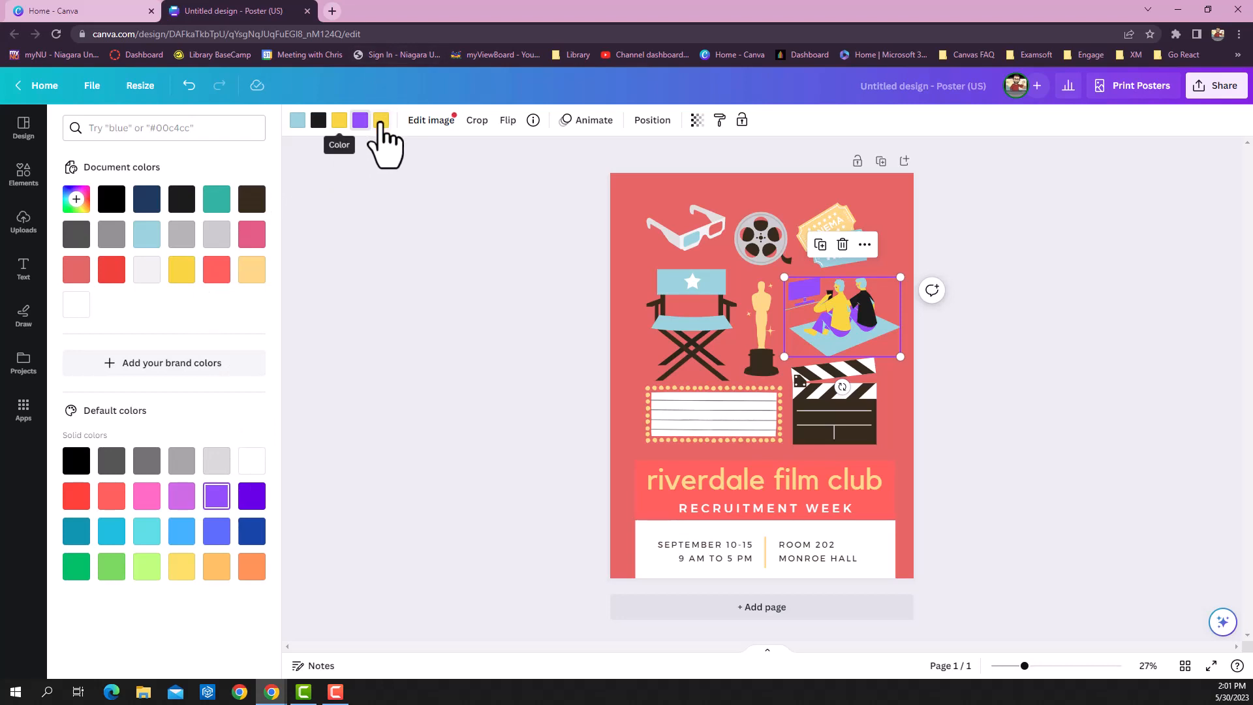
left_click(381, 121)
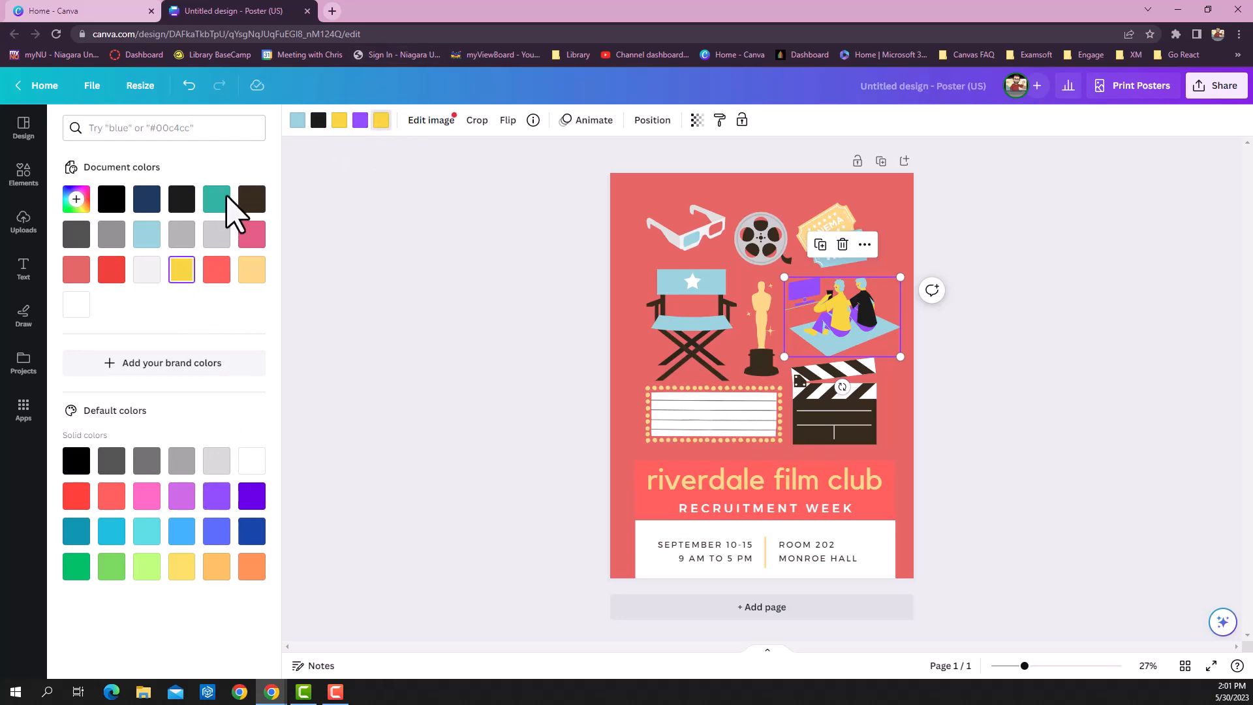
left_click(75, 305)
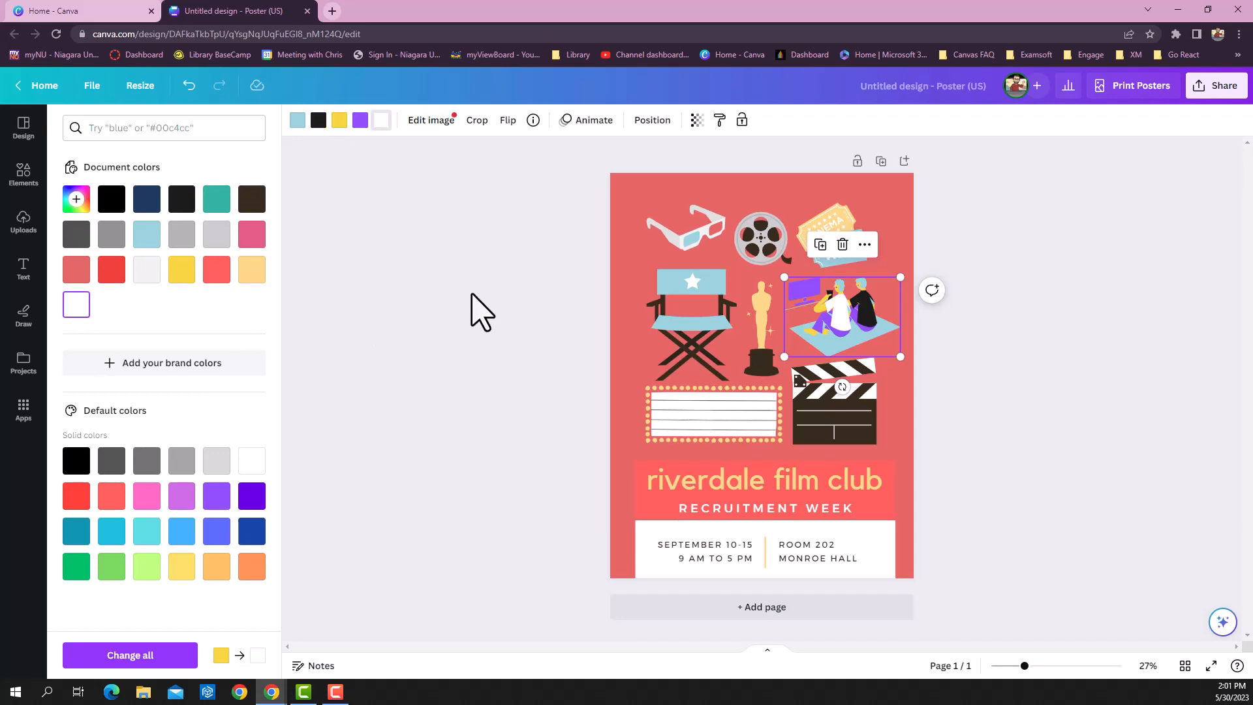
left_click(480, 313)
left_click(510, 349)
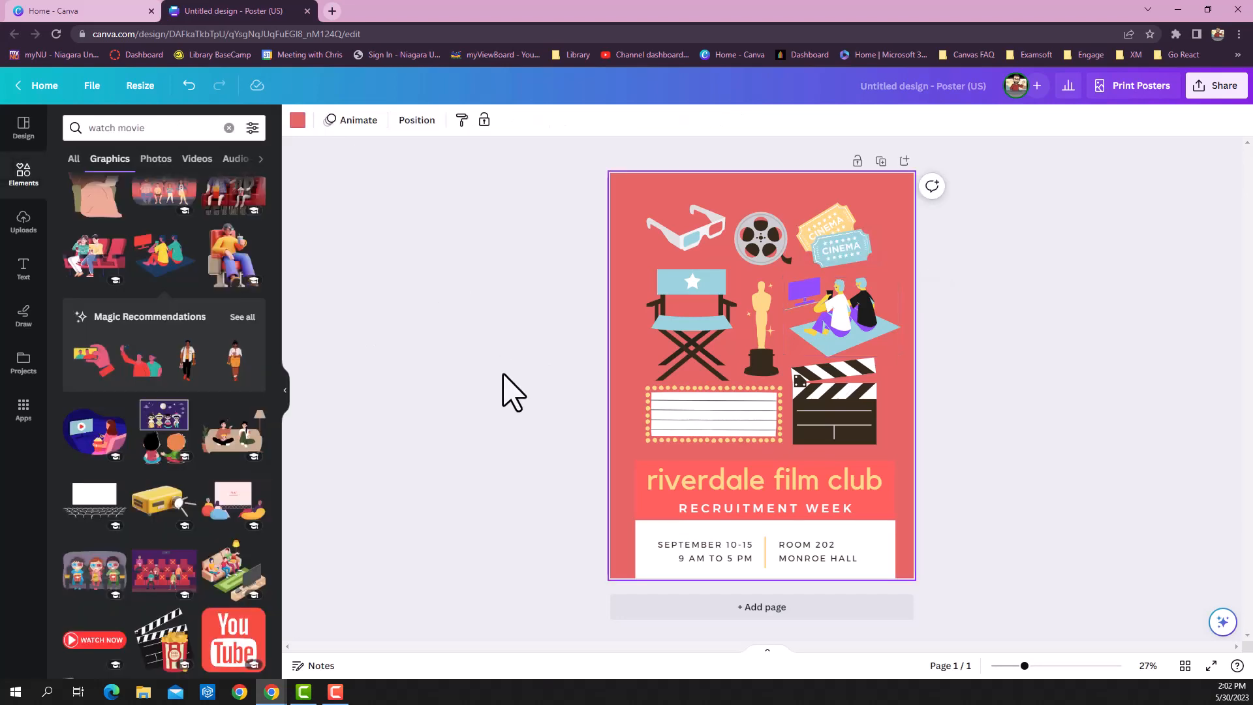
- Add a body text box reading "Join Our Club!" and place it over the marquee sign
left_click(24, 281)
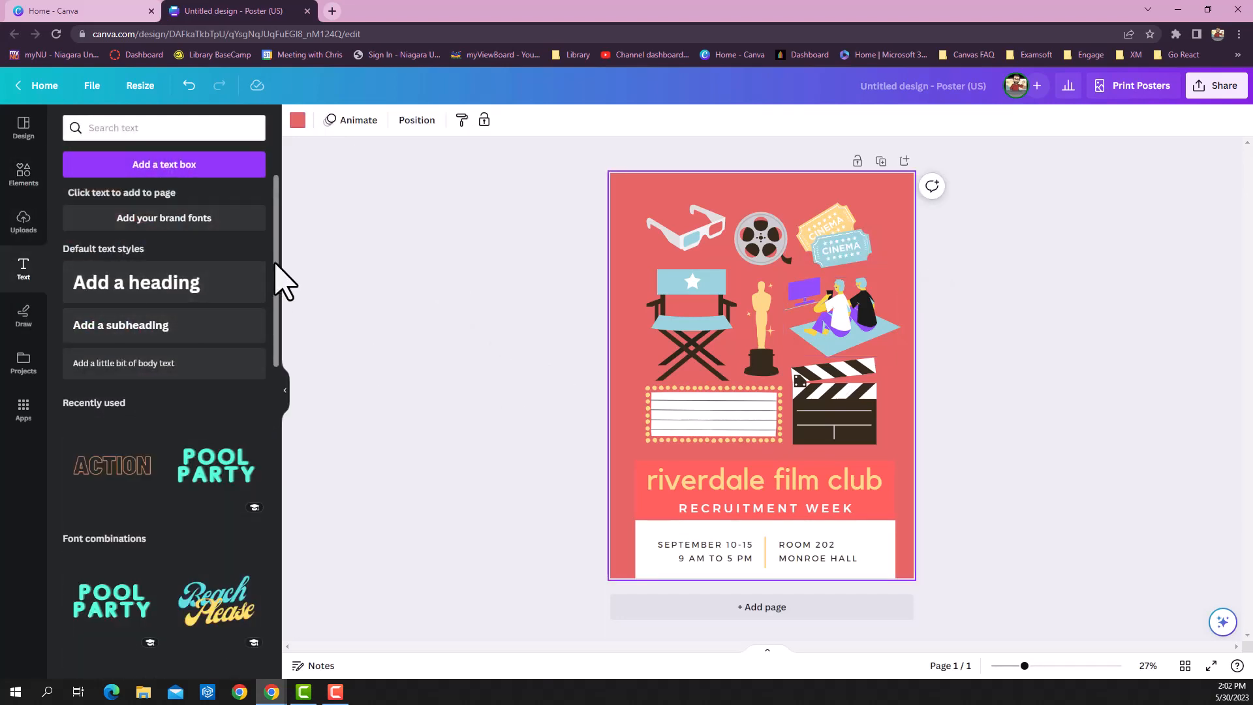
left_click_drag(274, 264, 292, 243)
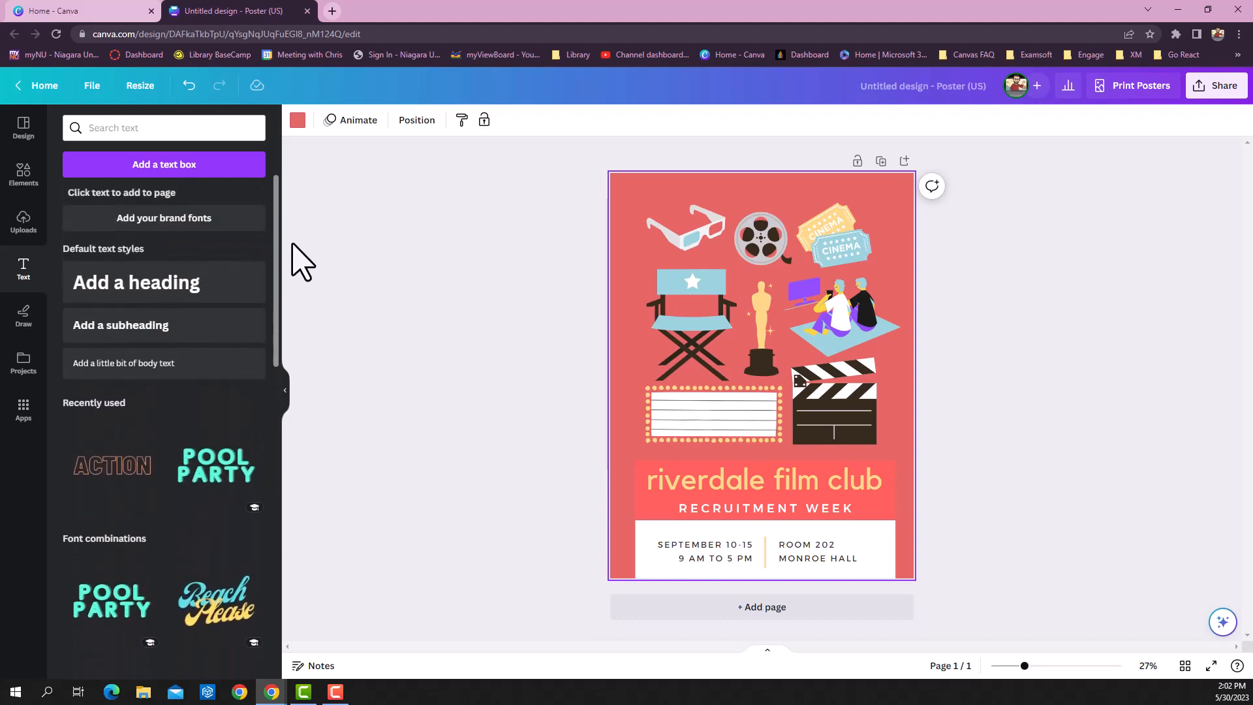
left_click(184, 370)
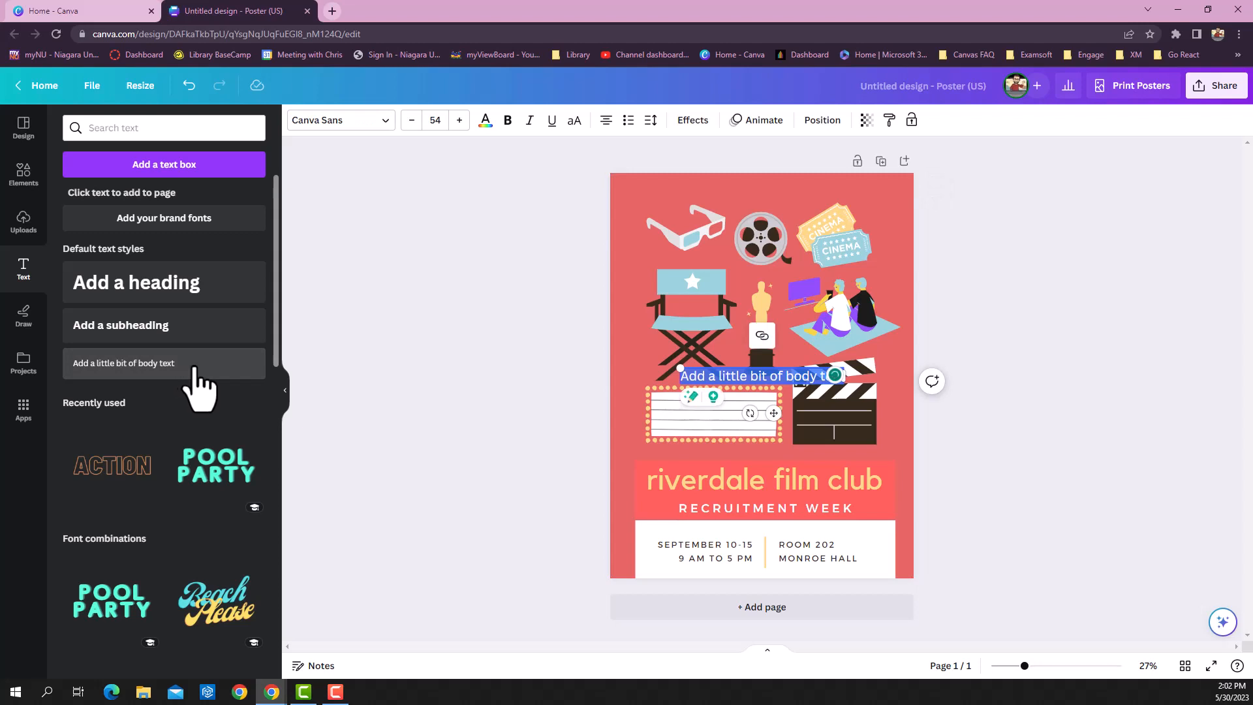
key("BackSpace")
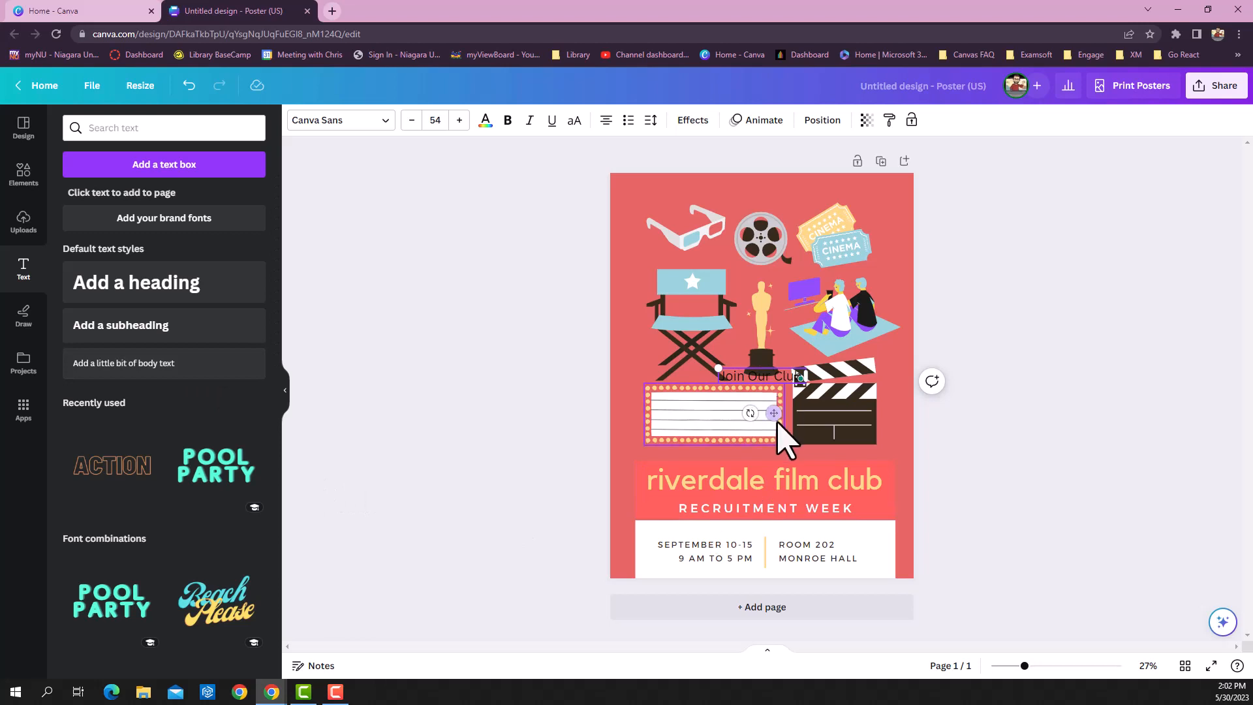
left_click_drag(777, 418, 726, 450)
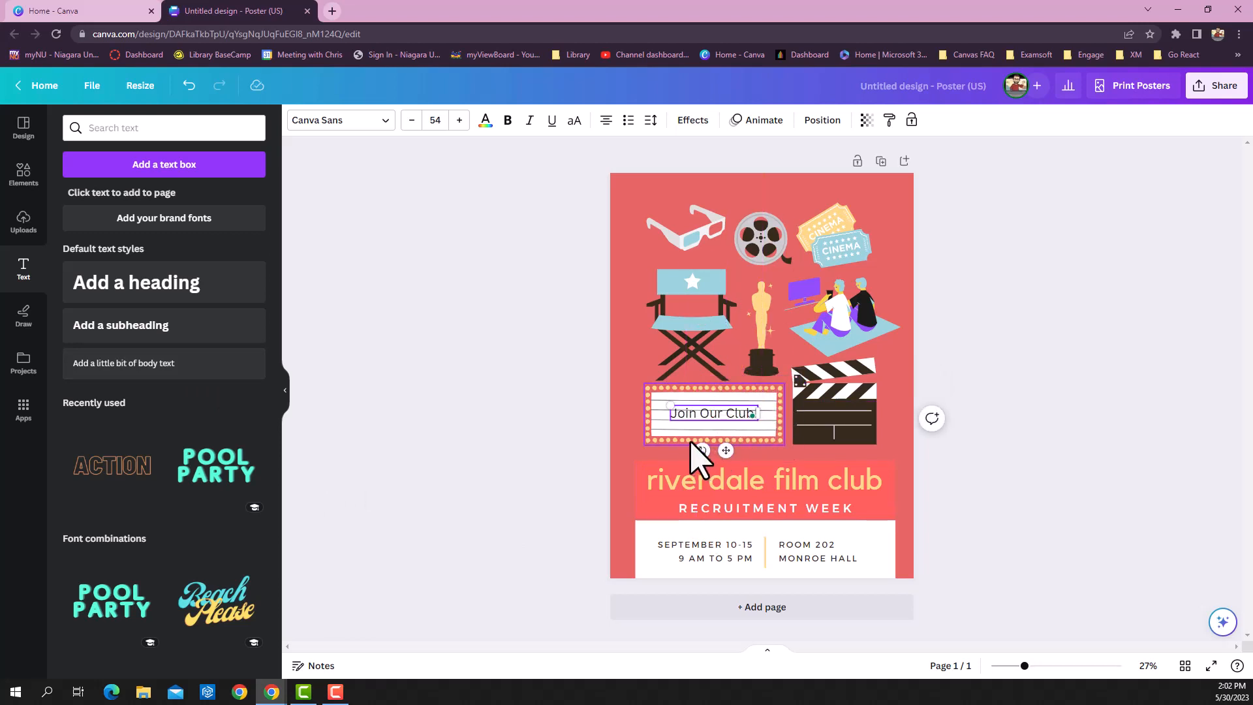
- Search the fonts for "sans serif" and set the "Join Our Club!" text in Etna Sans Serif
left_click(375, 122)
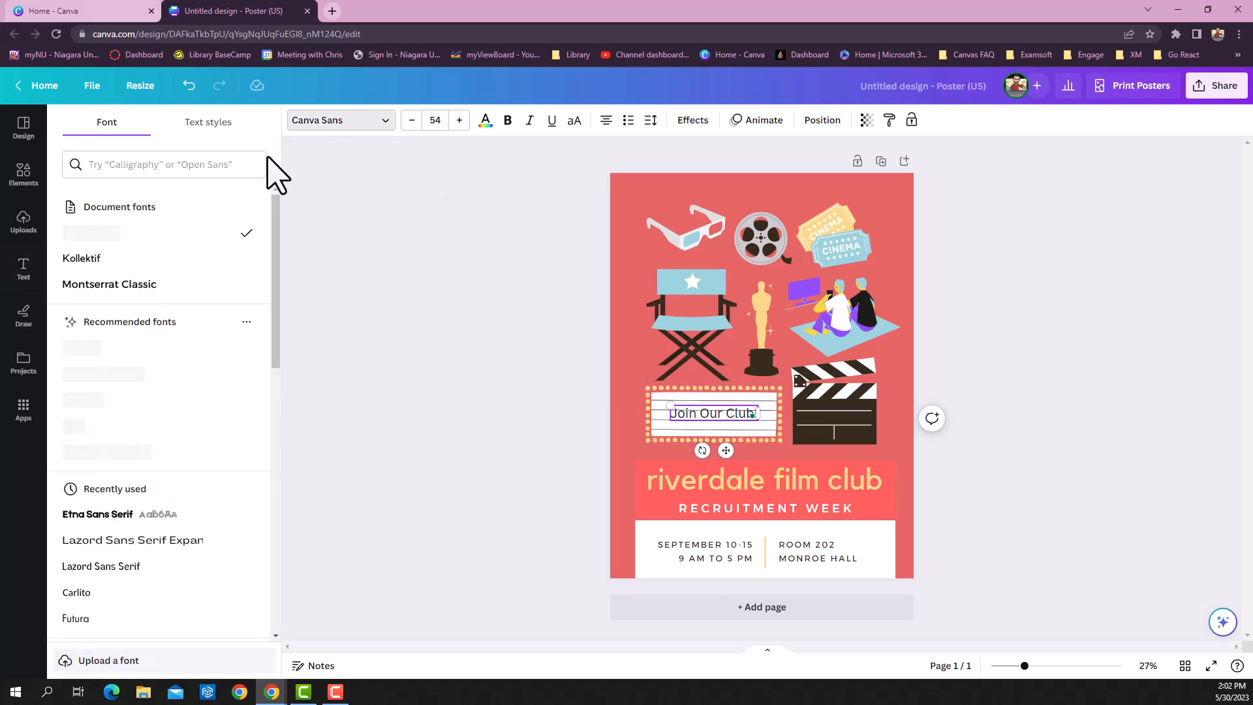
left_click(214, 164)
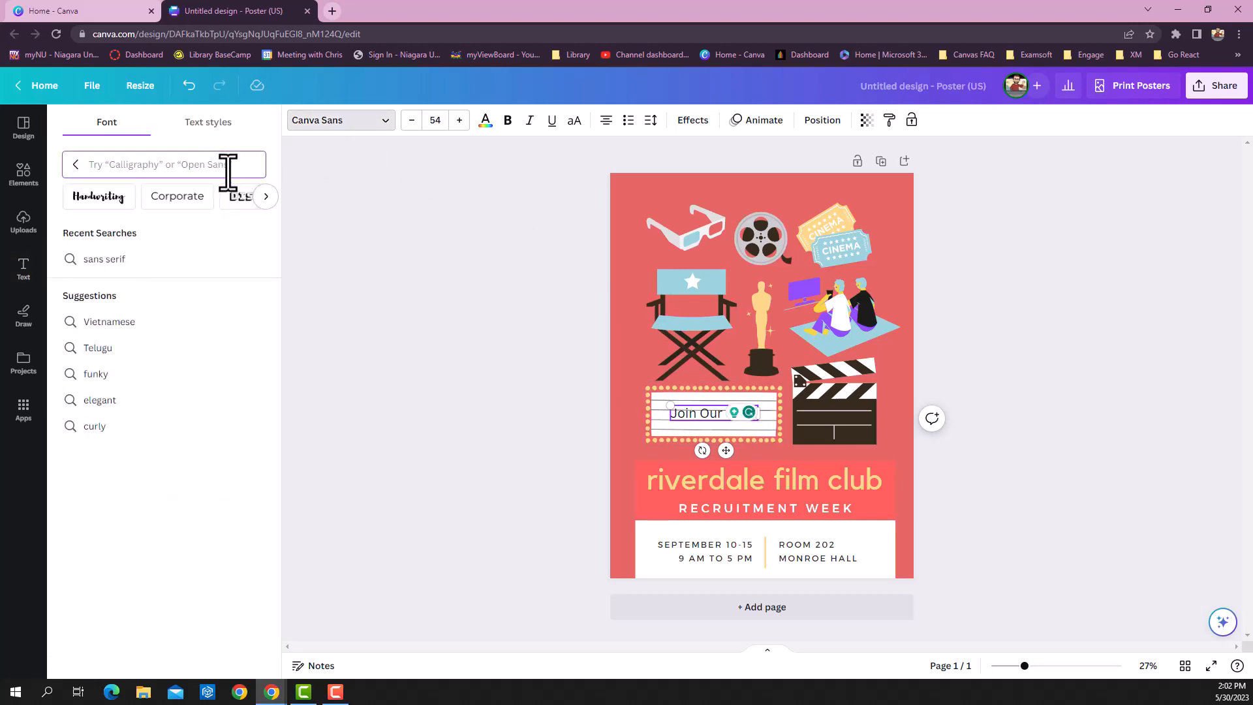
type("sans s")
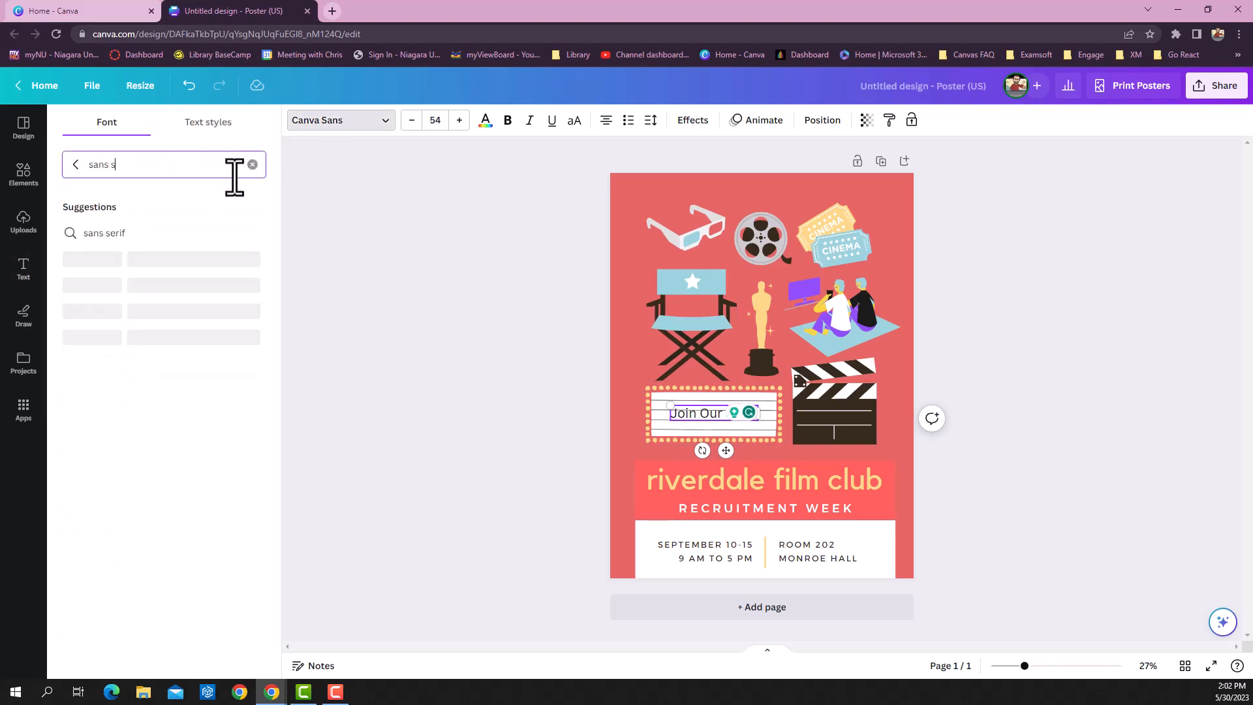
type("erif")
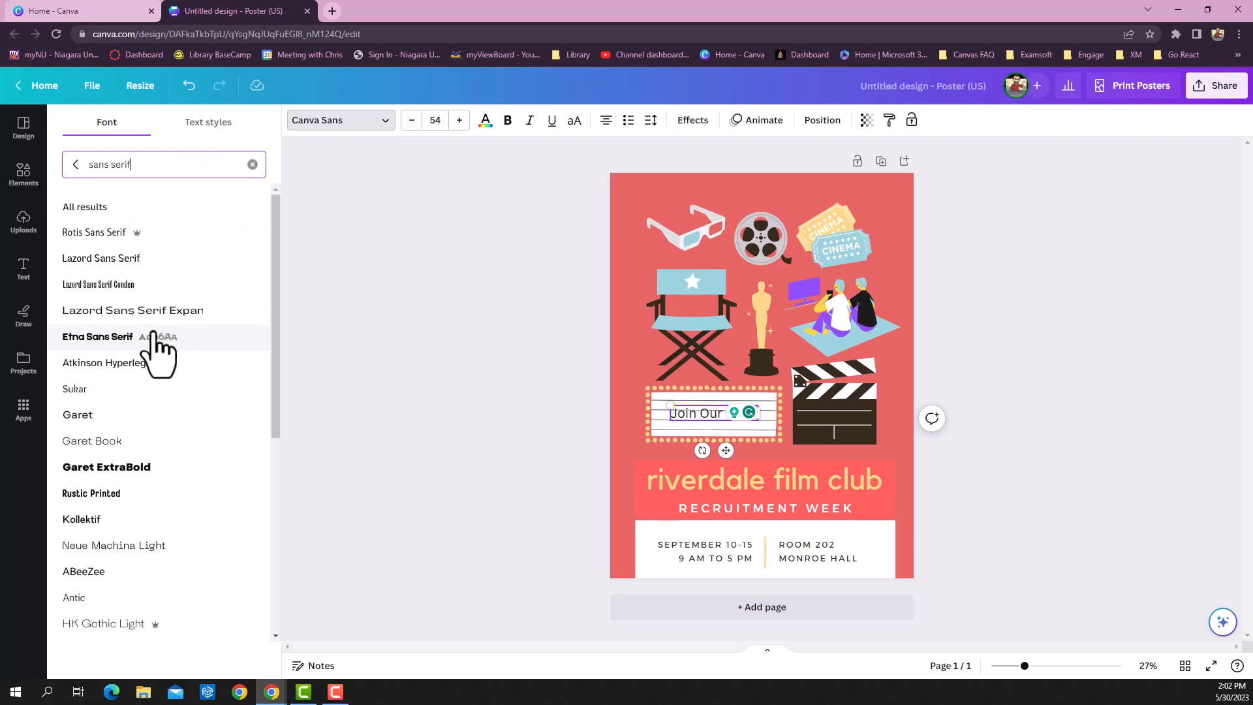
left_click(153, 334)
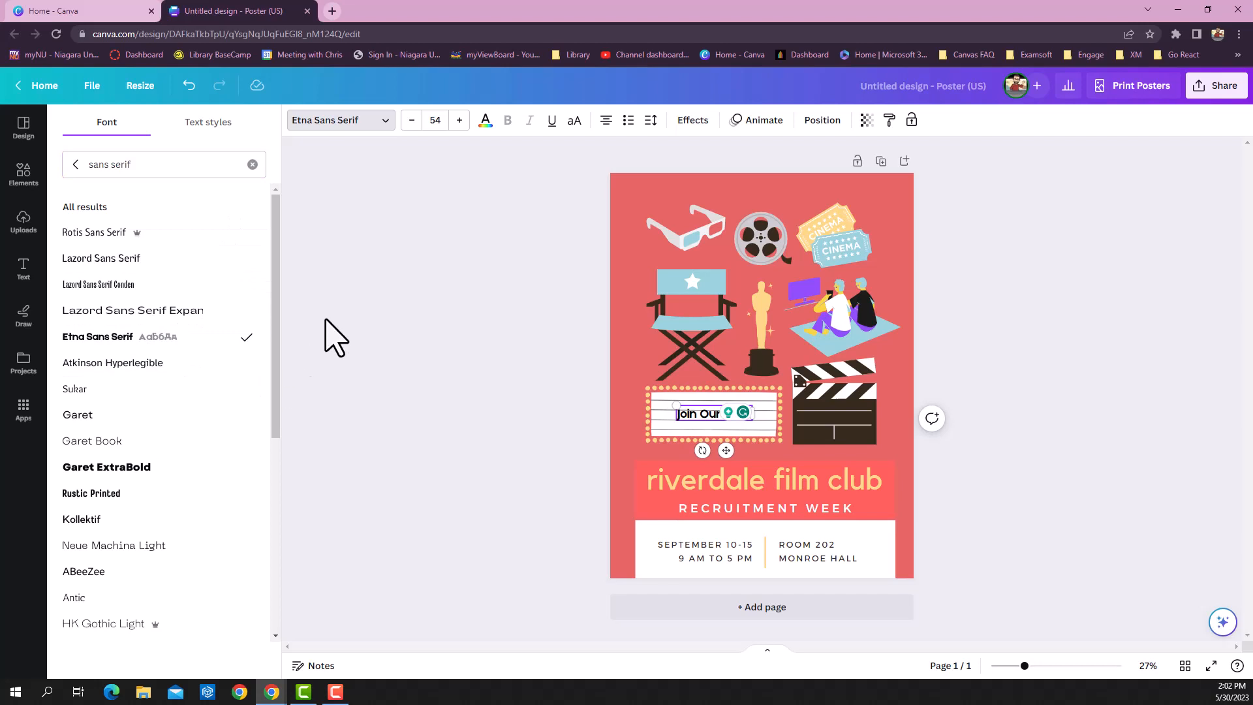
- Set the "Join Our Club!" text size to 80, recentre it within the marquee sign, and keep the text selected
left_click(460, 121)
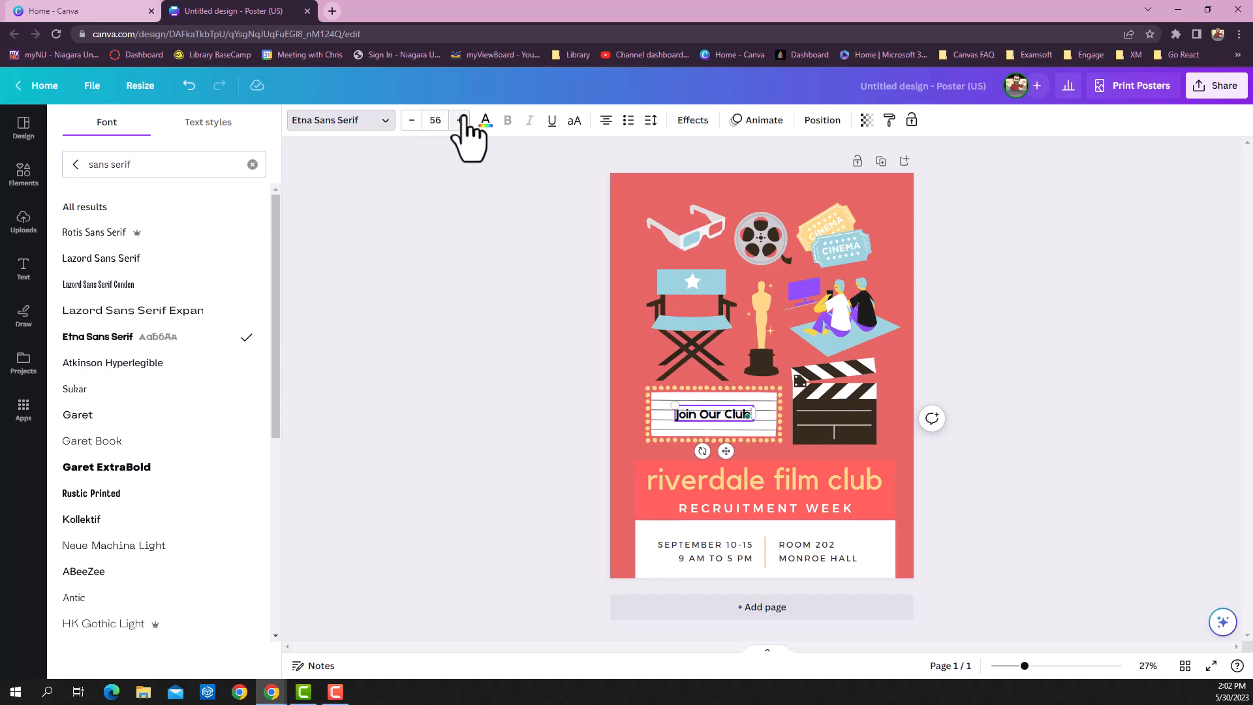
left_click(437, 120)
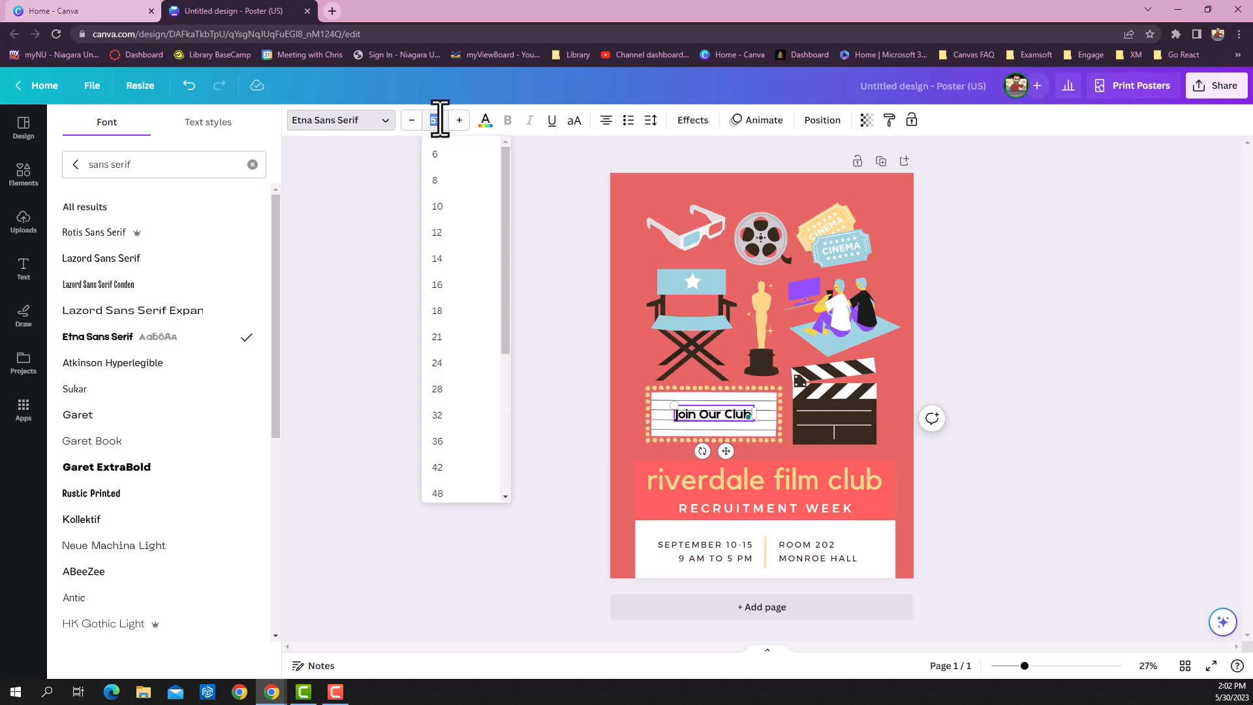
key("Return")
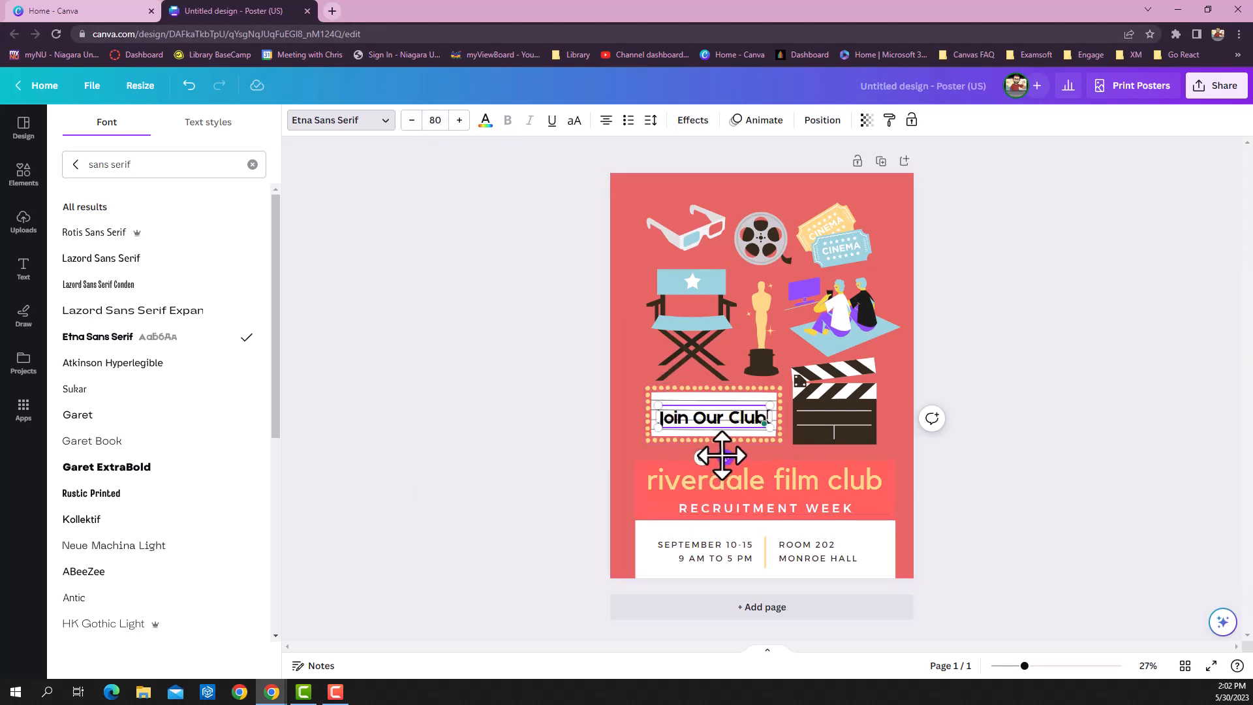
left_click_drag(724, 459, 722, 455)
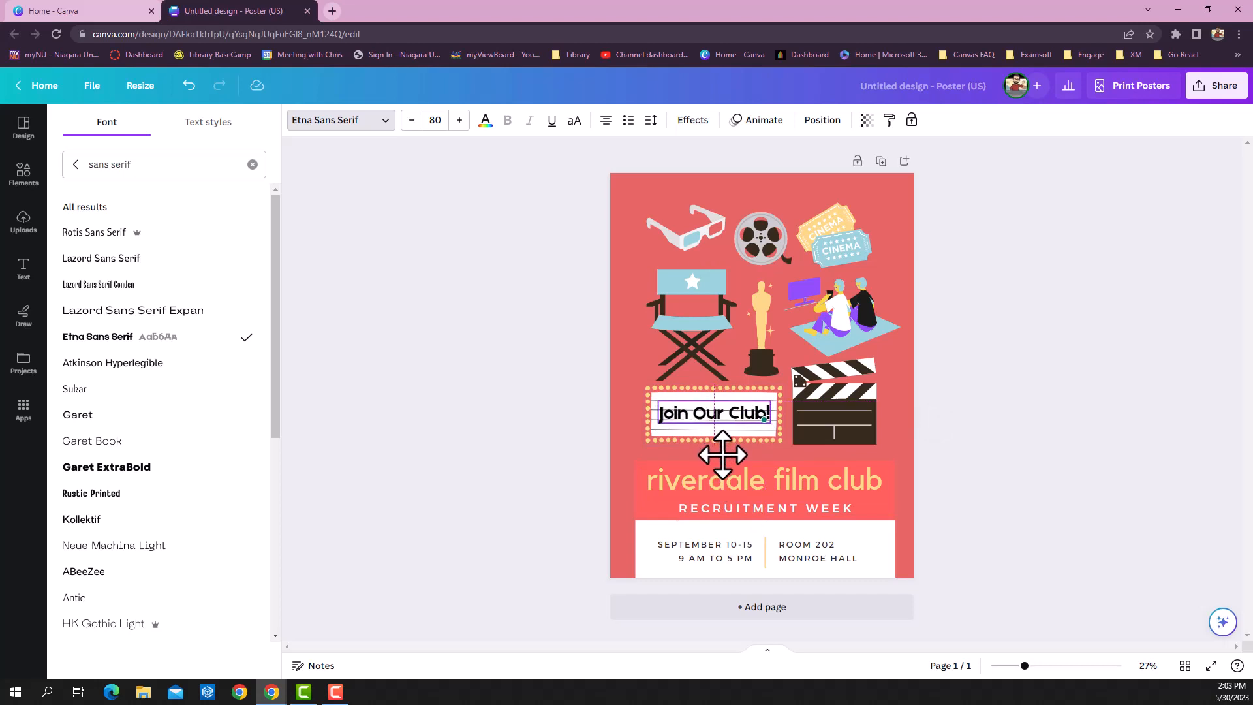
left_click(564, 439)
left_click(719, 425)
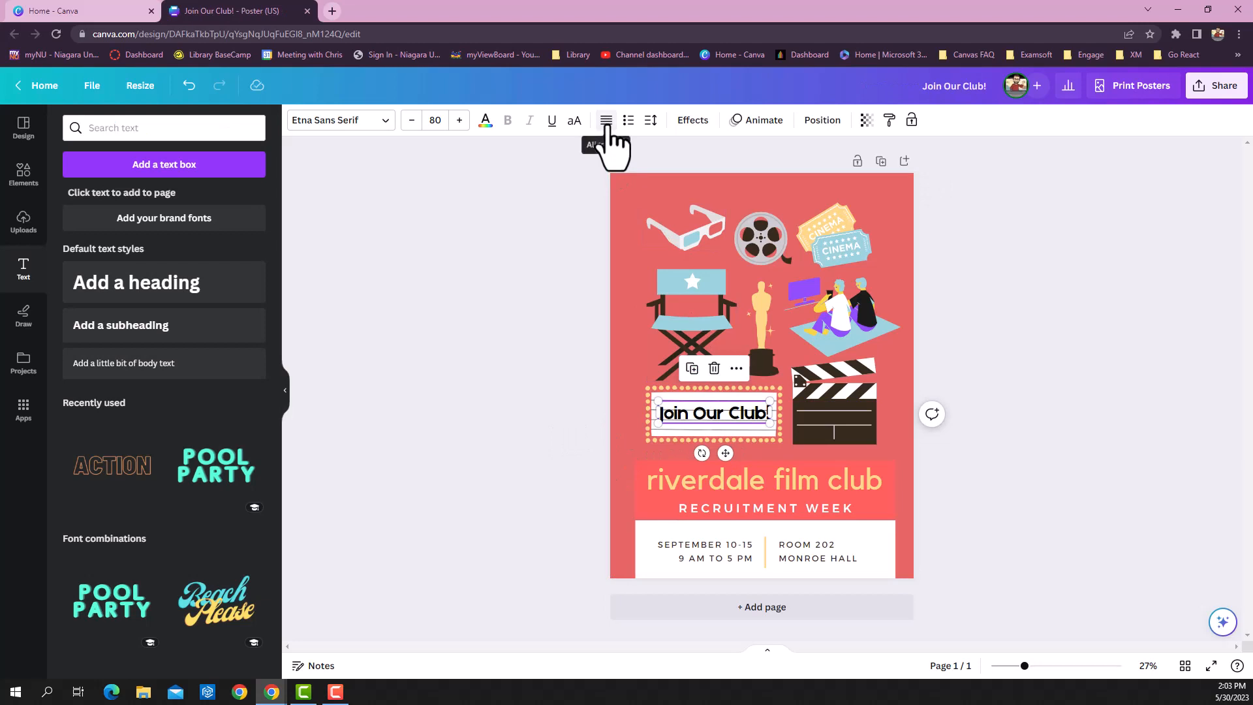
- Try left and centre alignment on the date and time text, and return it to right alignment
left_click(707, 559)
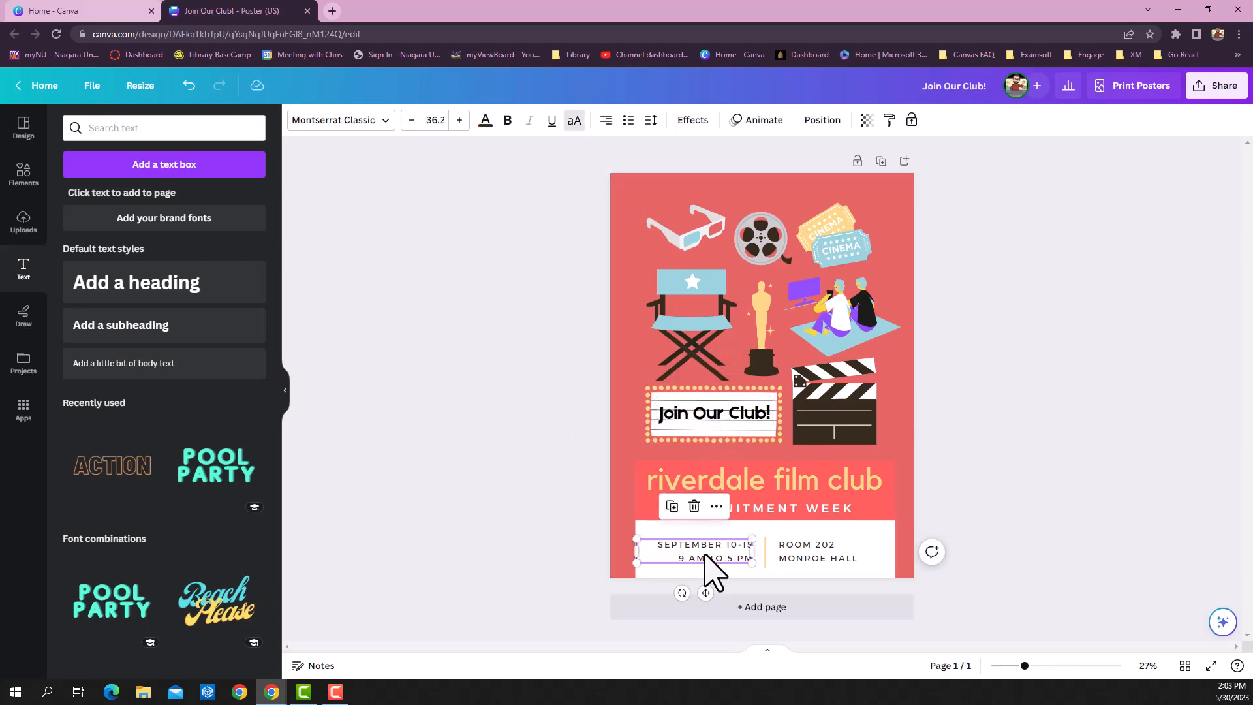
left_click(606, 122)
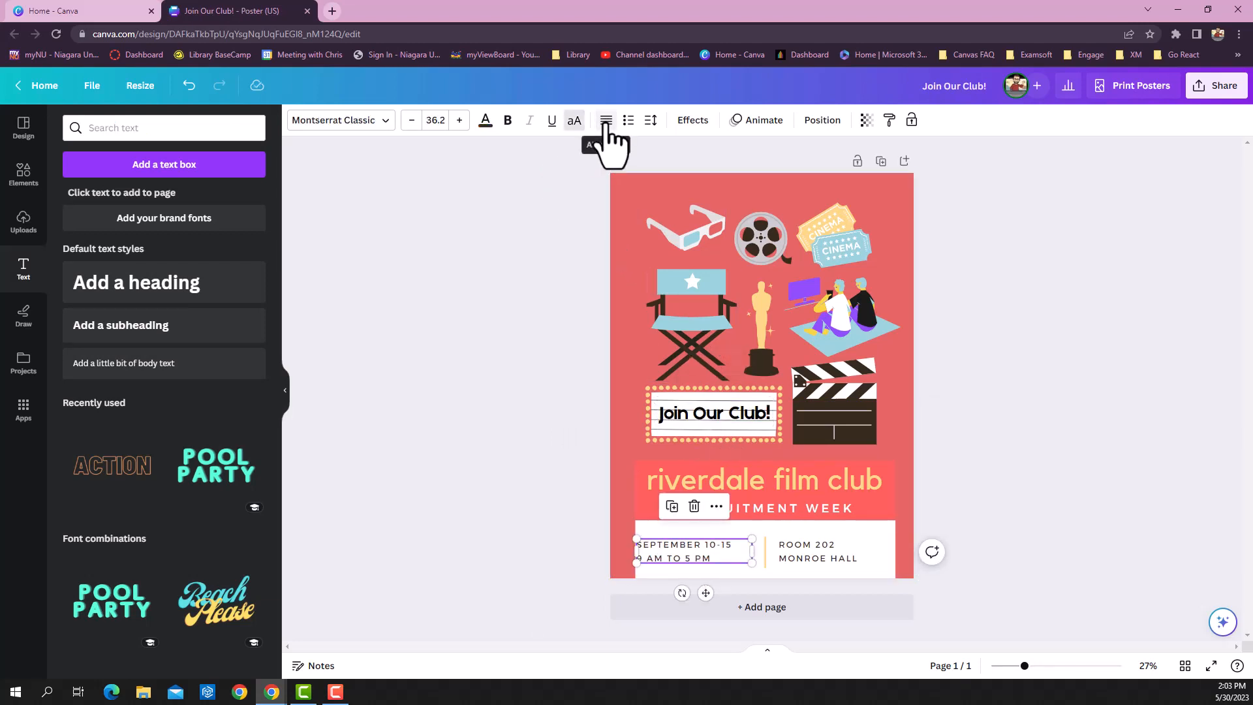
left_click(606, 121)
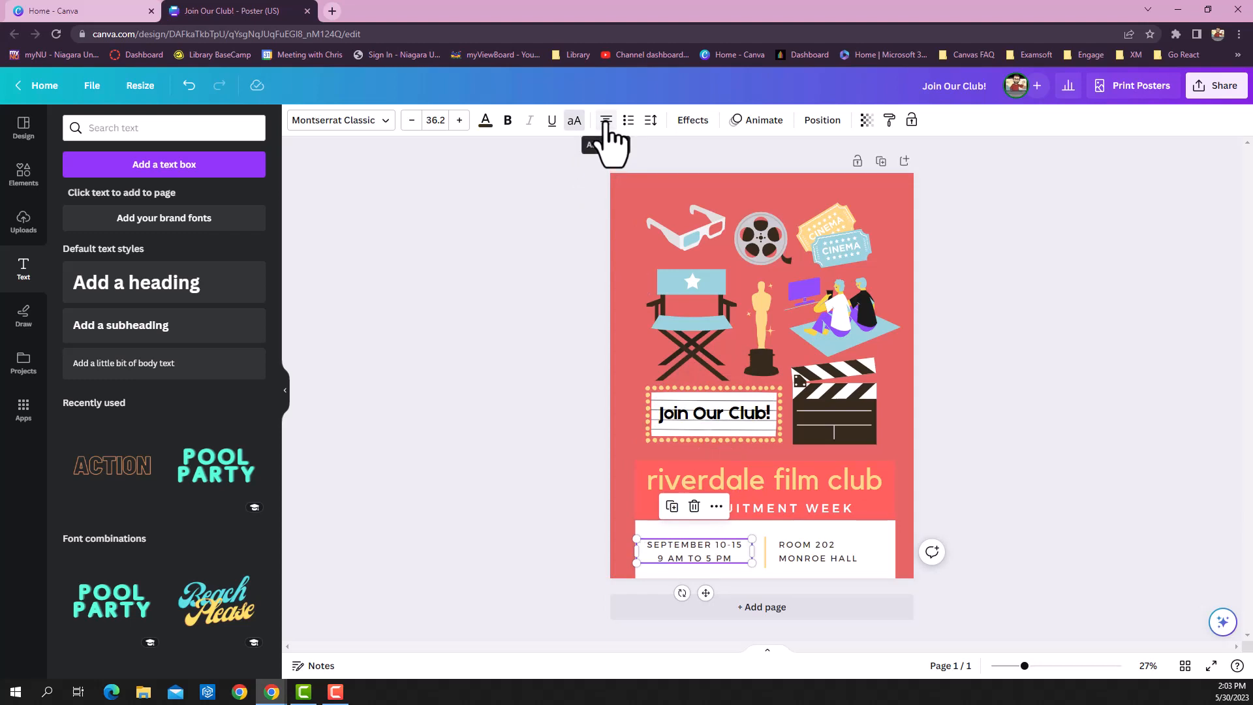
left_click(607, 121)
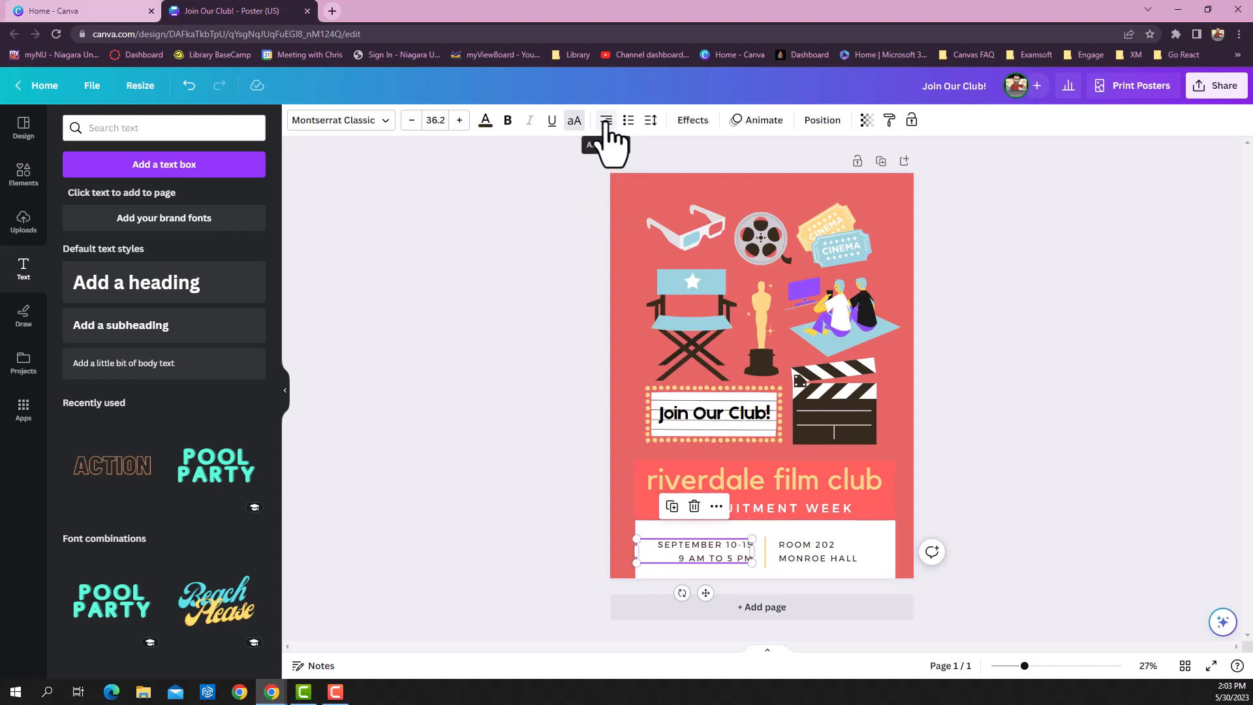
left_click(561, 261)
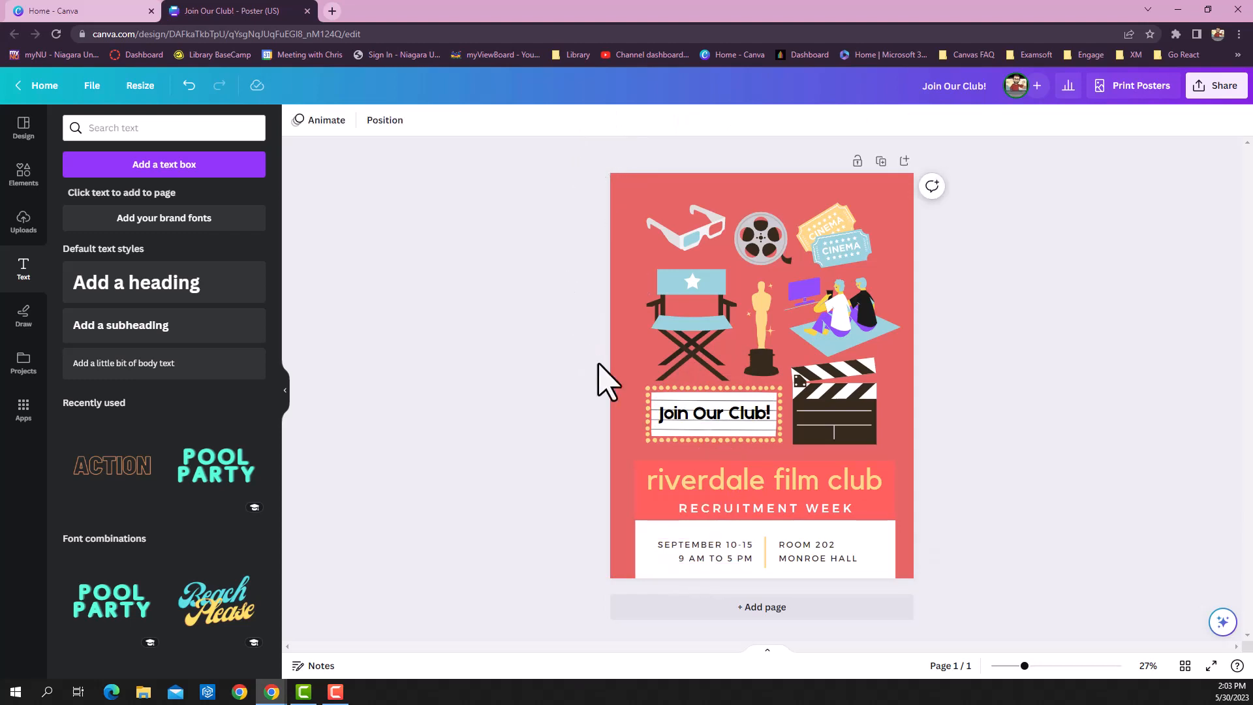
- Recolour the "Join Our Club!" text in the purple document colour
left_click(718, 421)
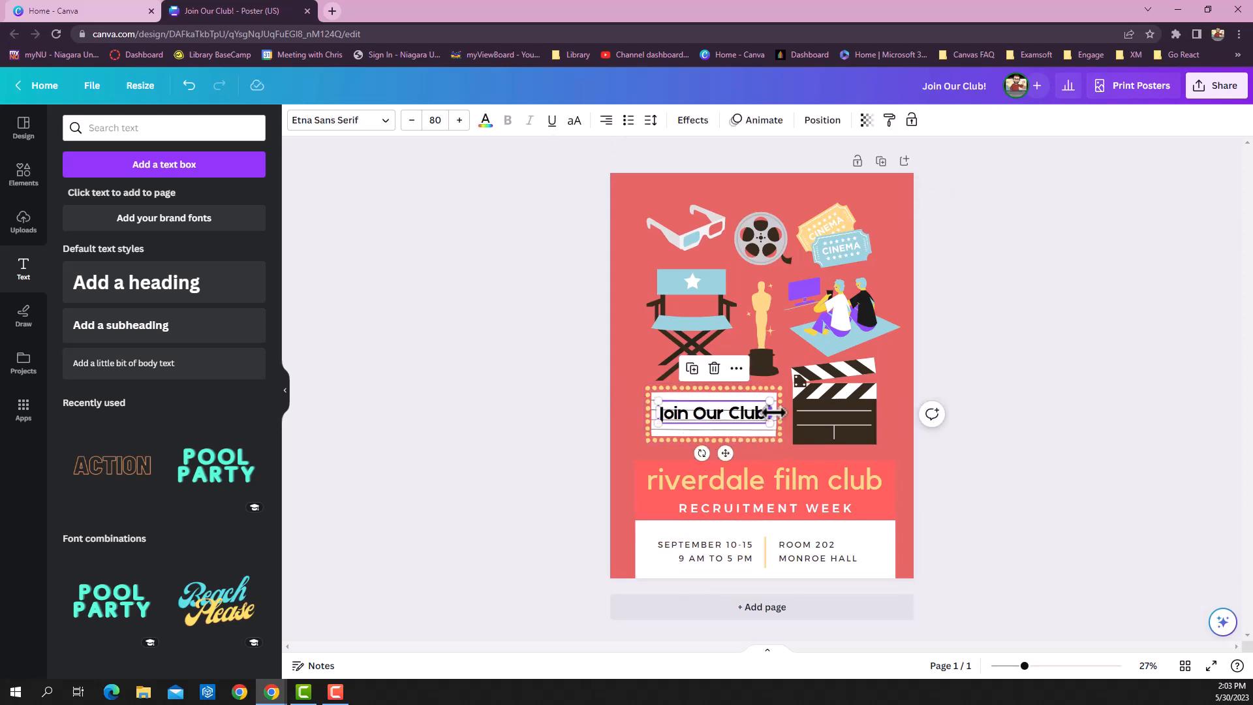
left_click_drag(773, 413, 688, 439)
left_click(485, 121)
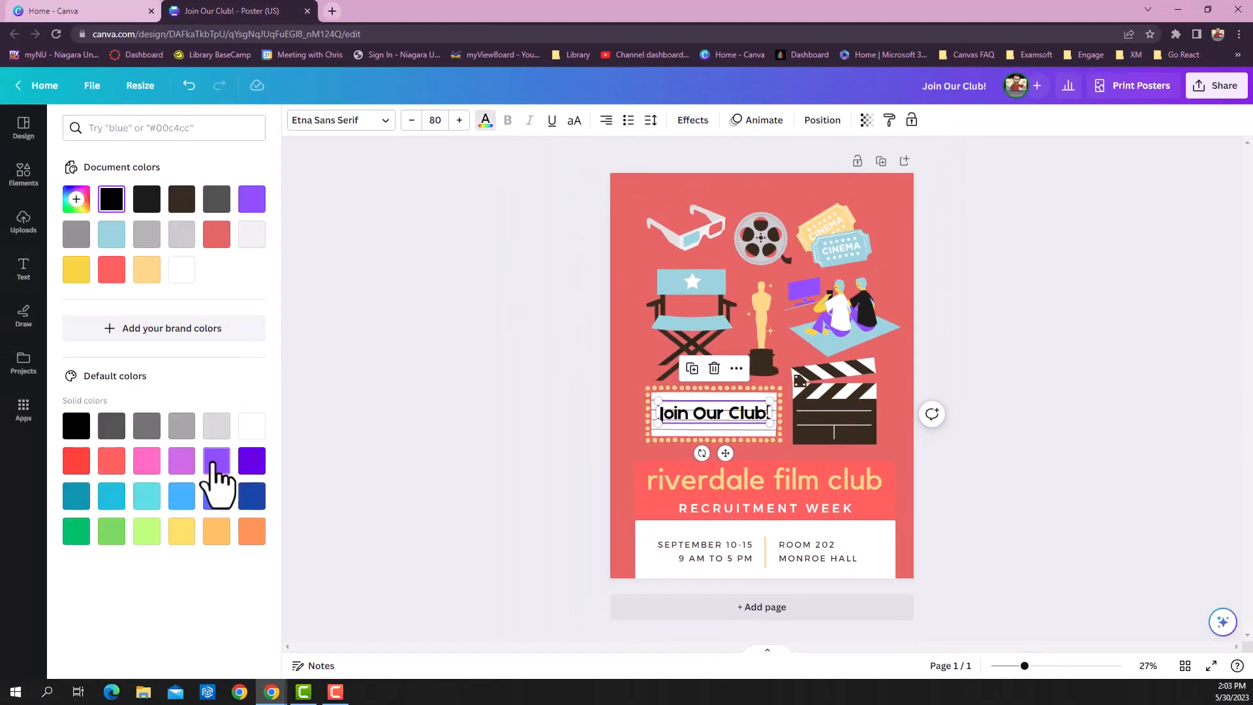
left_click(253, 201)
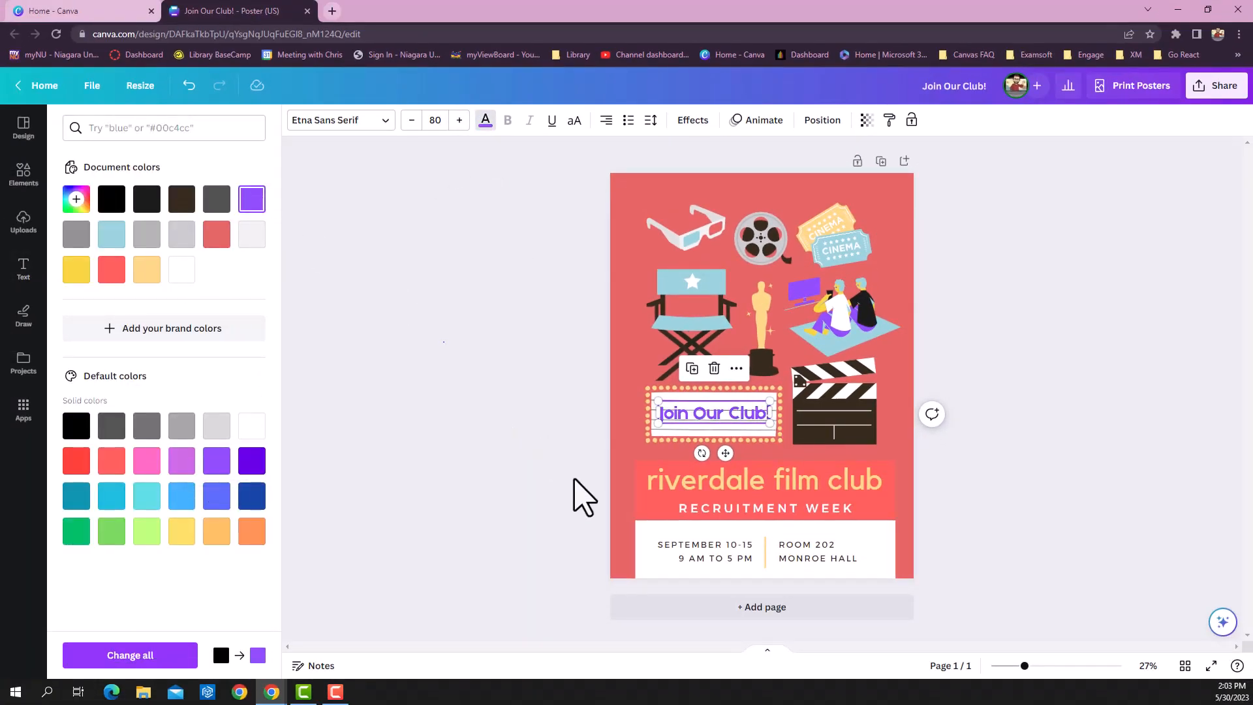
- Recolour the date and time text and the room and hall text together in the default Violet colour
left_click(631, 538)
left_click_drag(631, 536, 869, 568)
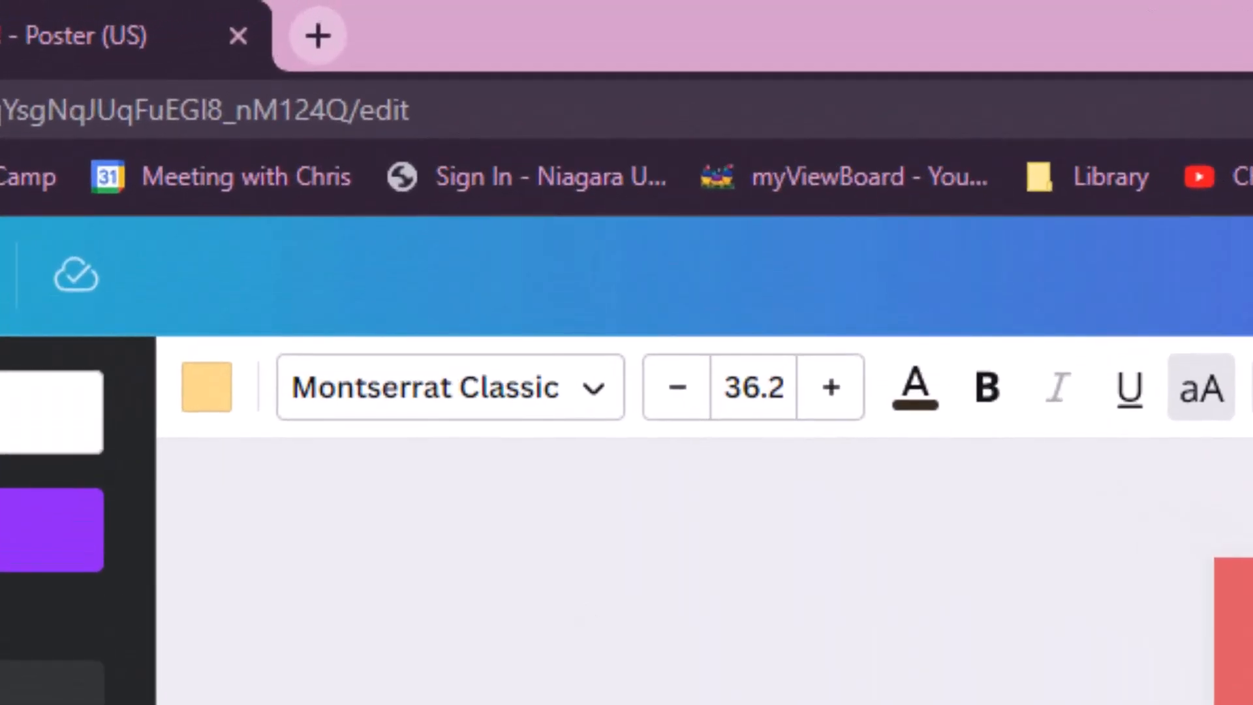
left_click(921, 389)
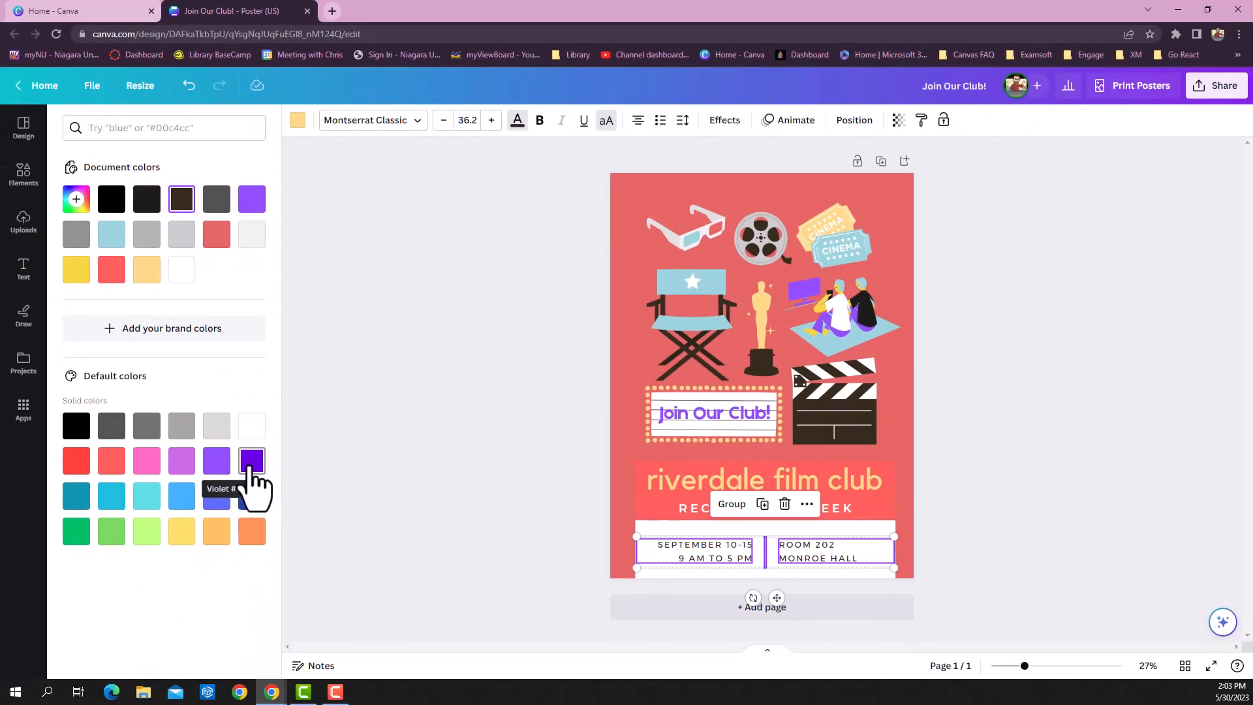
left_click(251, 468)
left_click(624, 493)
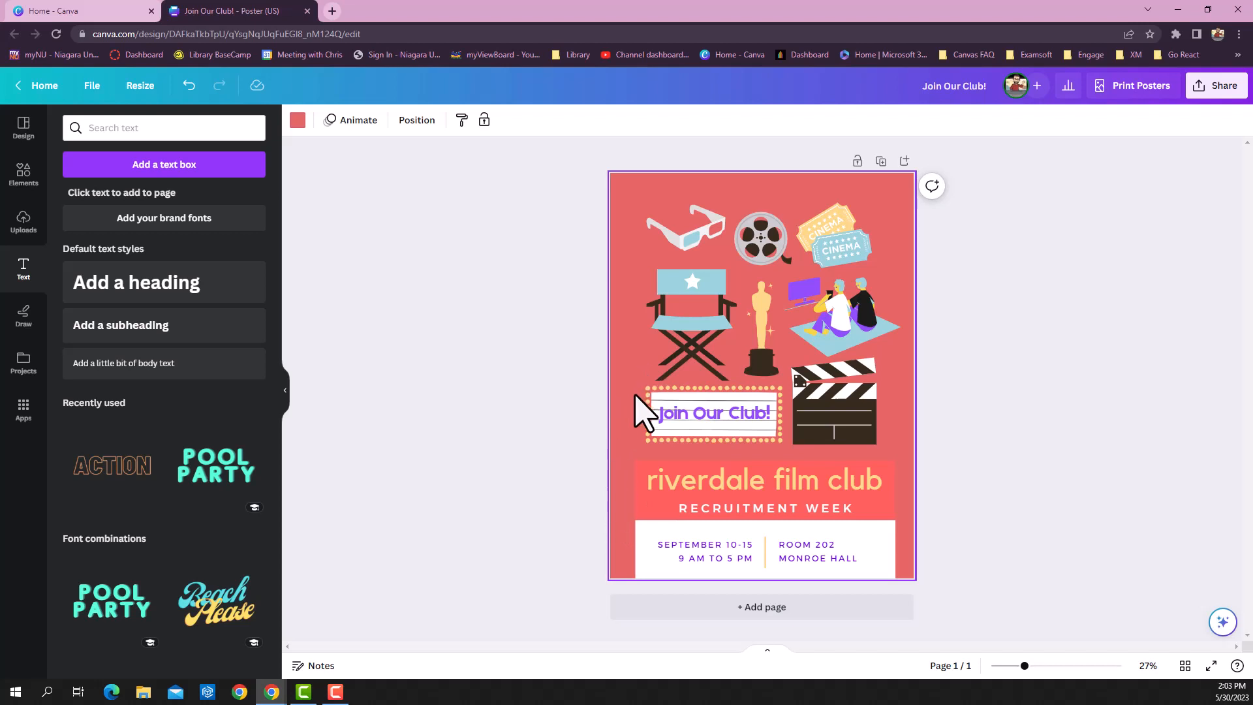
- Group the "Join Our Club!" text with the marquee sign and shift the group slightly left
left_click(746, 434)
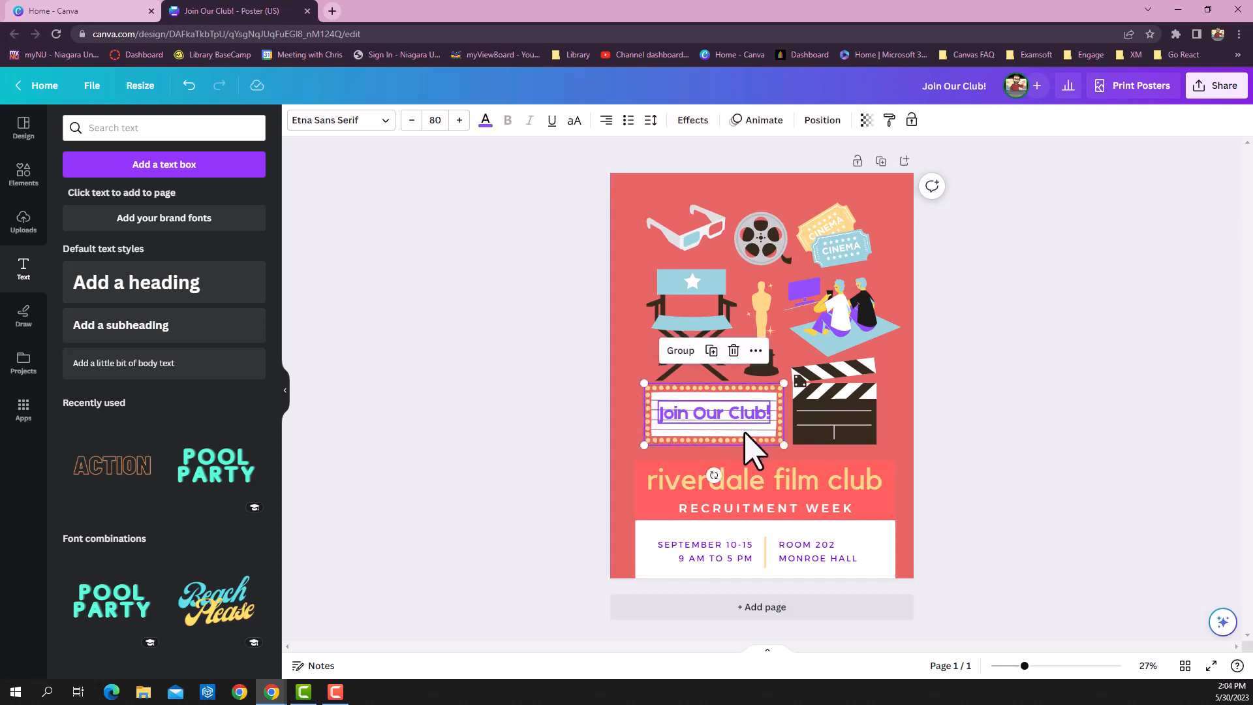
left_click(679, 352)
mouse_move(688, 440)
left_mouse_down()
mouse_move(726, 262)
mouse_move(795, 251)
mouse_move(792, 214)
mouse_move(705, 338)
mouse_move(664, 432)
mouse_move(692, 428)
left_mouse_up()
- Delete the director's chair graphic and upload the "monte camera" image from the Desktop
left_click(688, 326)
left_click(692, 252)
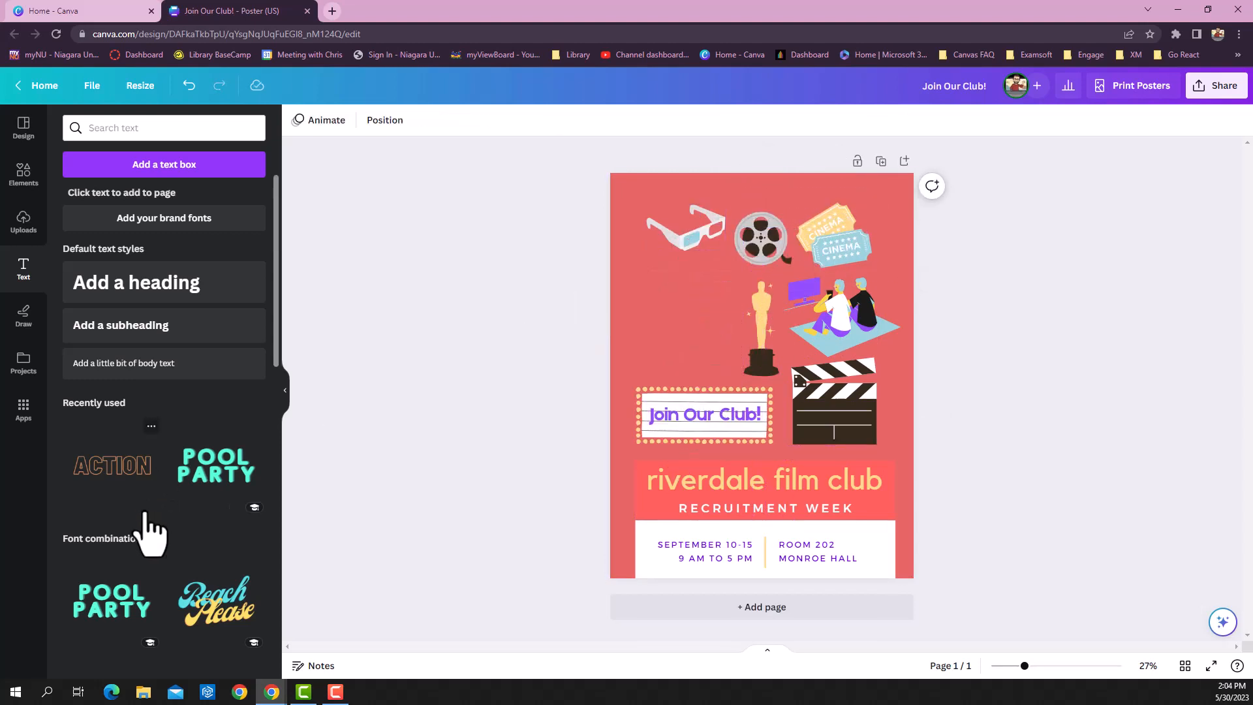
left_click(25, 244)
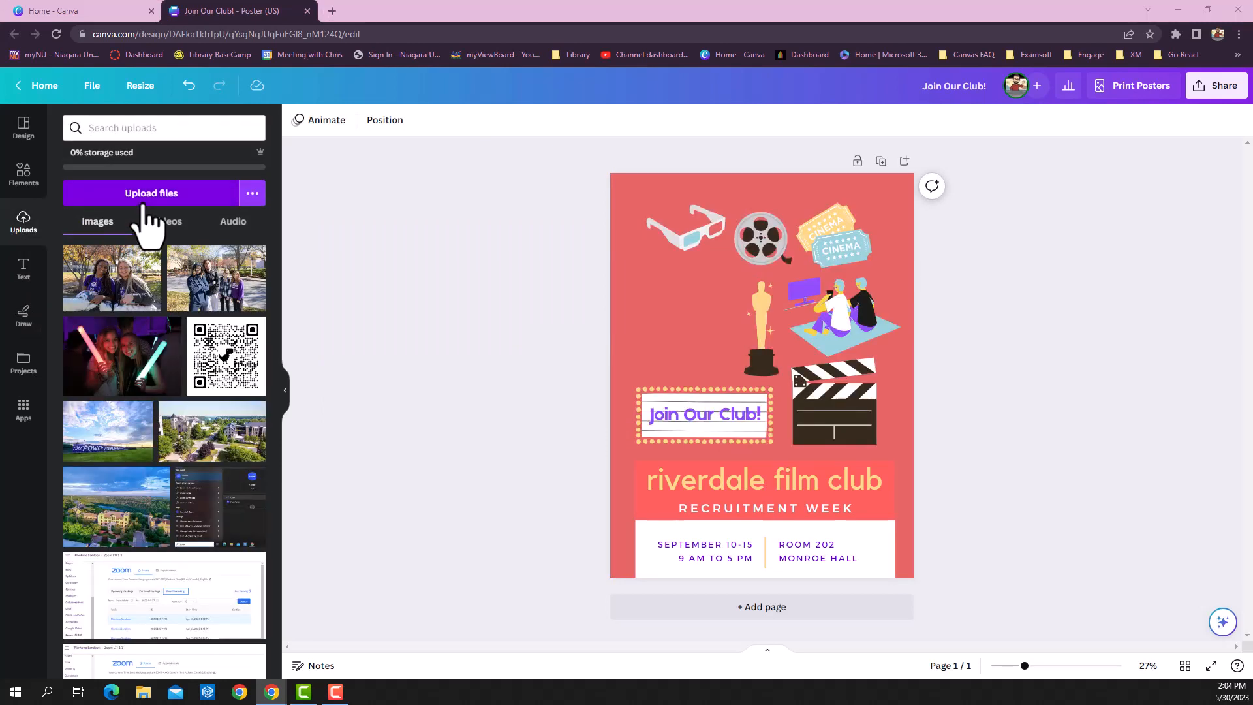
left_click(143, 196)
scroll(161, 258, "down", 1)
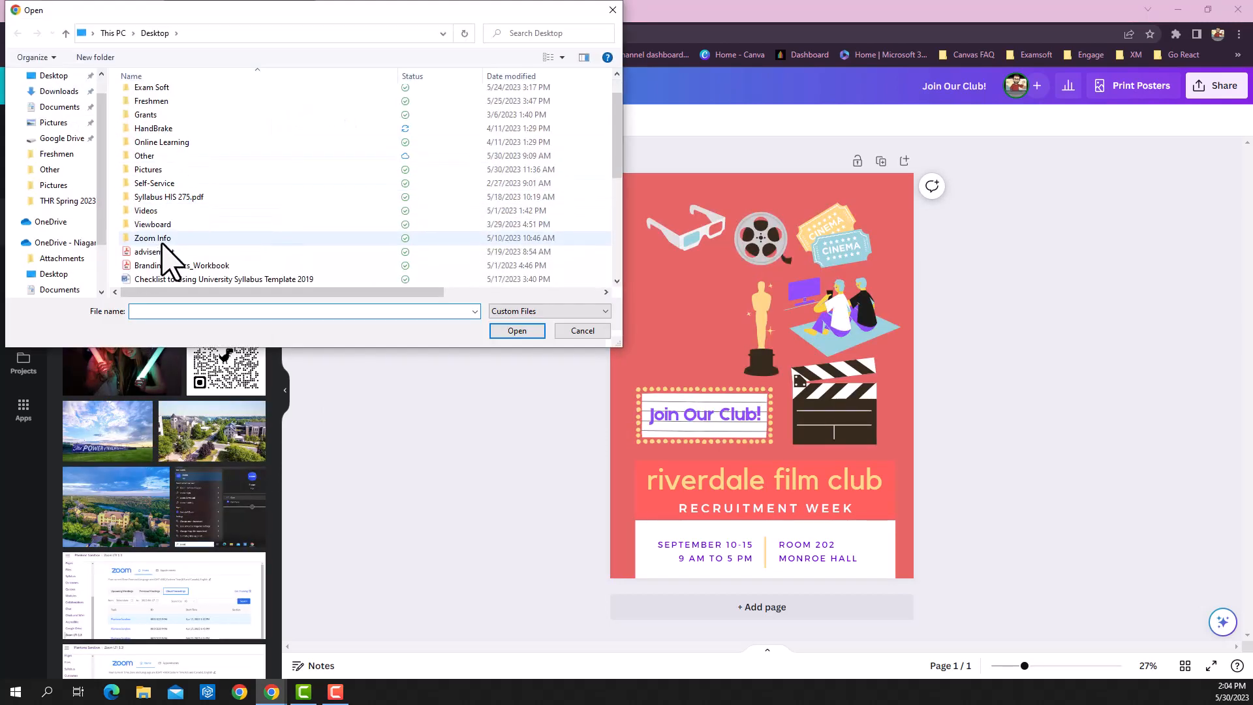
scroll(206, 254, "down", 4)
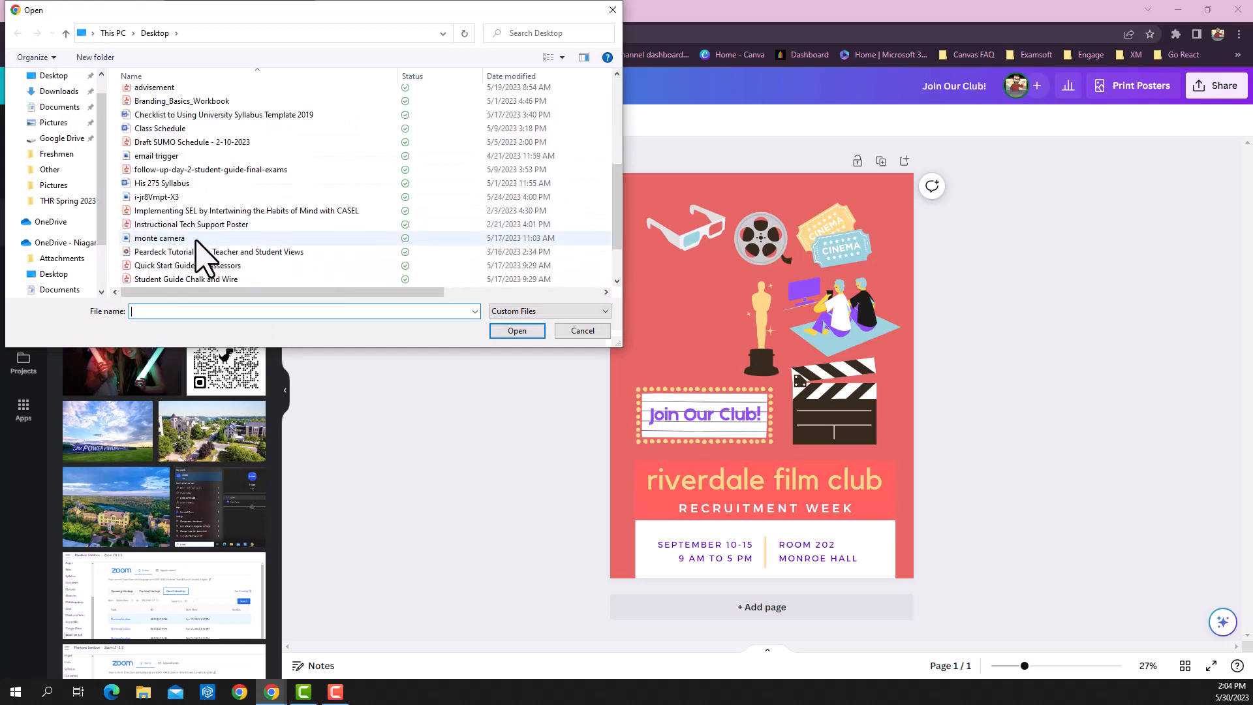
double_click(196, 239)
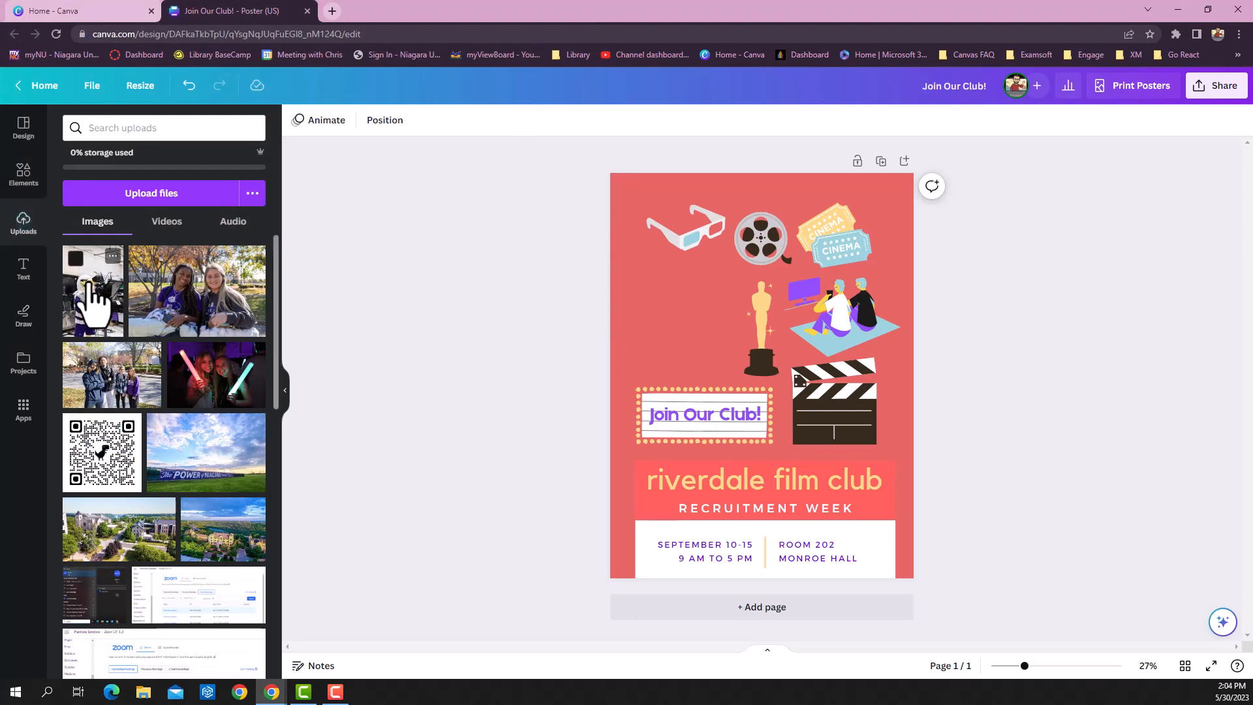
- Add the uploaded mascot photo to the poster and move it up over the area left by the chair
left_click_drag(85, 294, 652, 302)
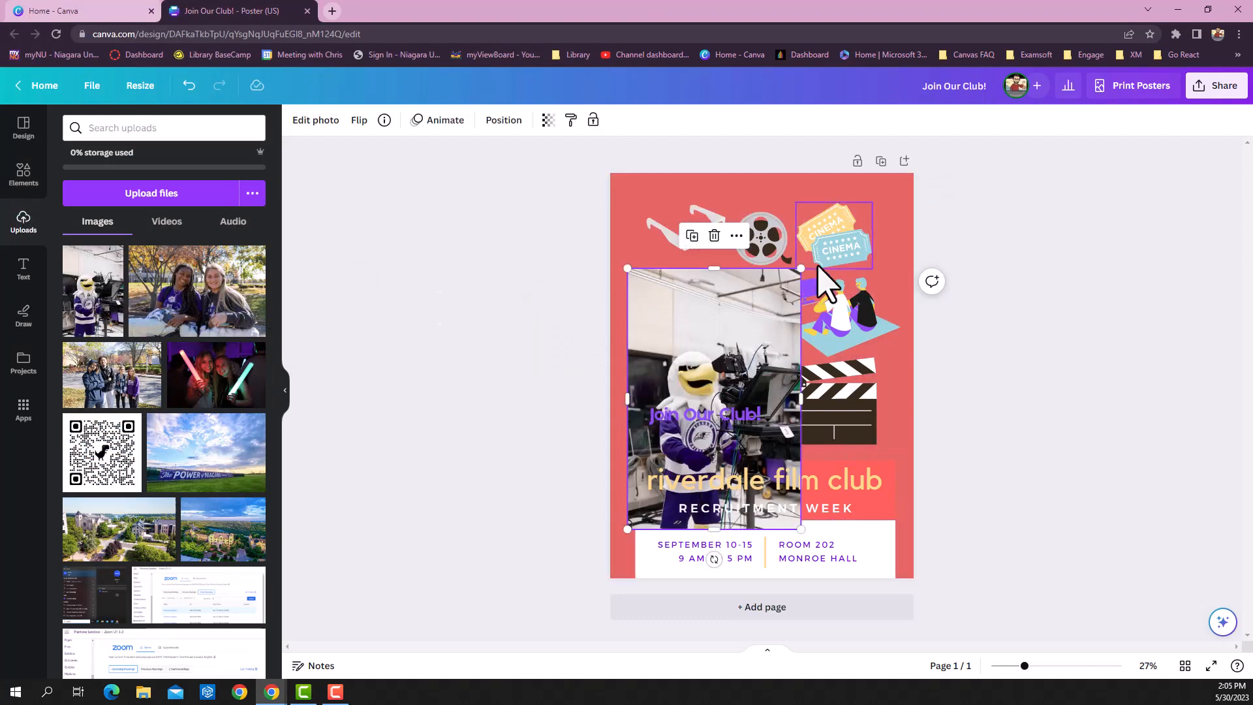
left_click_drag(757, 319, 752, 268)
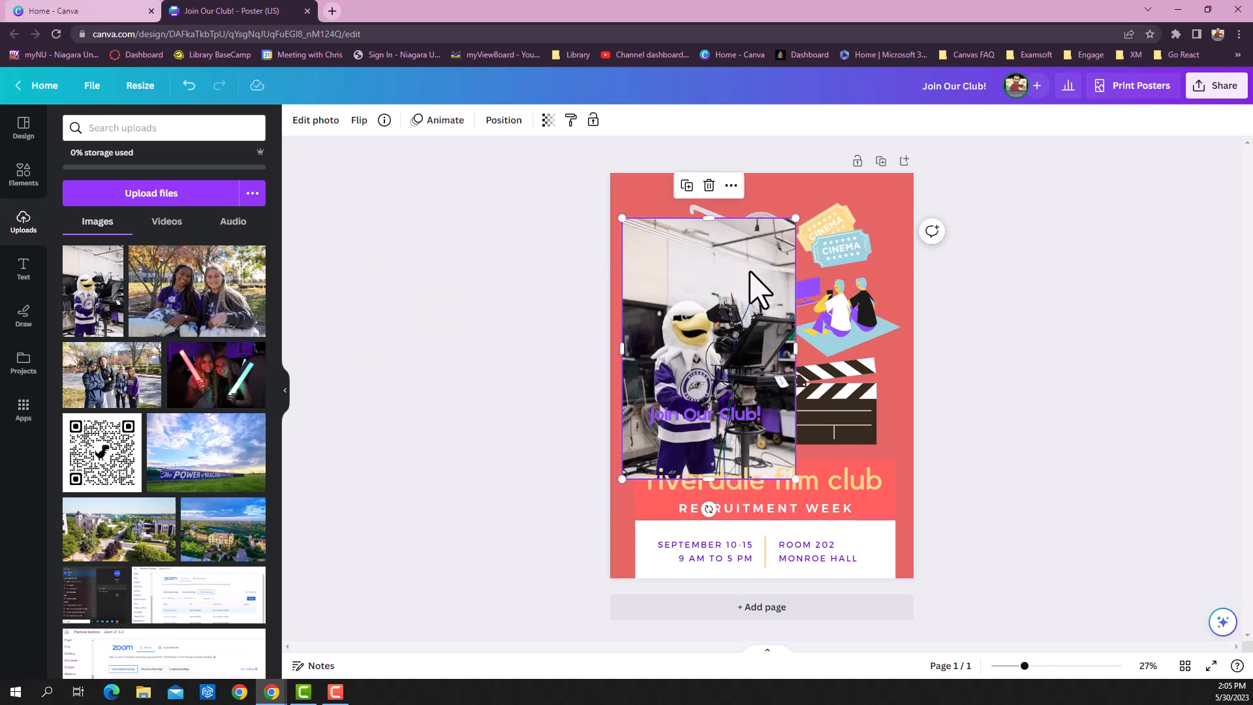
double_click(751, 272)
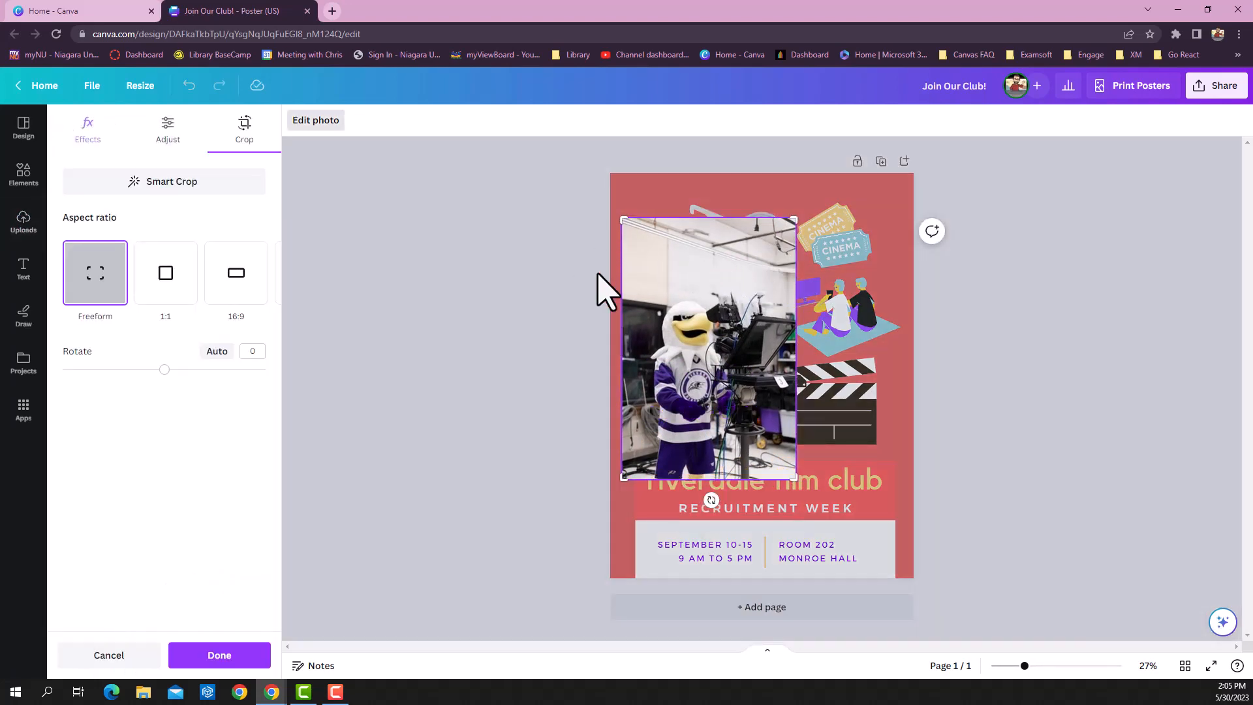
left_click(647, 181)
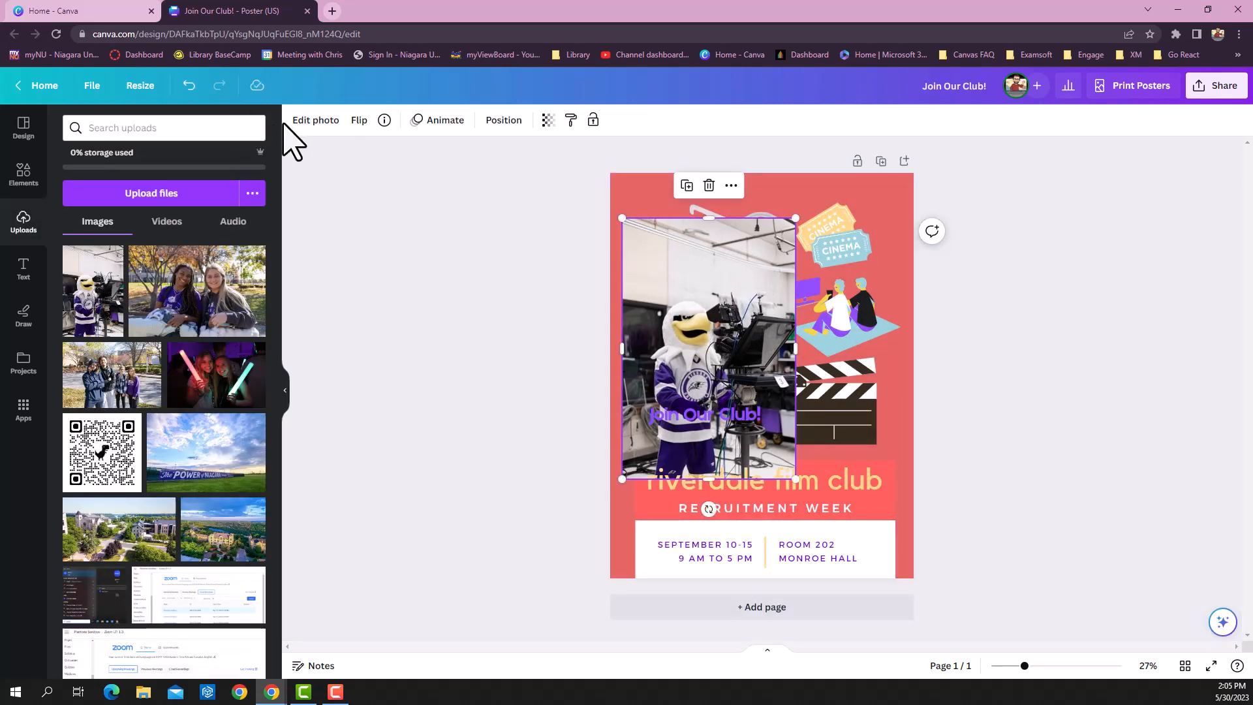
- Crop the photo around the mascot to about 5.9 by 6.4 and place it in the gap above the marquee sign
left_click(307, 121)
left_click(244, 133)
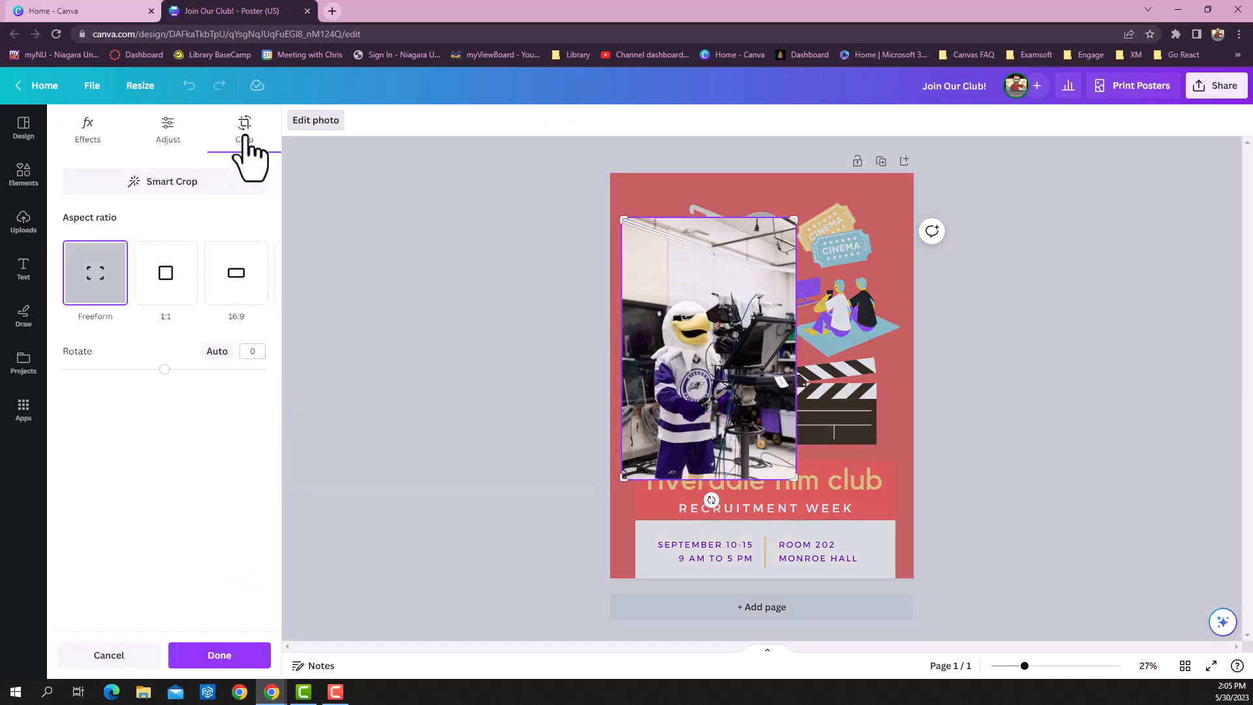
left_click_drag(795, 222, 705, 360)
left_click(873, 334)
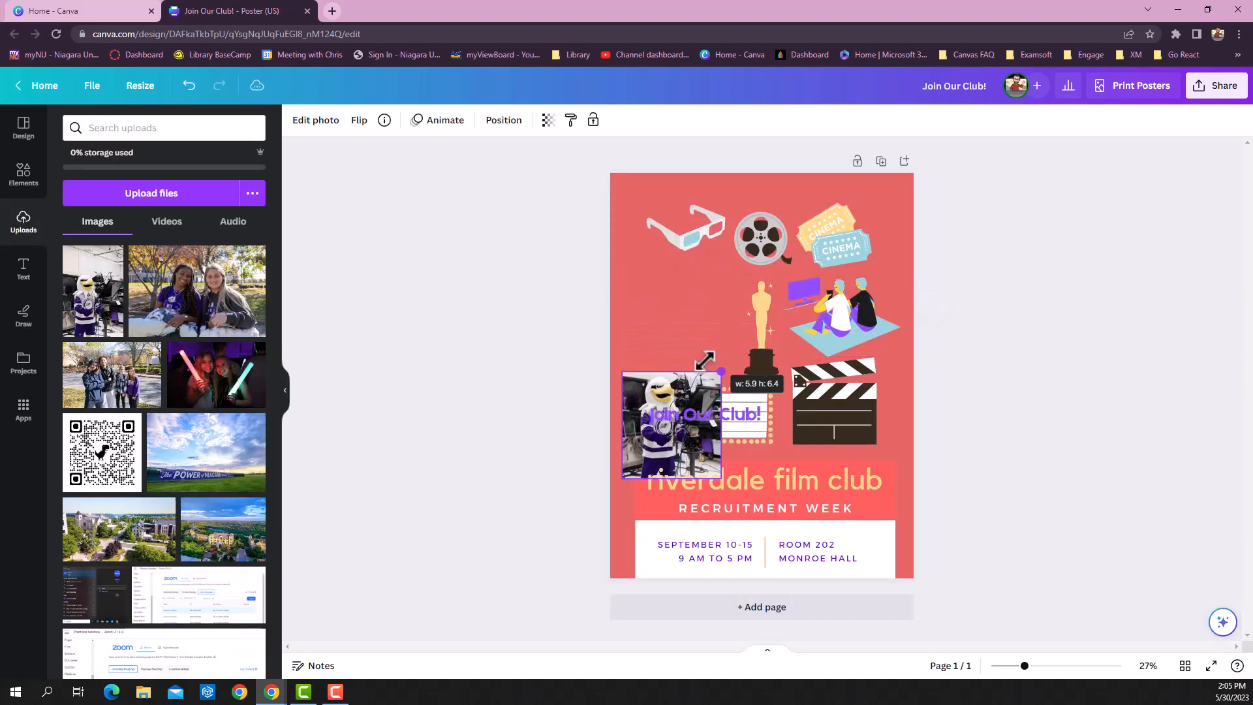
left_click_drag(631, 453, 650, 351)
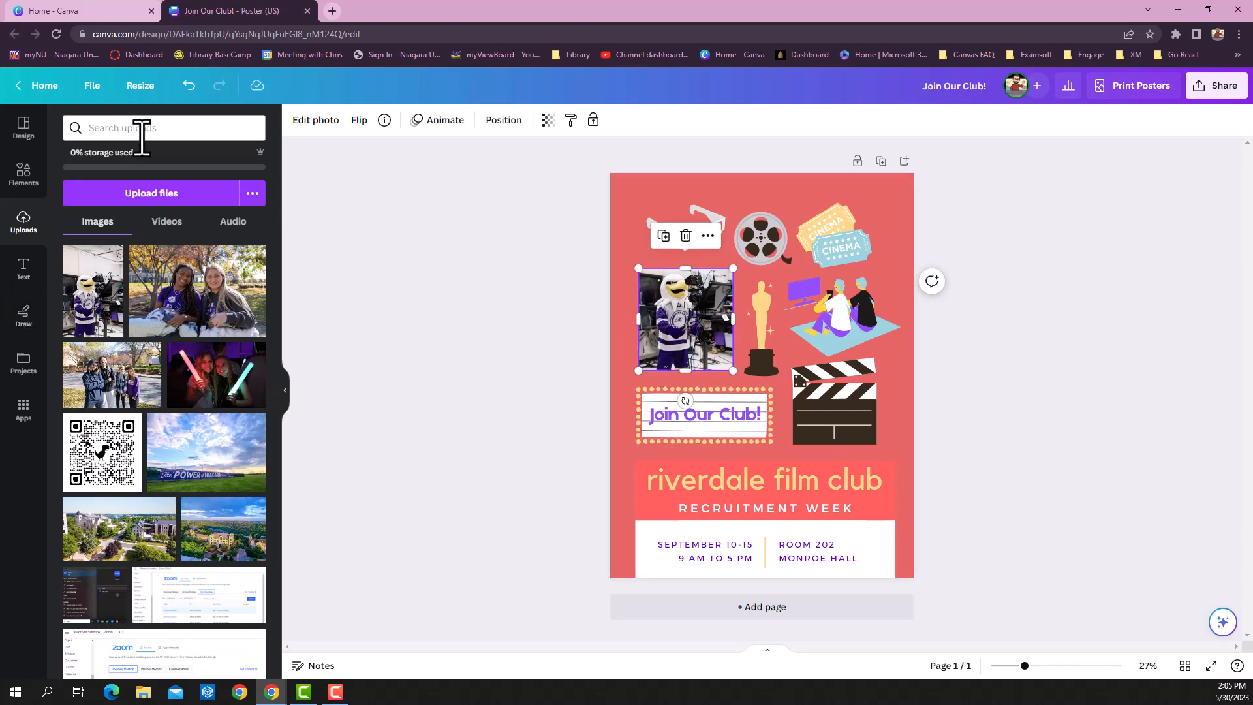
- Search the elements for "frame", add the circular frame to the poster, and fill it with the mascot photo
left_click(26, 175)
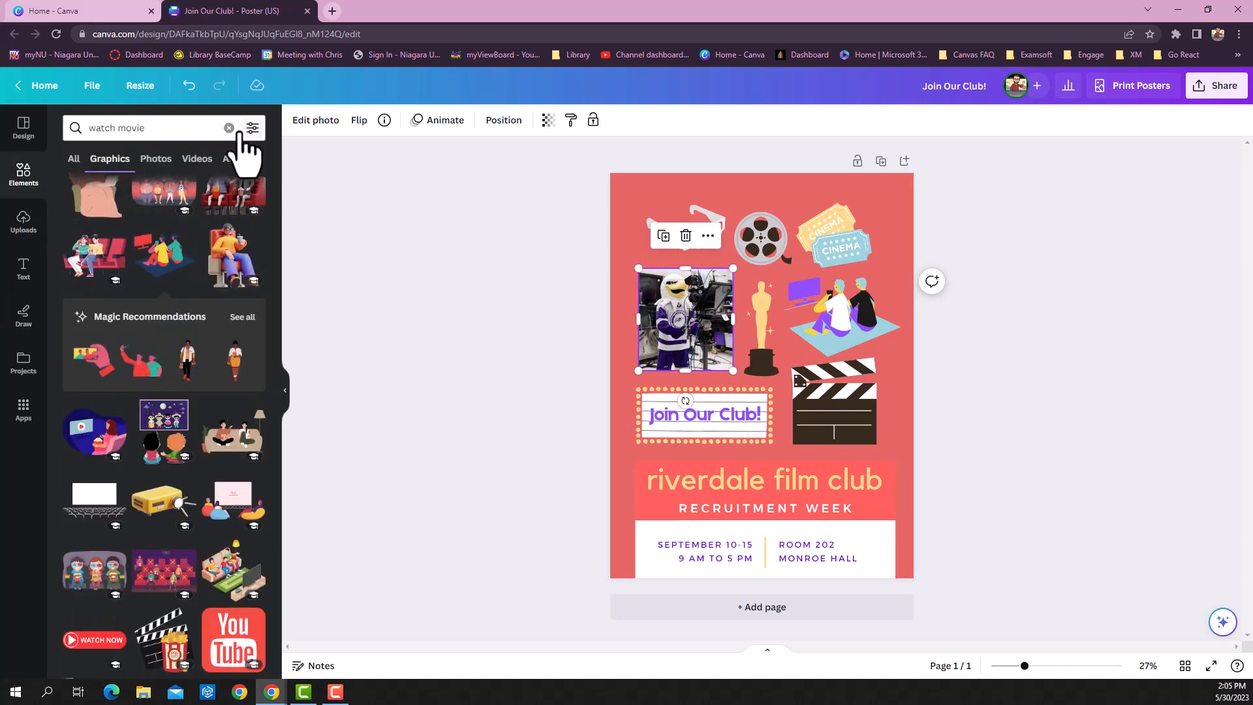
left_click(224, 128)
type("frame")
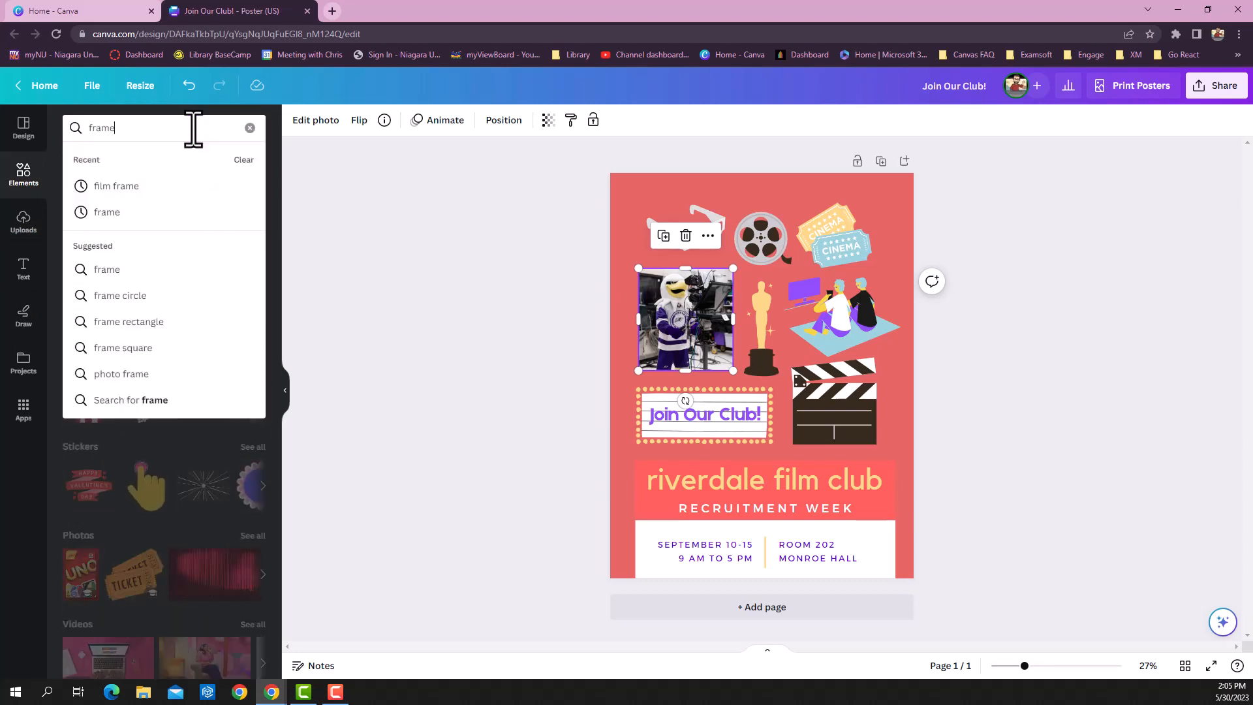
key("Return")
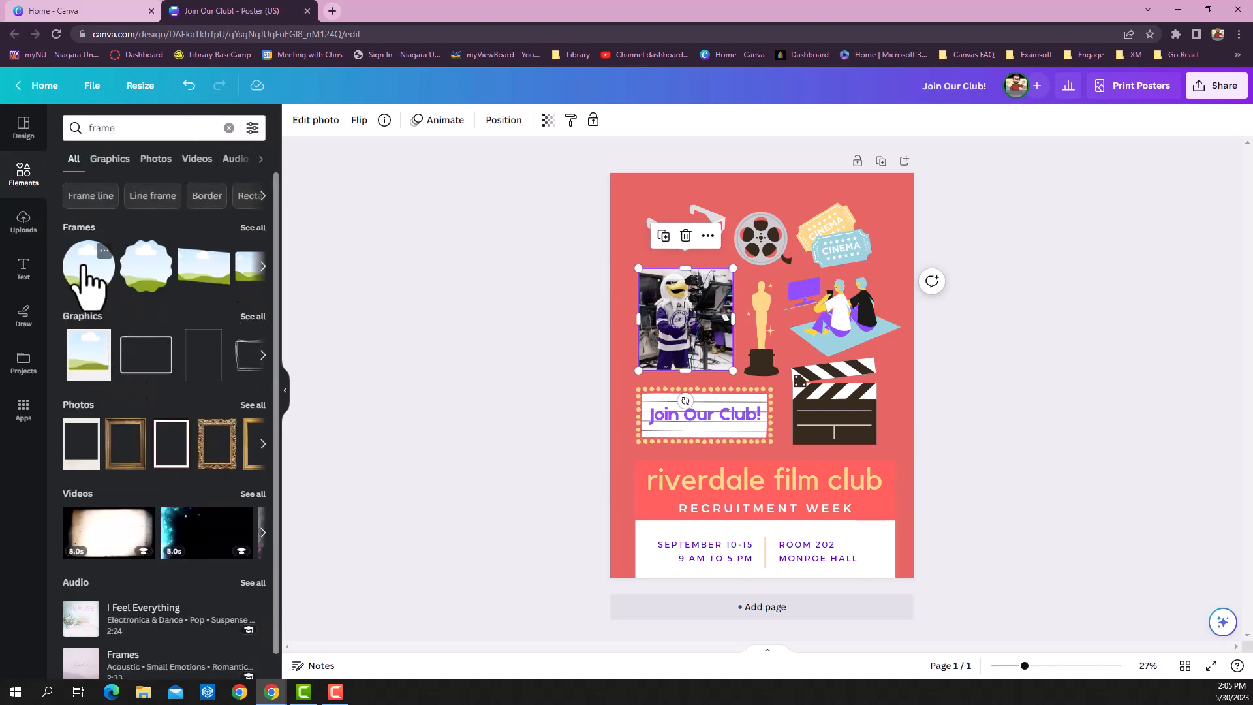
left_click_drag(89, 273, 649, 366)
left_click_drag(662, 294, 704, 297)
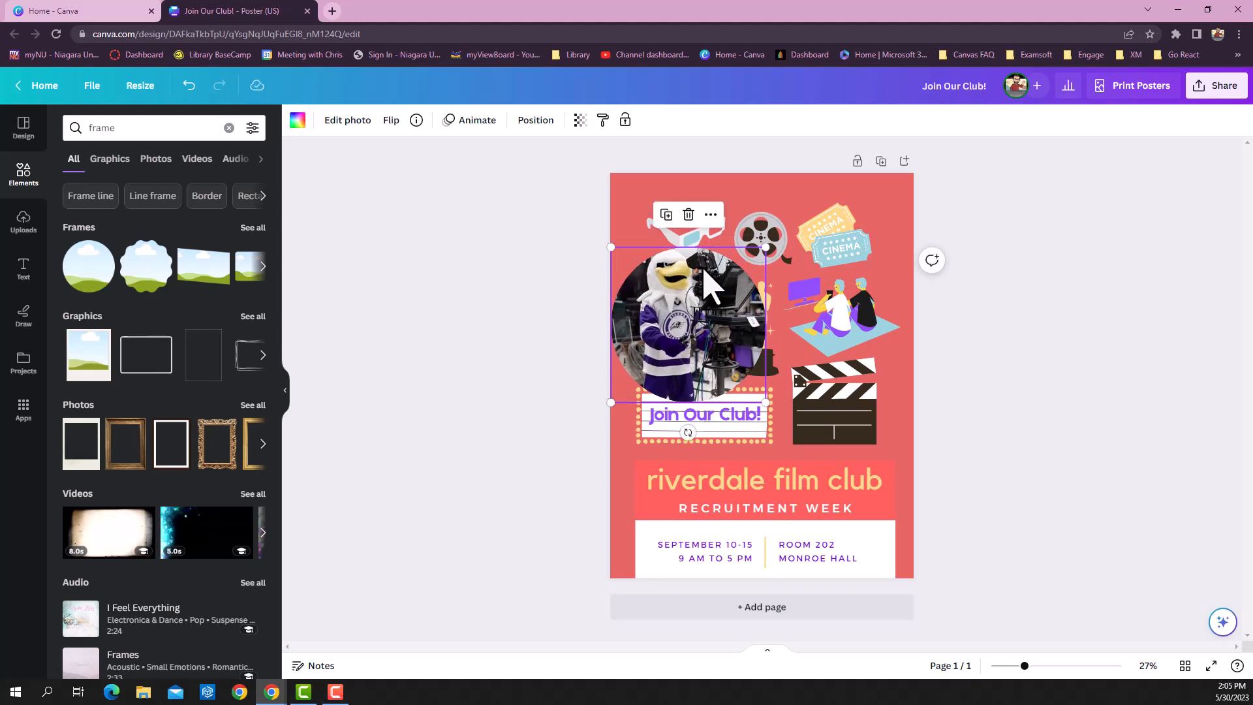
- Detach the mascot photo from the circular frame, shrink it to under half its width, and delete the empty frame
left_click(711, 216)
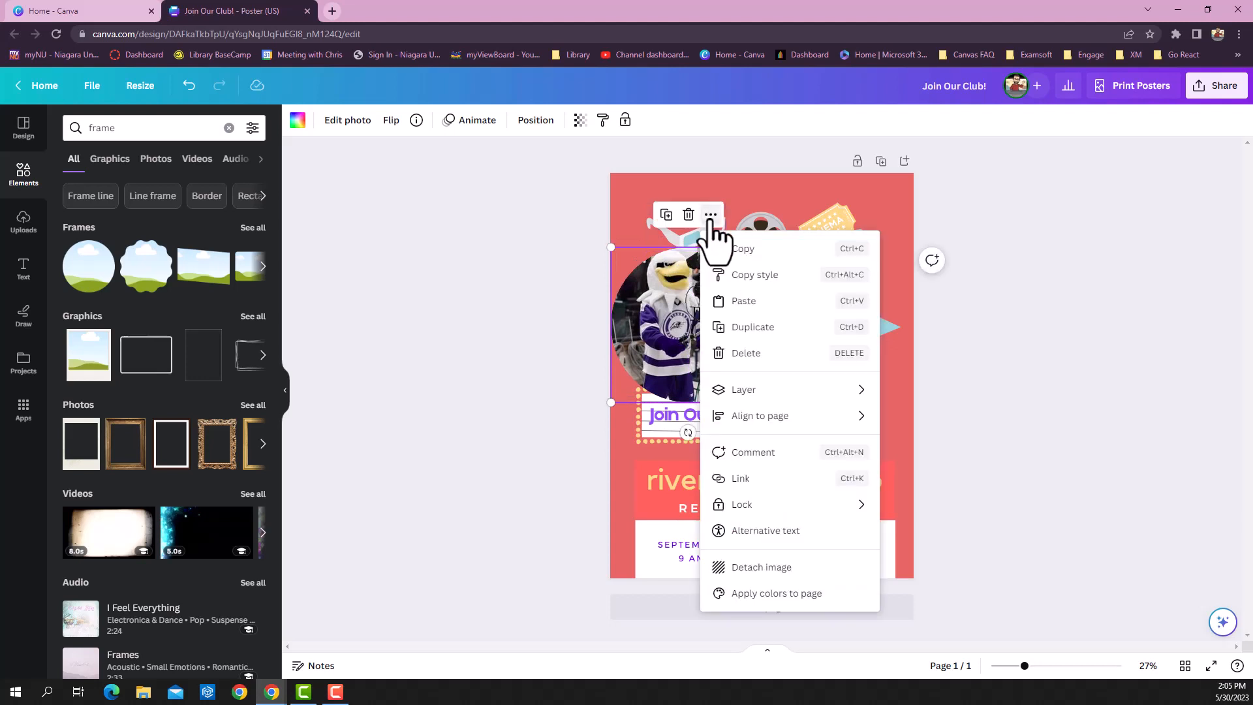
left_click(788, 568)
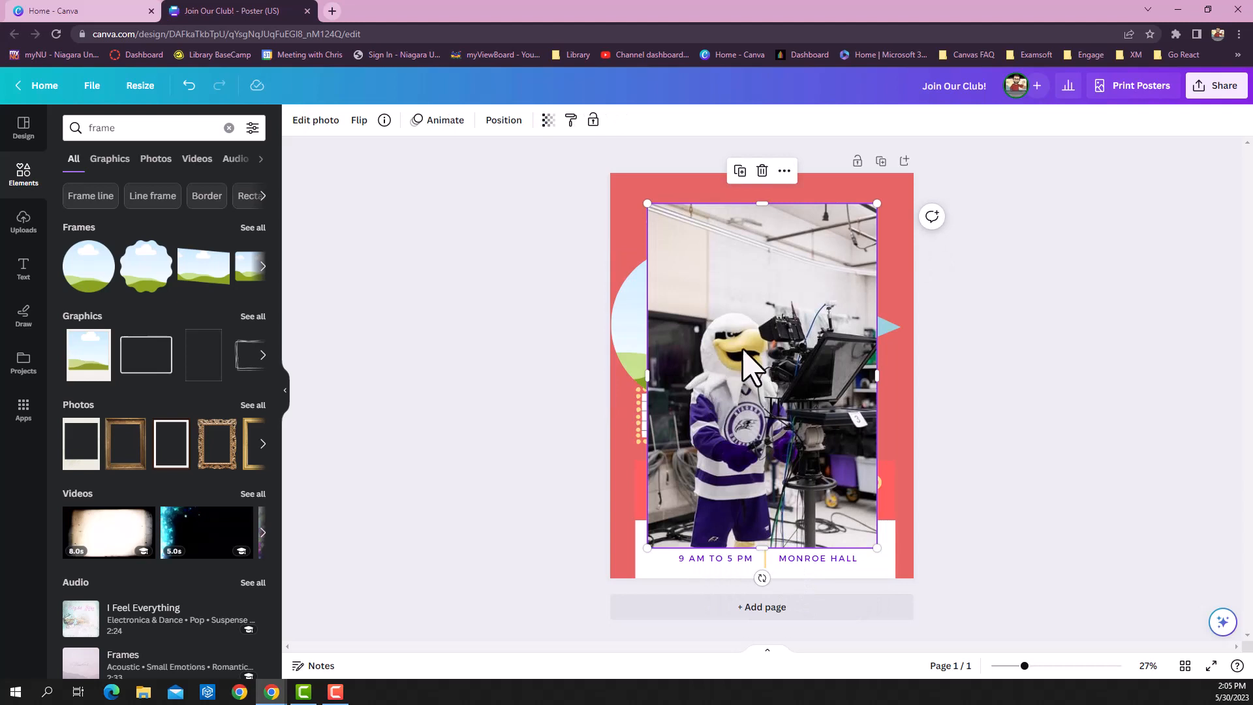
left_click_drag(876, 205, 732, 397)
left_click(706, 315)
left_click(688, 218)
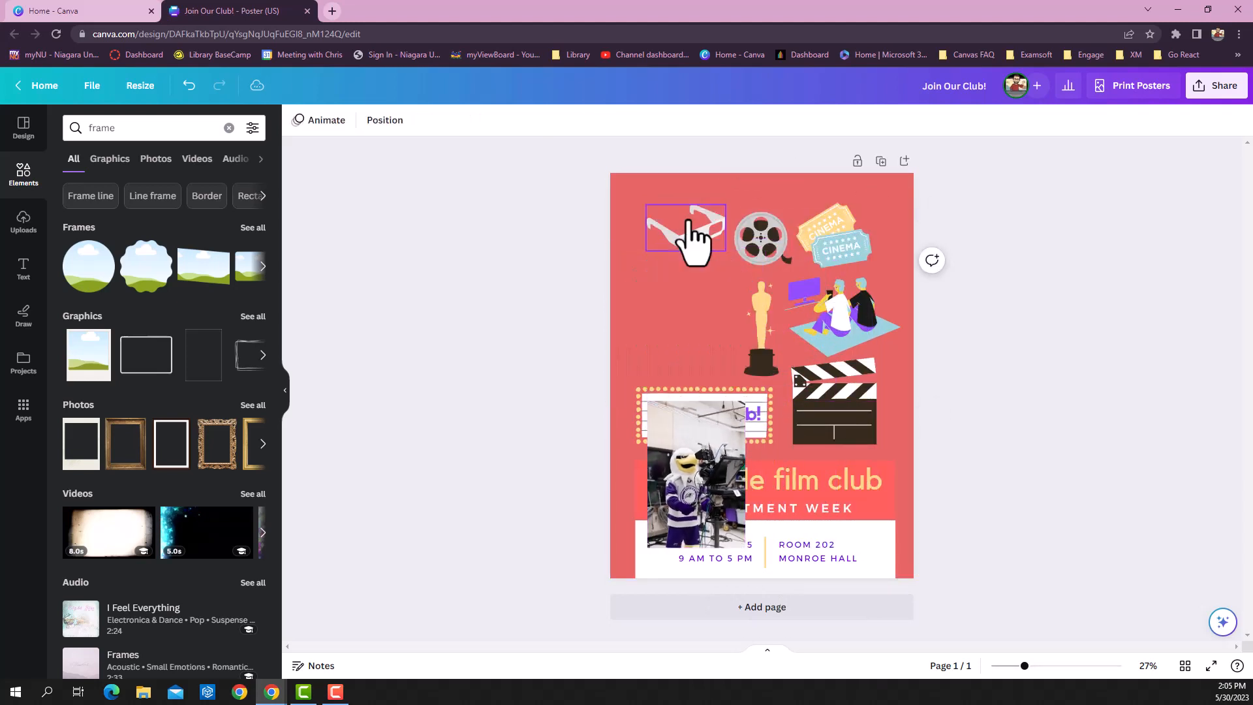
- Search the elements for "film frame" and place the single-picture film frame over the gap above the marquee sign
left_click(88, 129)
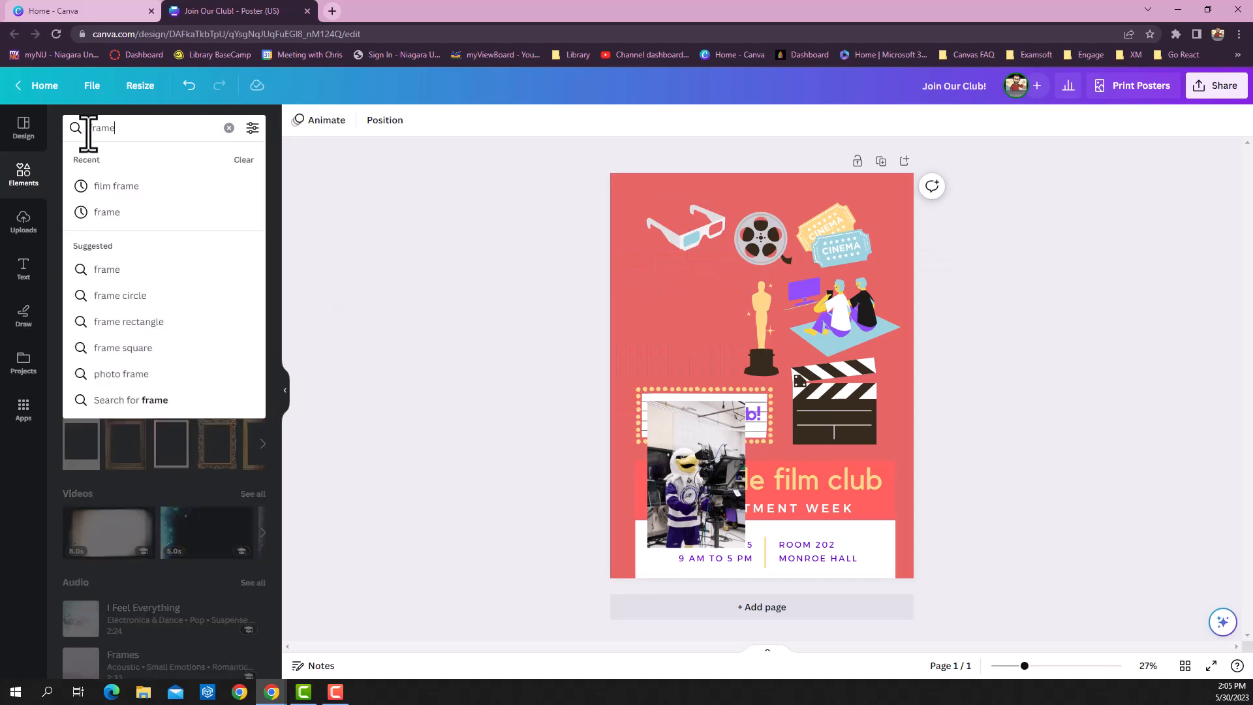
left_click(91, 134)
key("Home")
type("film")
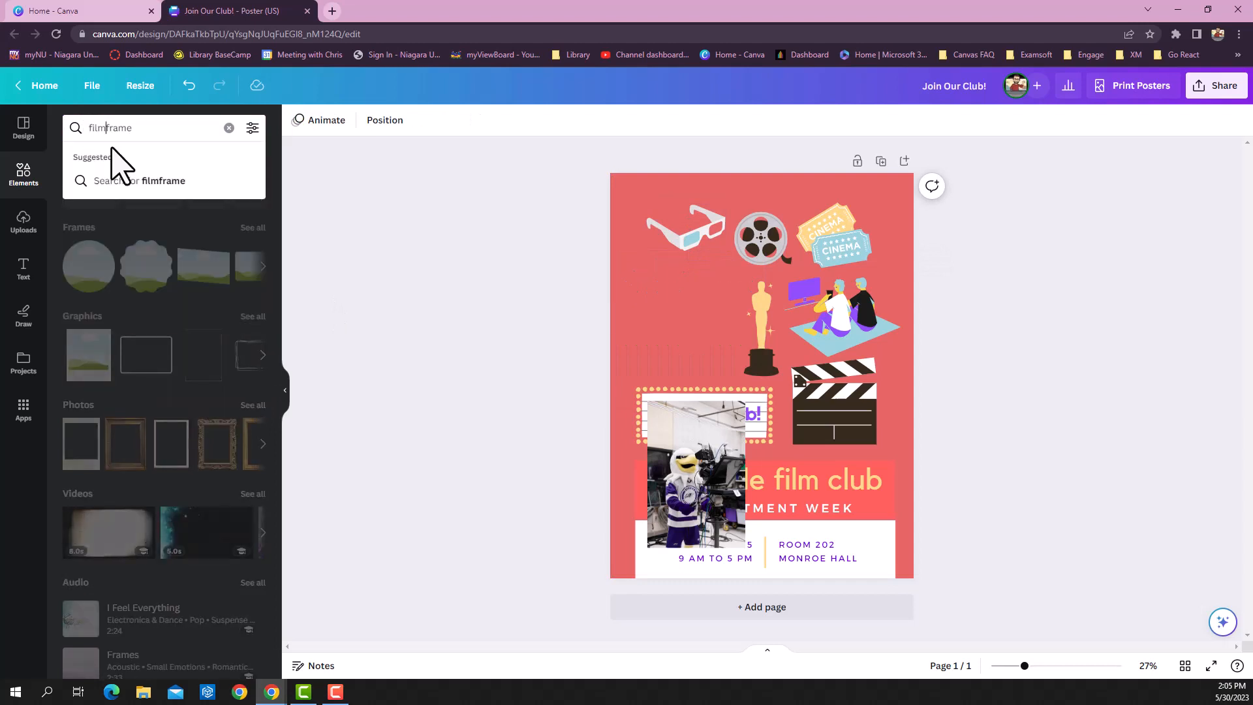
key("Return")
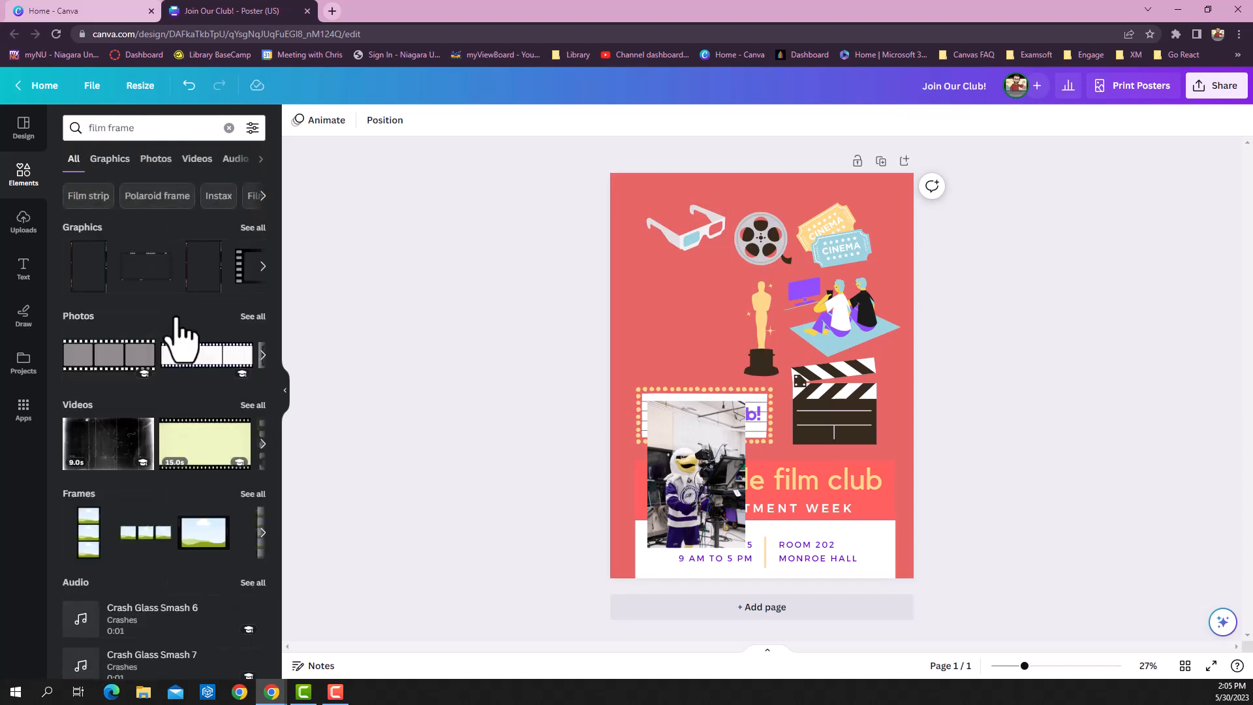
left_click(264, 532)
left_click_drag(168, 540, 653, 306)
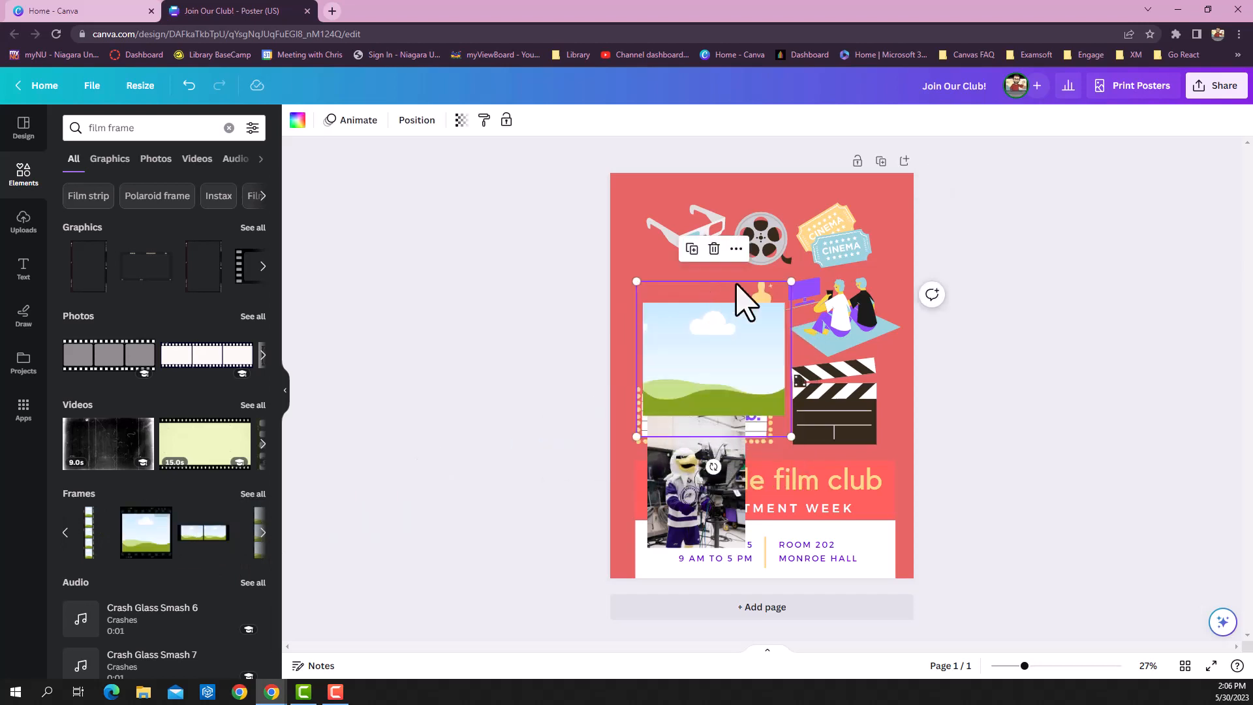
- Shrink the film frame to fit the gap above the marquee sign and fill it with the mascot photo
left_click_drag(792, 282, 685, 327)
left_click_drag(696, 457, 685, 346)
left_click(617, 439)
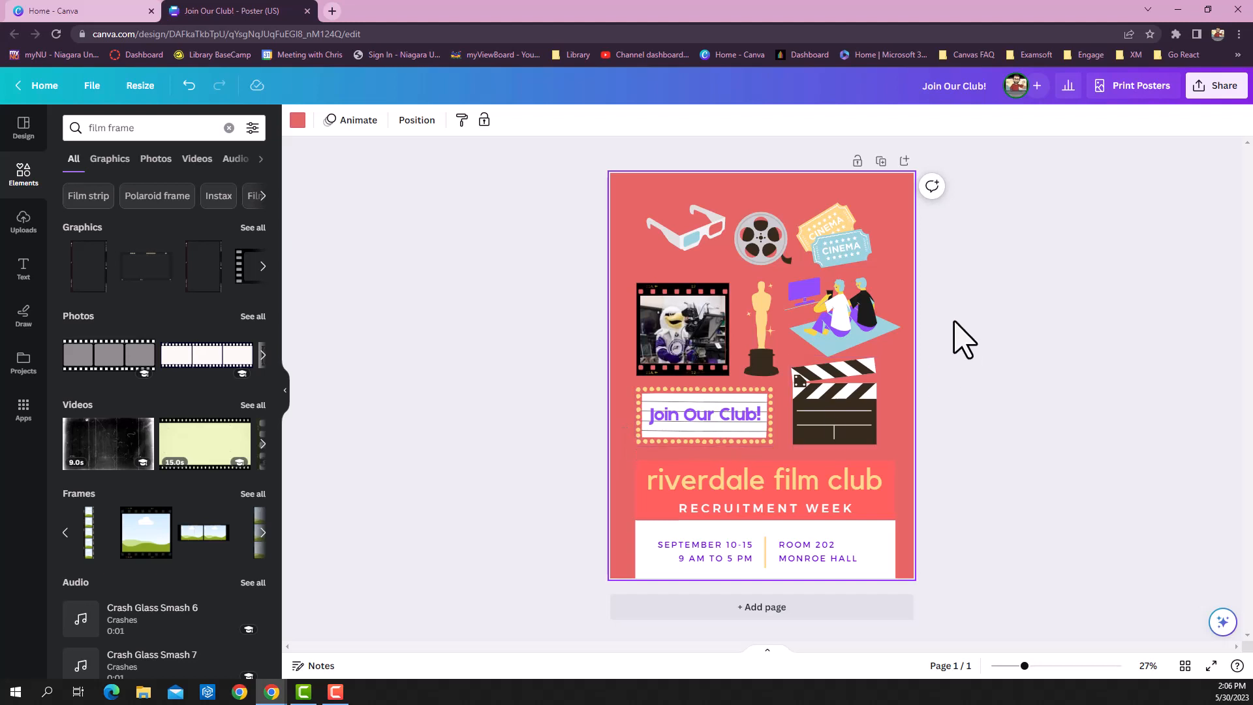
- Download the poster as a PDF Print file with the RGB colour profile
left_click(1236, 89)
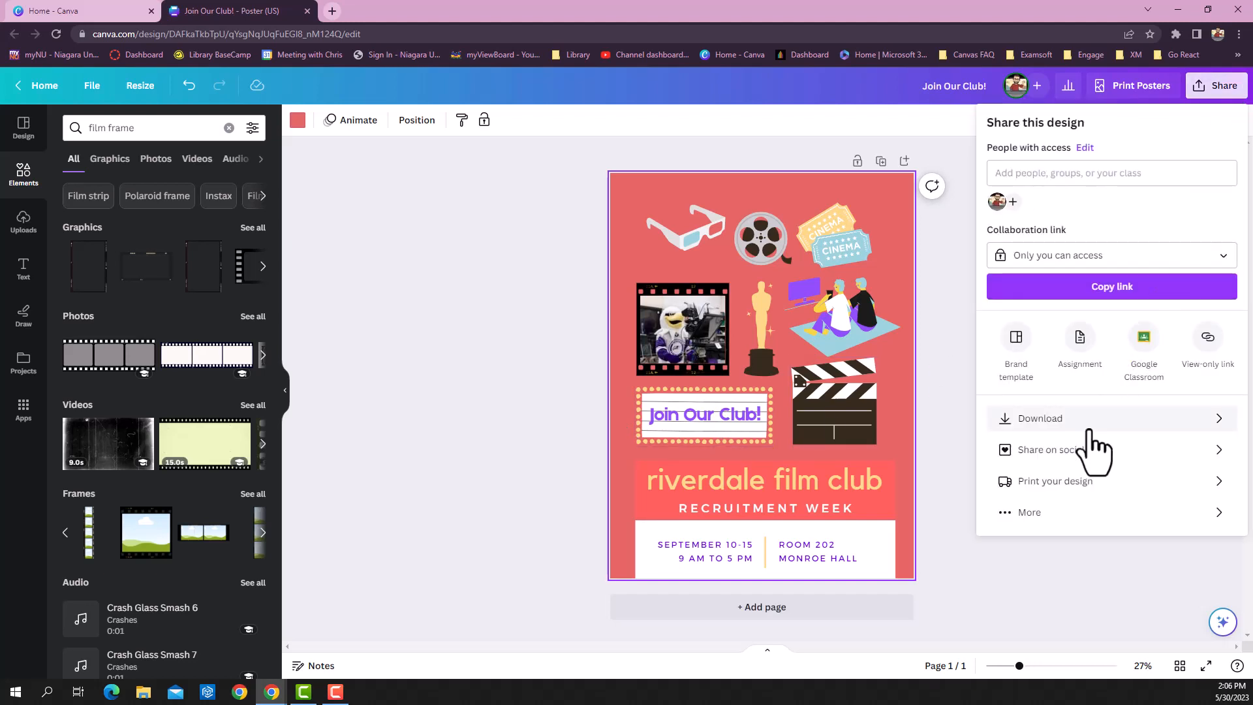
left_click(1086, 428)
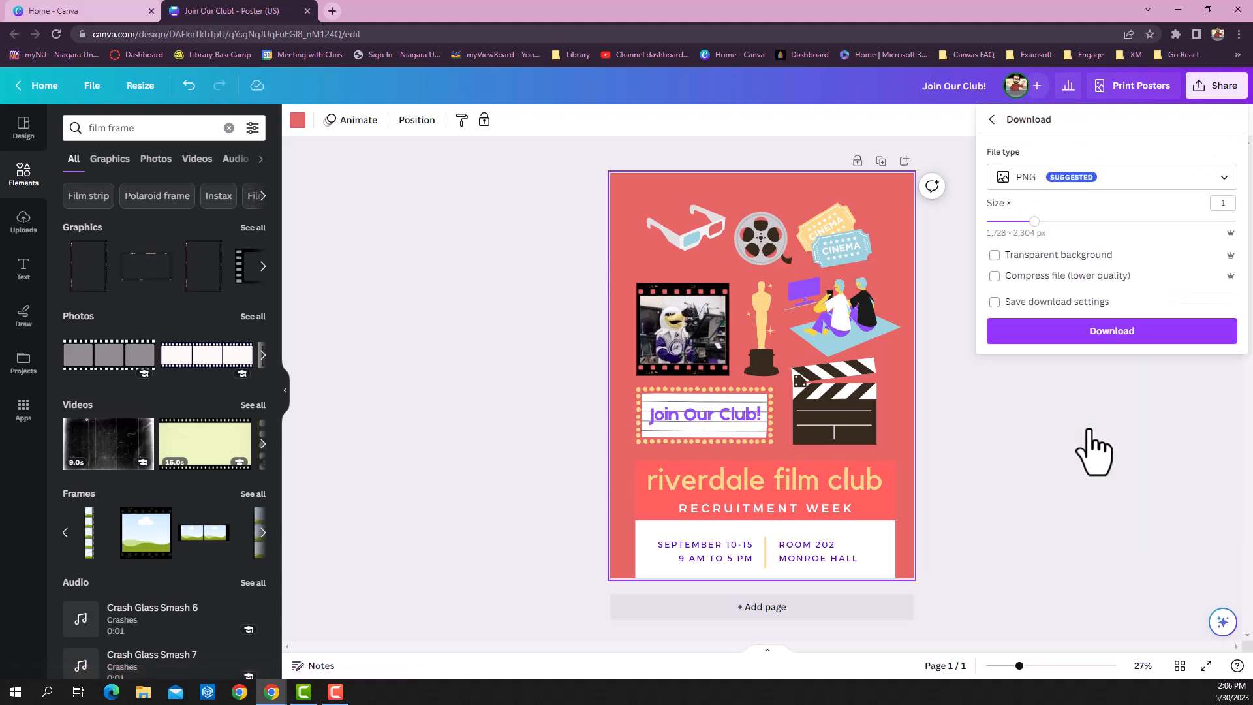
left_click(1204, 177)
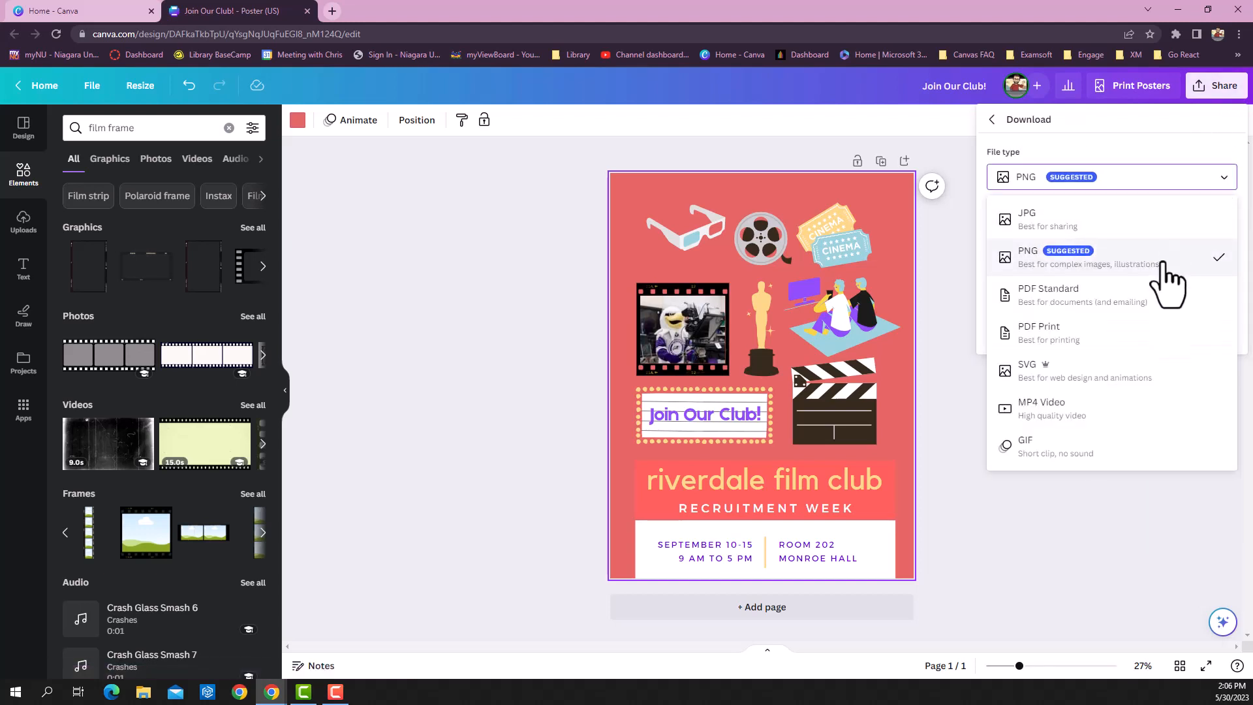
left_click(1141, 356)
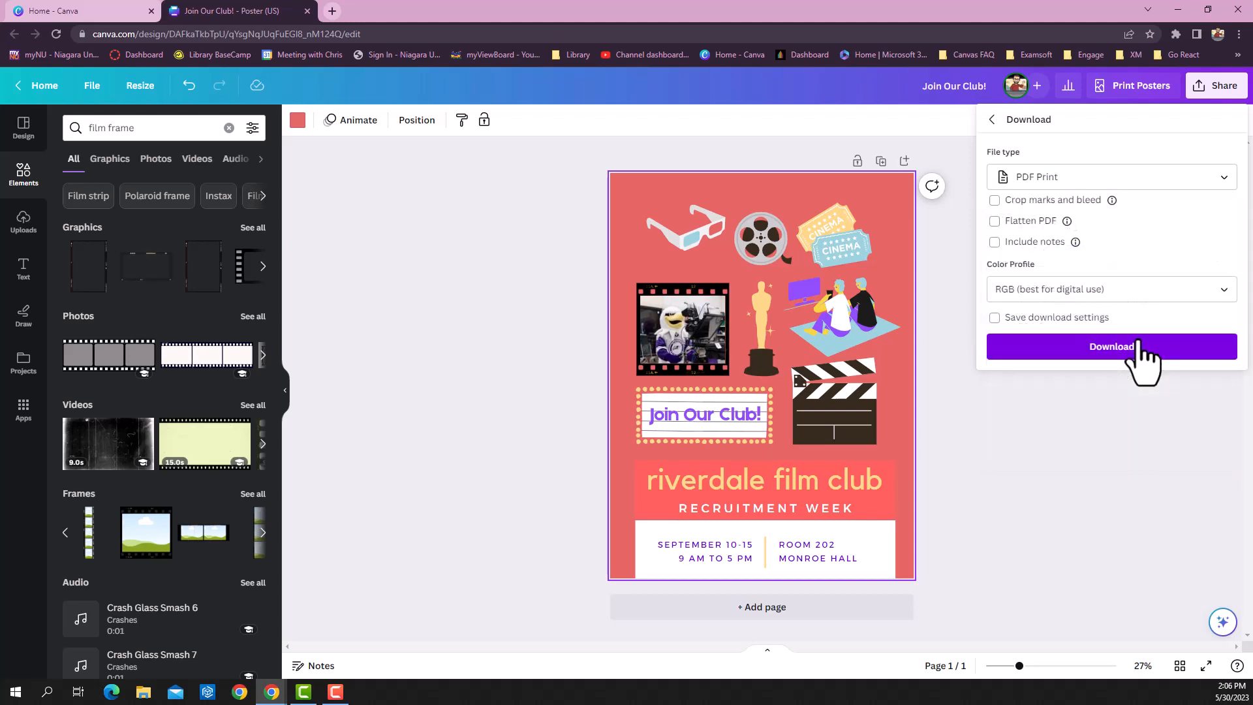
left_click(1136, 350)
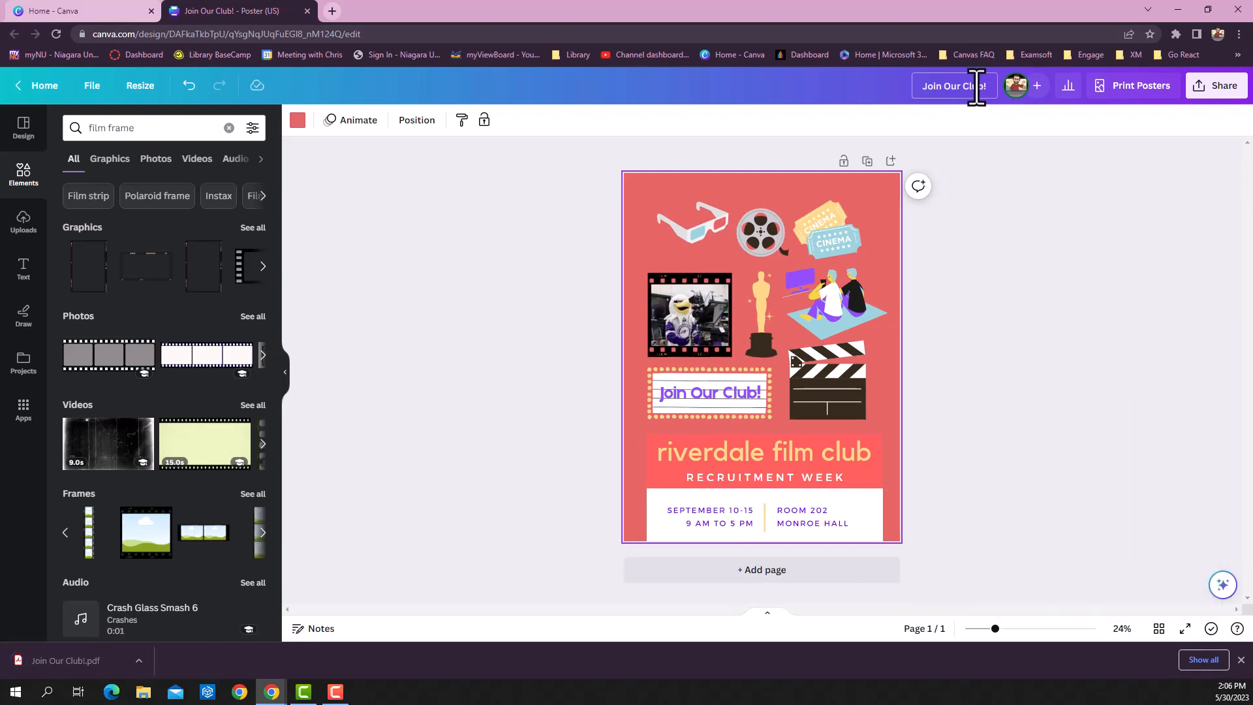
- Select the design's whole title for editing
left_click_drag(988, 88, 904, 88)
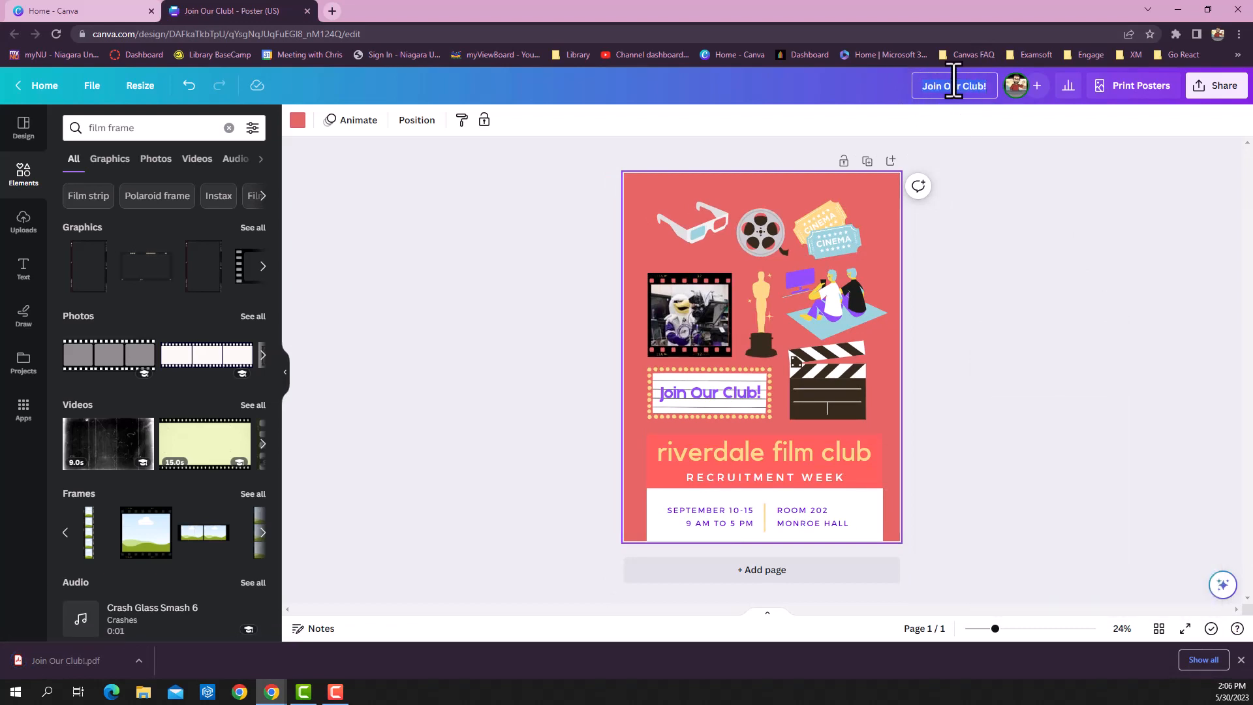